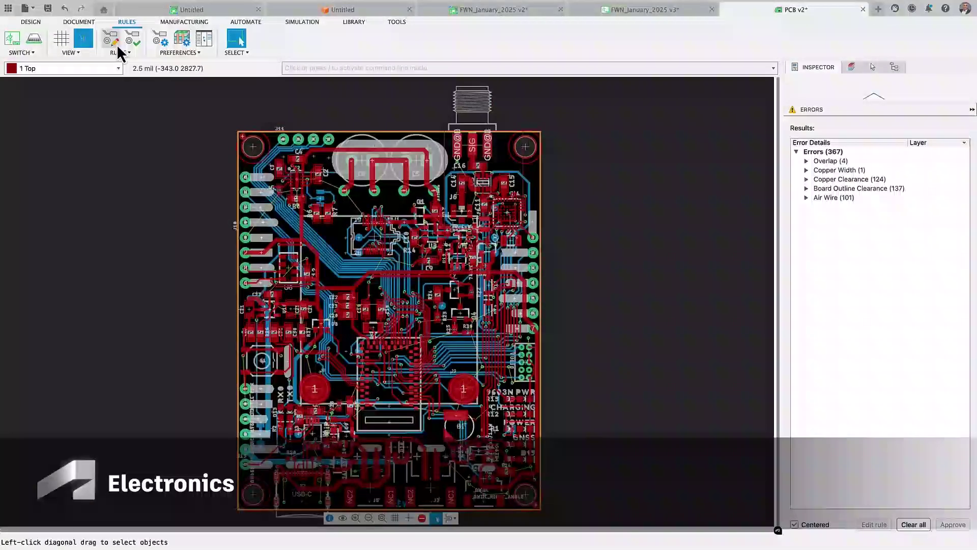
# - In the board design rules, set Copper Width preferred to 10 mil and Drill Size preferred to 12 mil
pyautogui.click(117, 44)
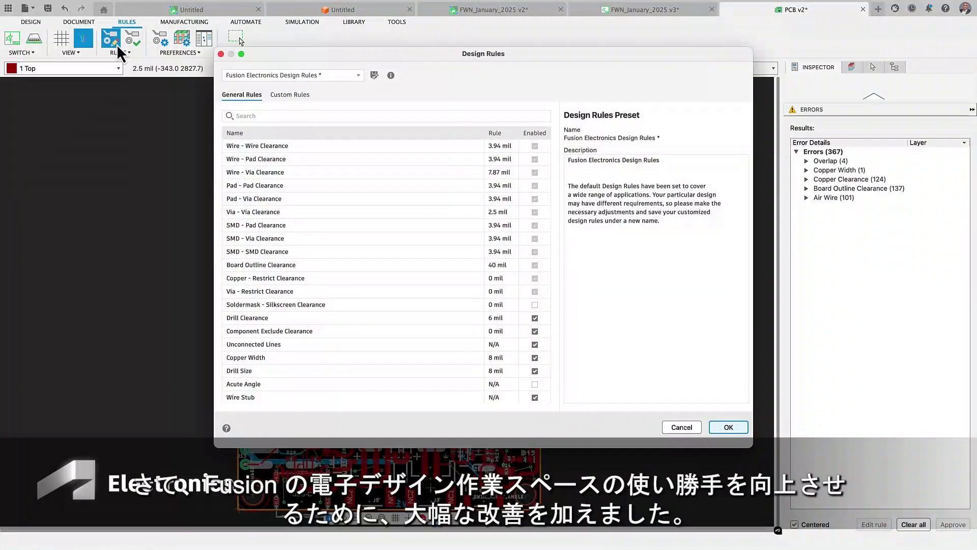
pyautogui.click(361, 359)
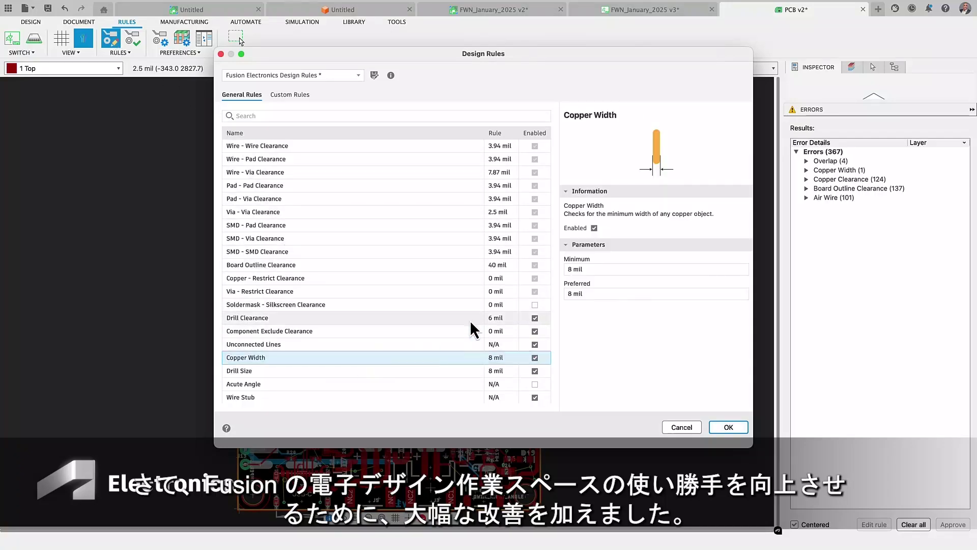
pyautogui.doubleClick(571, 294)
pyautogui.write('10')
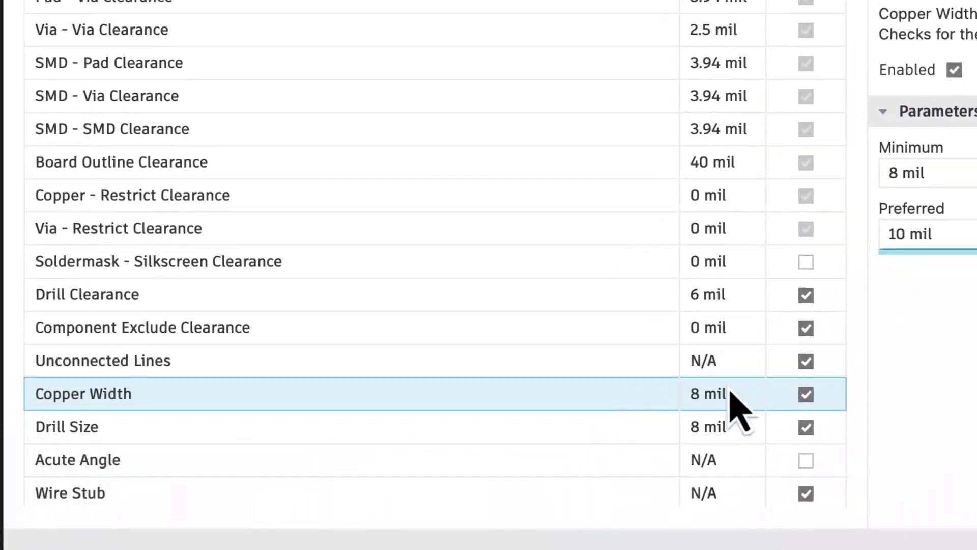
pyautogui.click(342, 437)
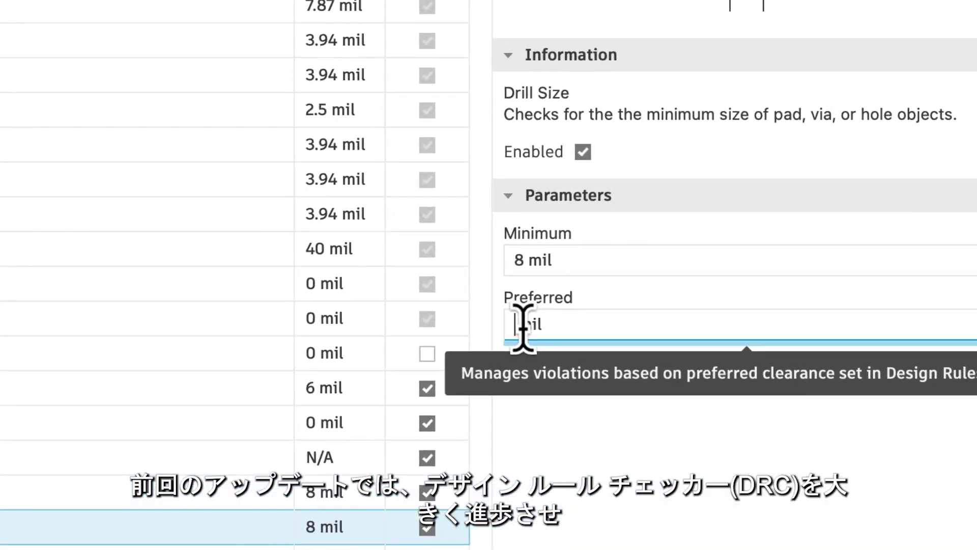
pyautogui.write('12')
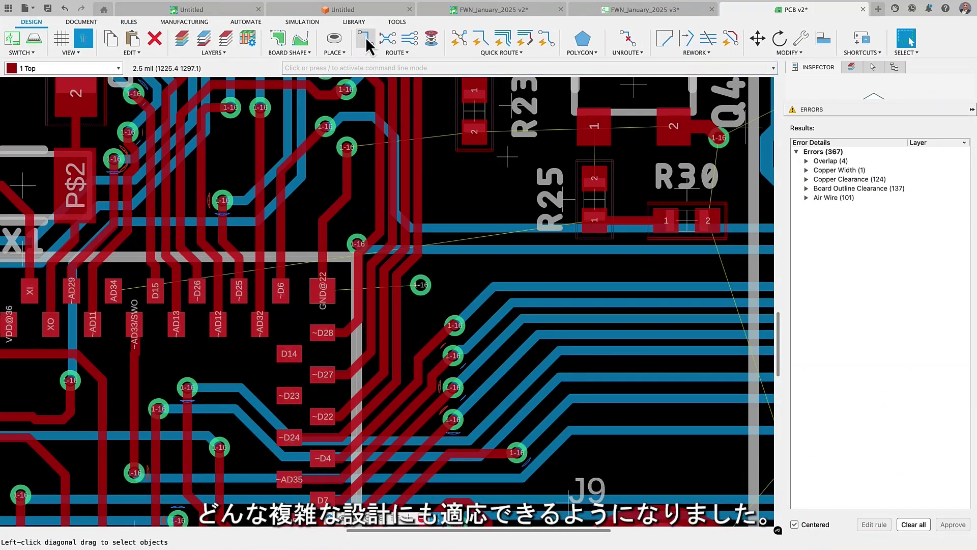
# - Start Route Manual with the minimum 8 mil trace width and 8 mil via drill
pyautogui.click(364, 38)
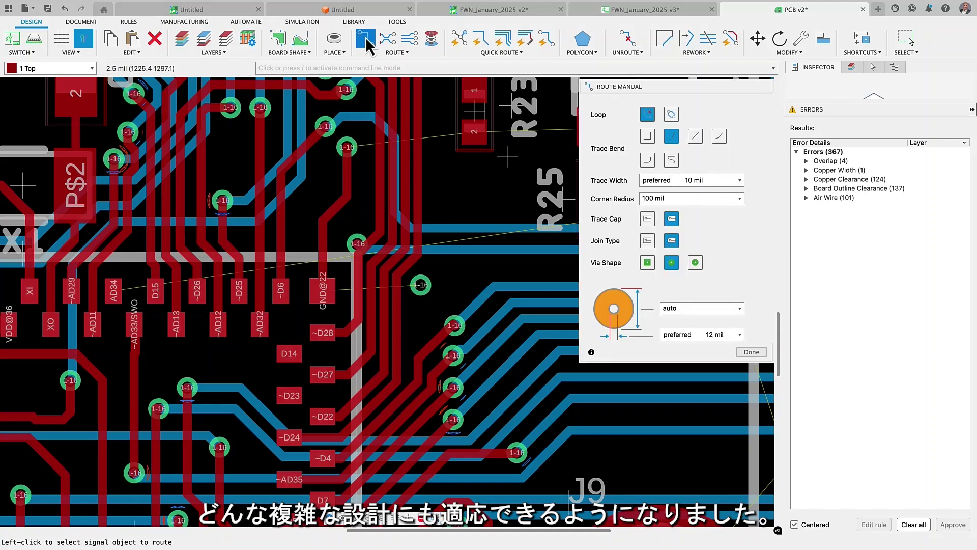
pyautogui.click(738, 180)
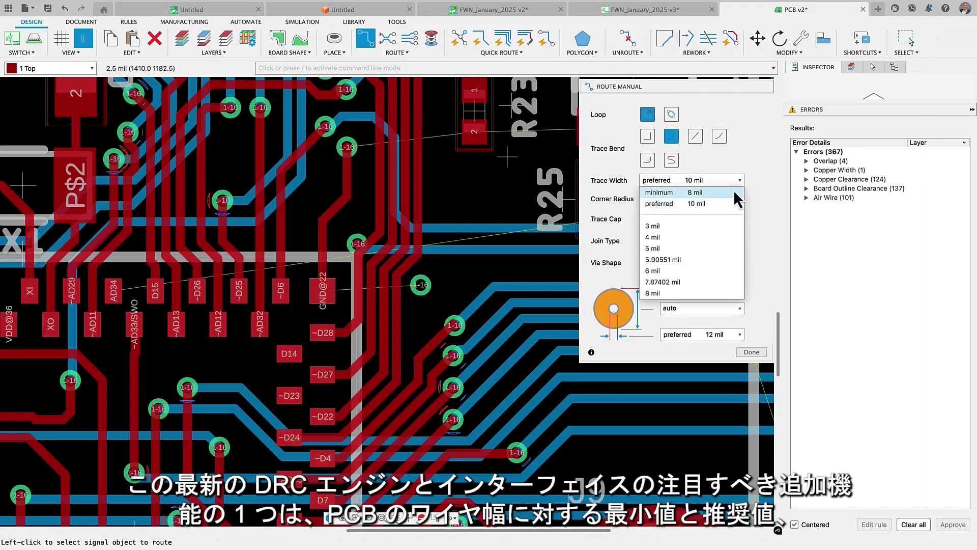
pyautogui.click(735, 193)
pyautogui.click(742, 335)
pyautogui.click(735, 345)
# - Route from pad AD34 through bottom-layer vias to R25 pad 1, finishing at 10 mil width
pyautogui.click(113, 298)
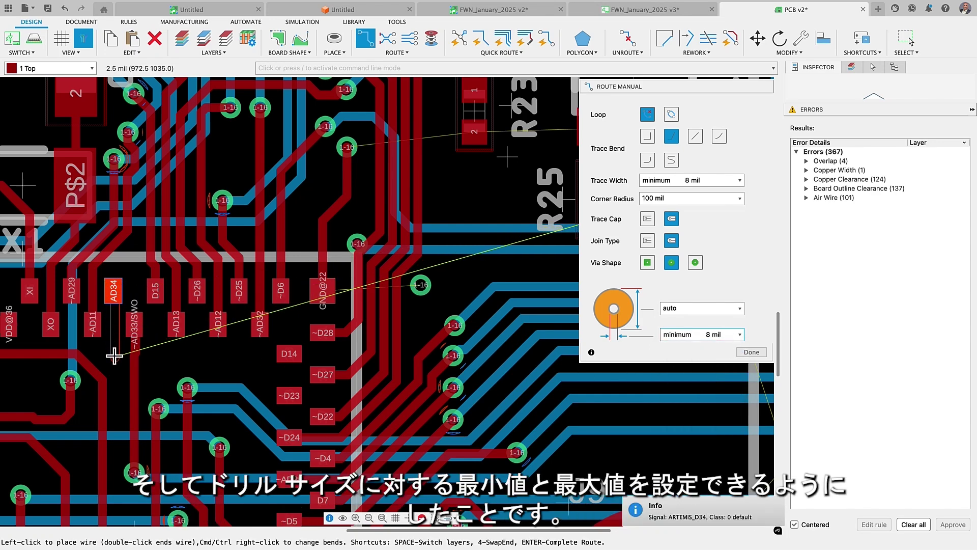
pyautogui.press('space')
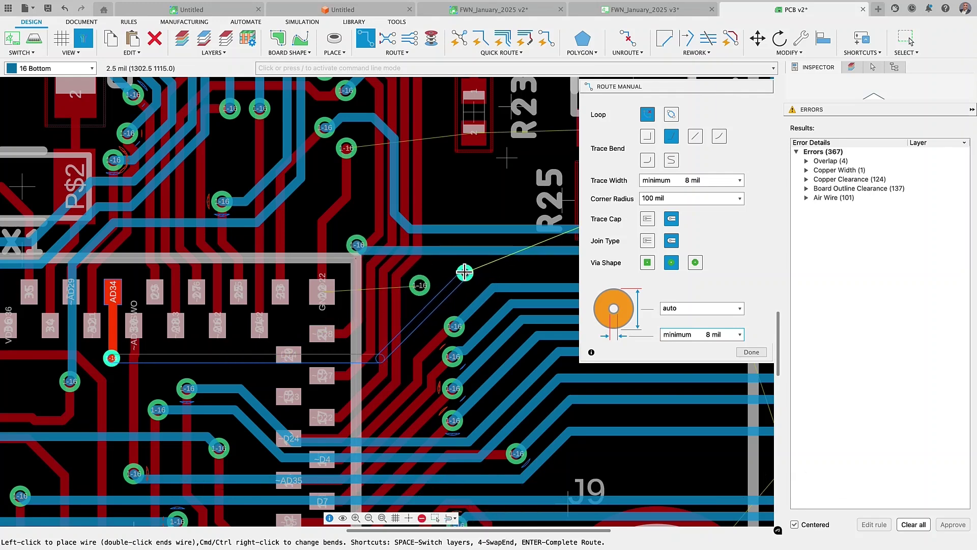
pyautogui.click(465, 272)
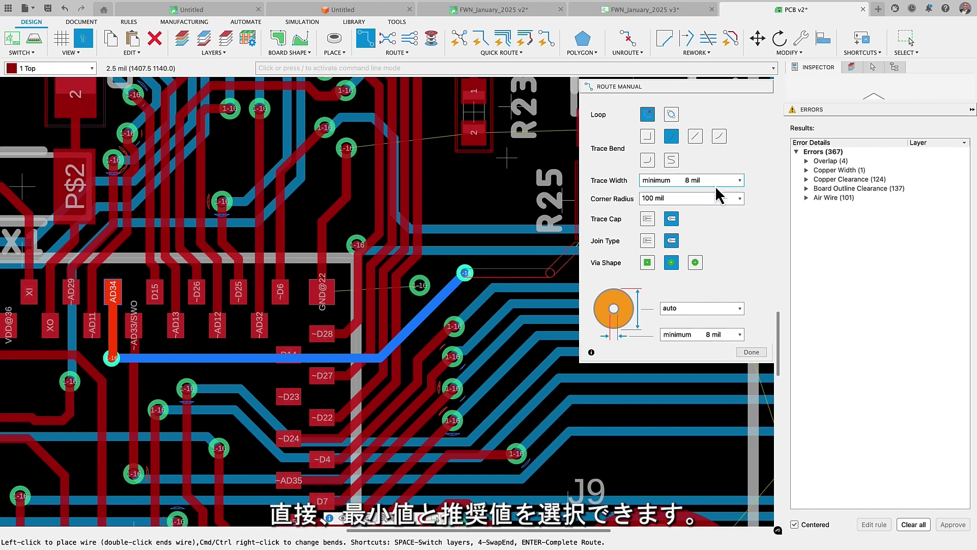
pyautogui.click(738, 181)
pyautogui.click(719, 204)
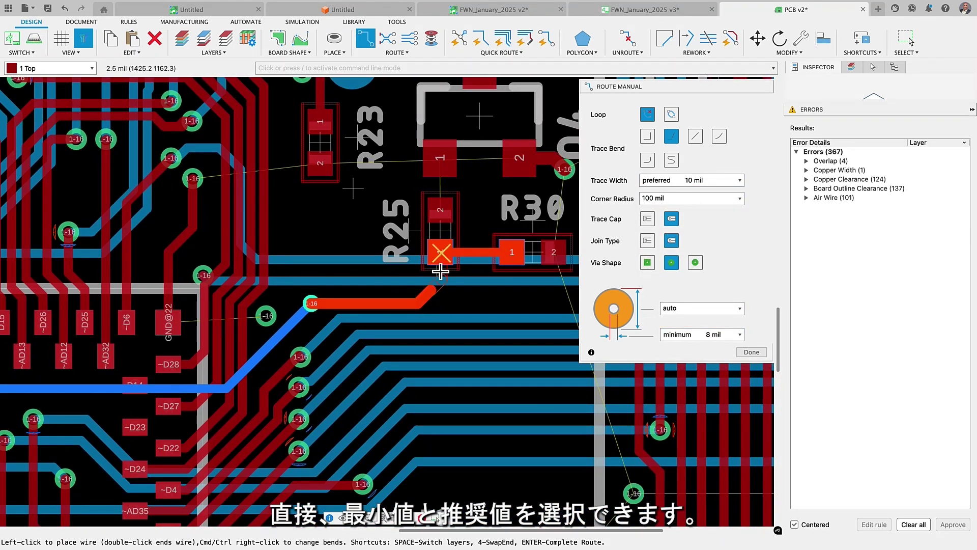
pyautogui.click(441, 253)
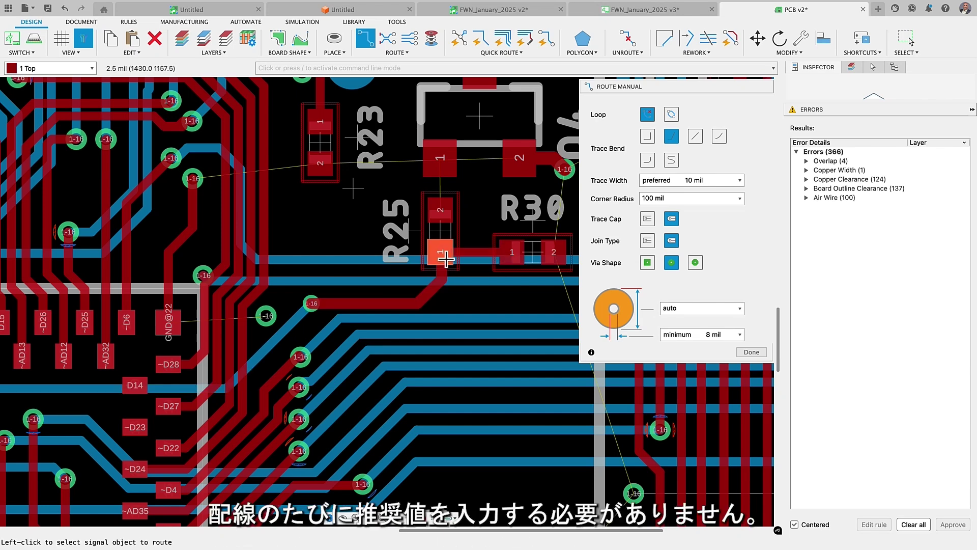
# - Quick Route another signal at the preferred 10 mil trace width
pyautogui.click(479, 40)
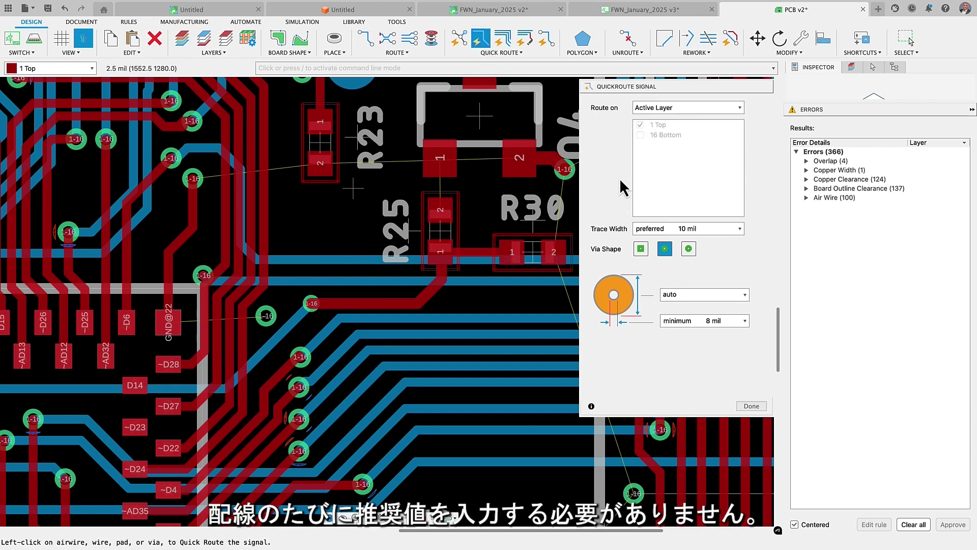
pyautogui.click(740, 229)
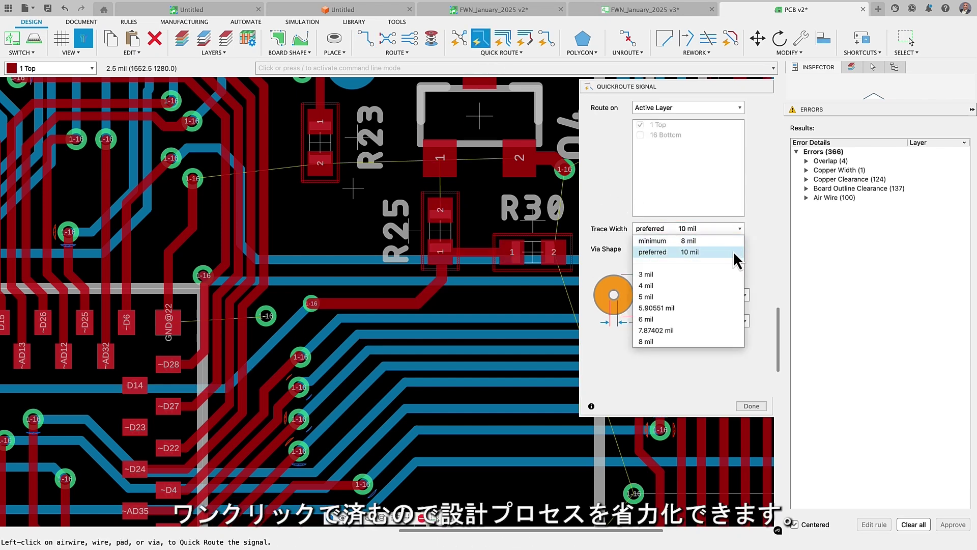
pyautogui.click(677, 249)
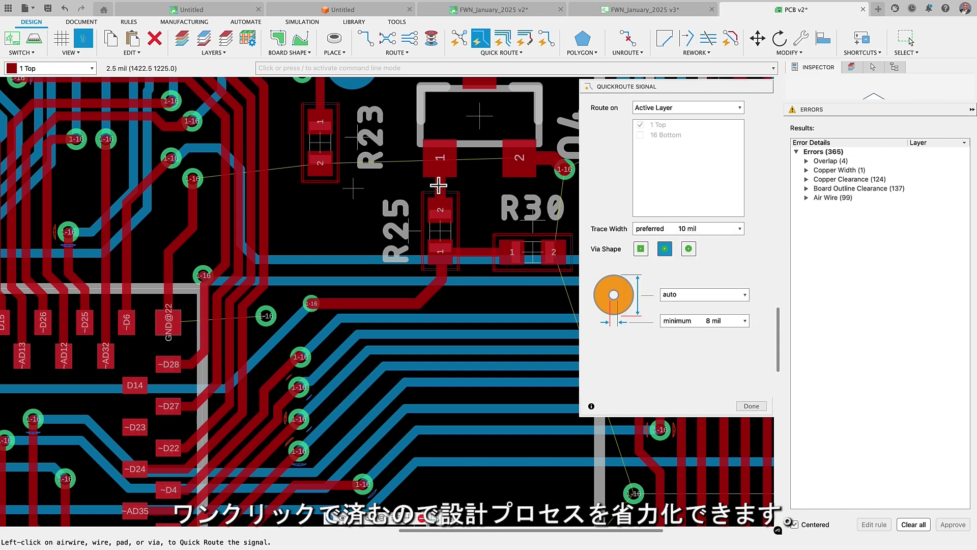
# - Finish quick routing and create a new electronics design from the Design workspace menu
pyautogui.click(751, 406)
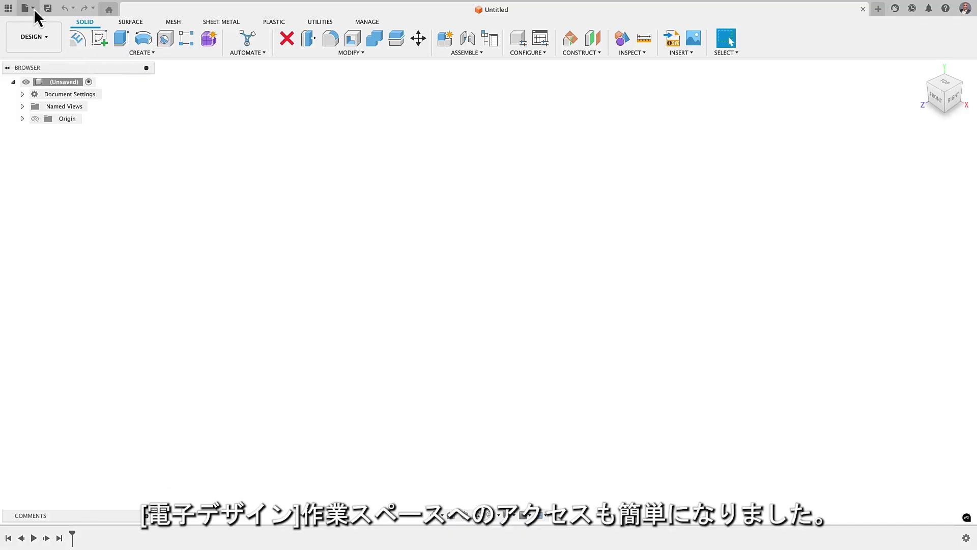
pyautogui.click(34, 8)
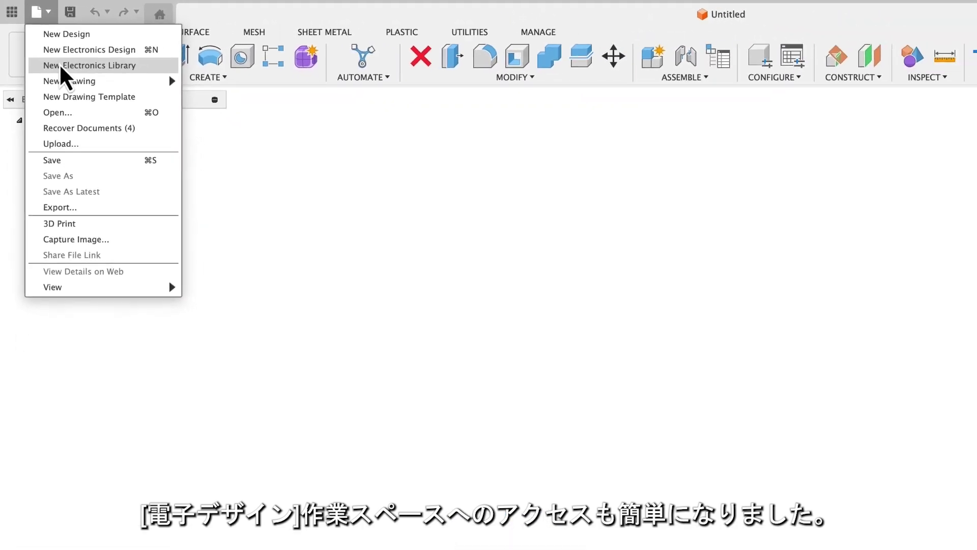
pyautogui.click(94, 93)
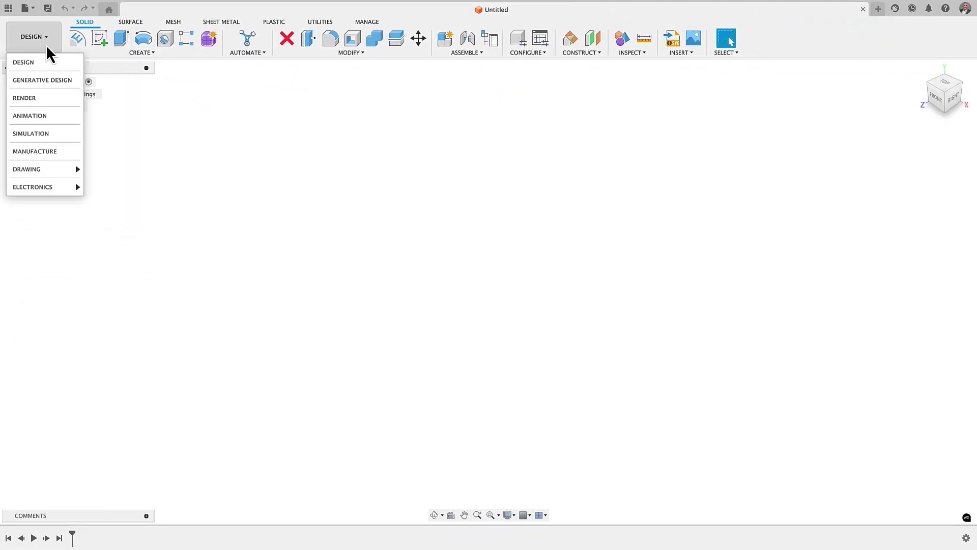
pyautogui.moveTo(54, 190)
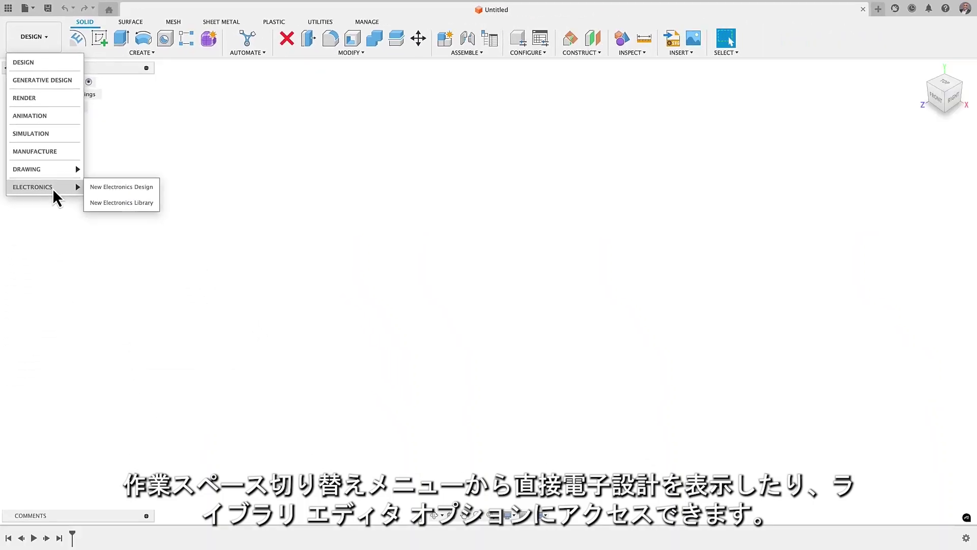
pyautogui.click(102, 187)
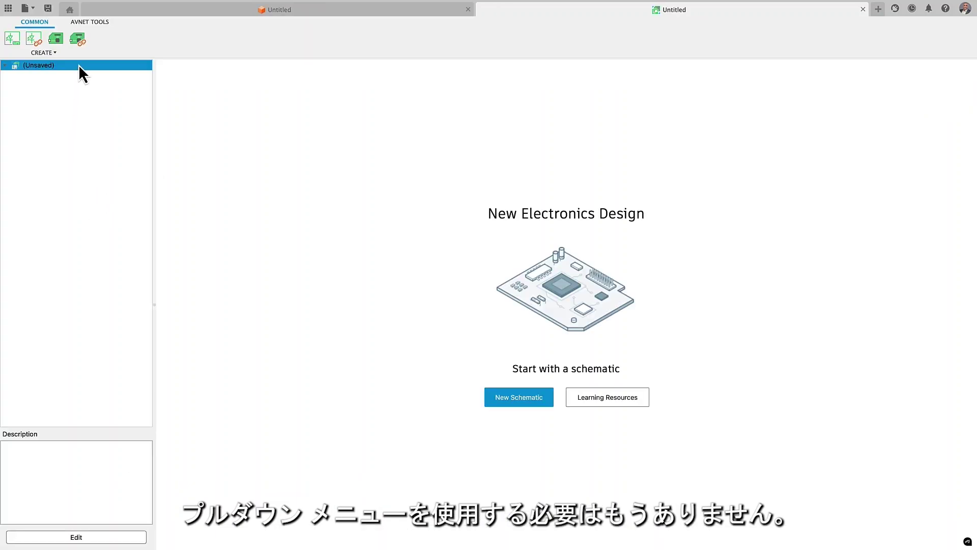
# - Check the My Fusion home page, then return to the new Untitled design tab
pyautogui.click(72, 14)
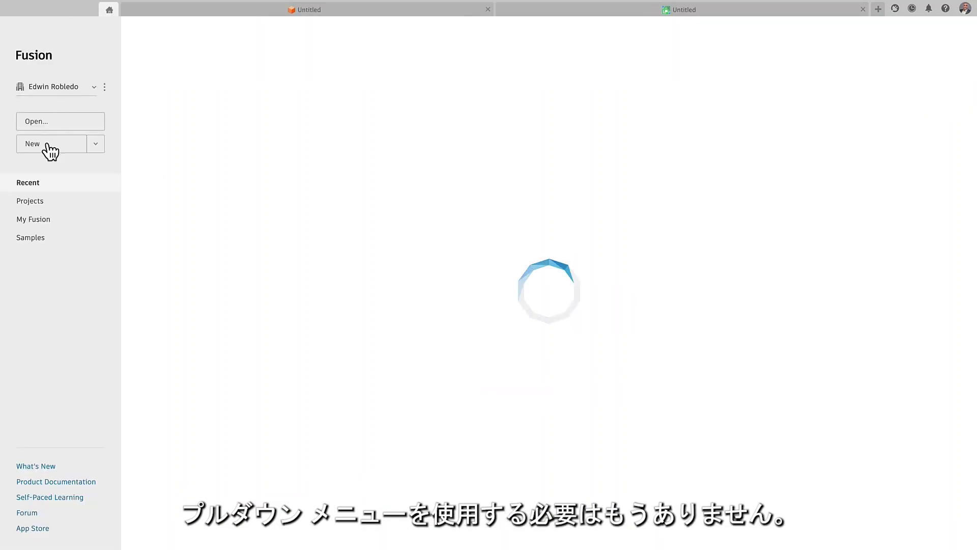
pyautogui.click(32, 222)
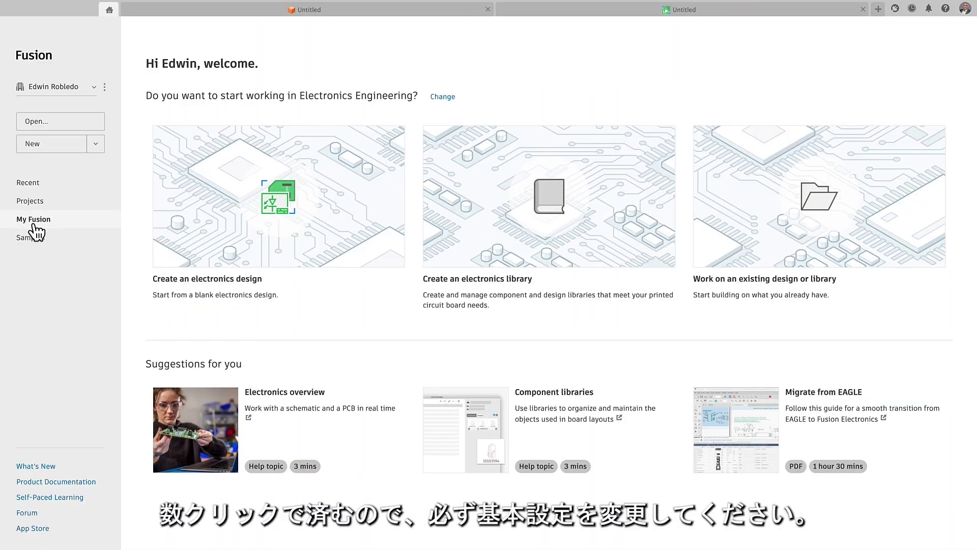
pyautogui.click(530, 9)
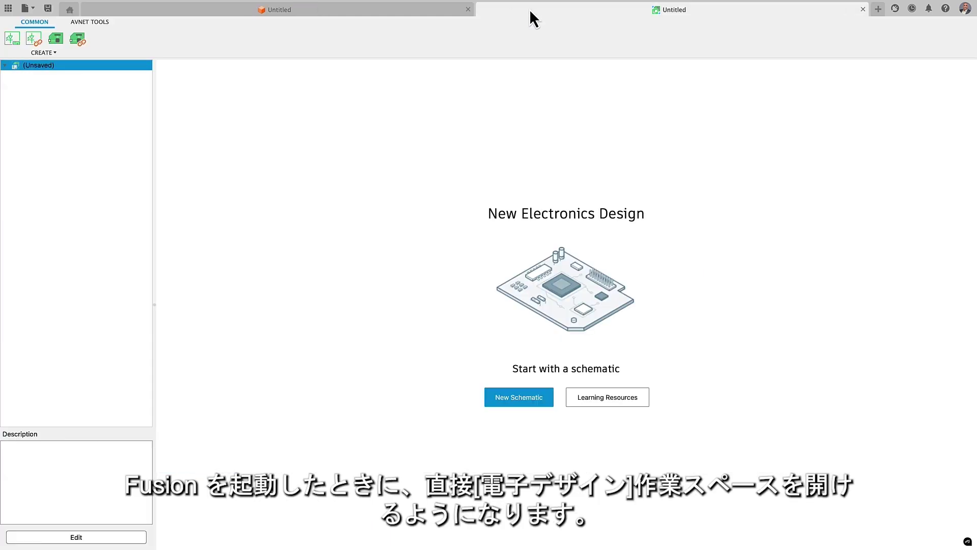
# - Create a new schematic and place the TechMarketing HDMI_Splitter Version 2 design on its sheet
pyautogui.click(529, 397)
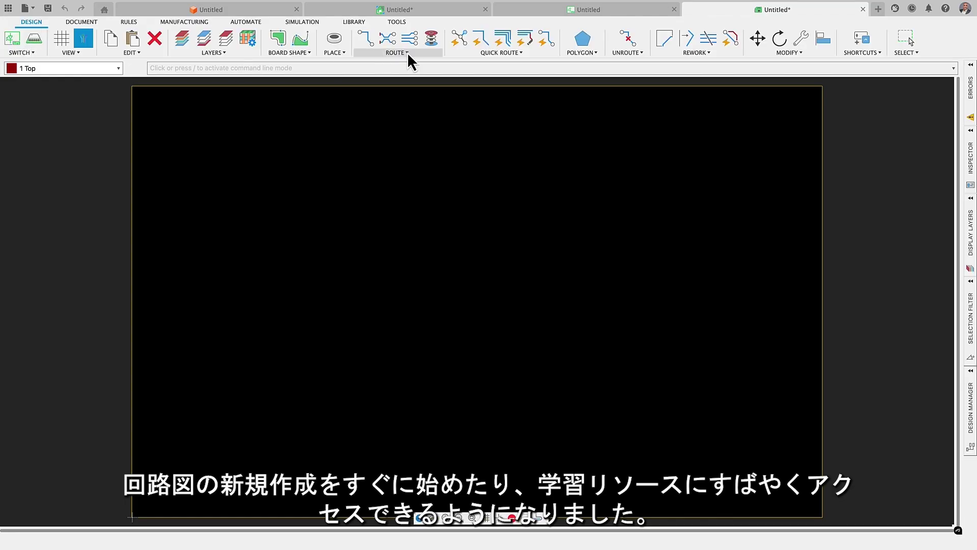
pyautogui.click(506, 15)
pyautogui.click(226, 54)
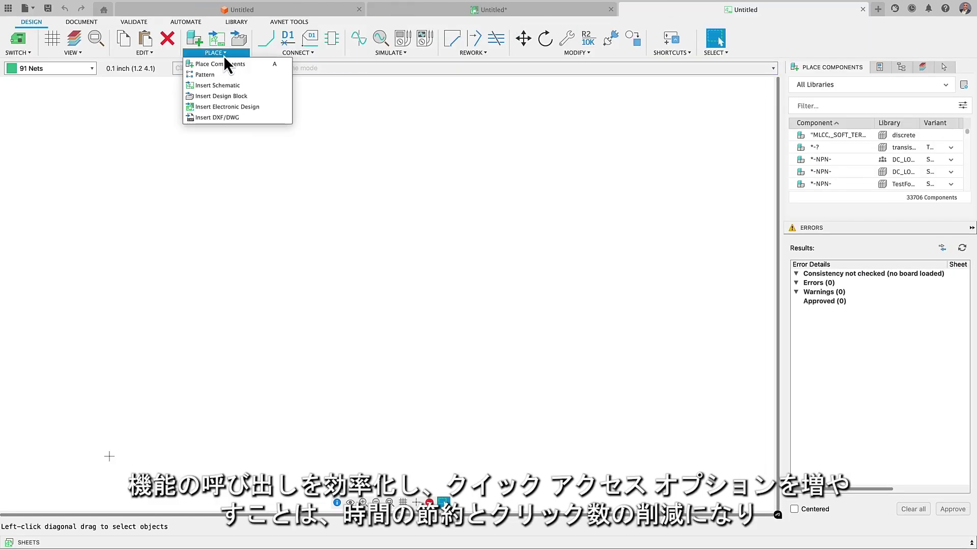
pyautogui.click(225, 107)
pyautogui.click(338, 275)
pyautogui.doubleClick(465, 243)
pyautogui.doubleClick(466, 254)
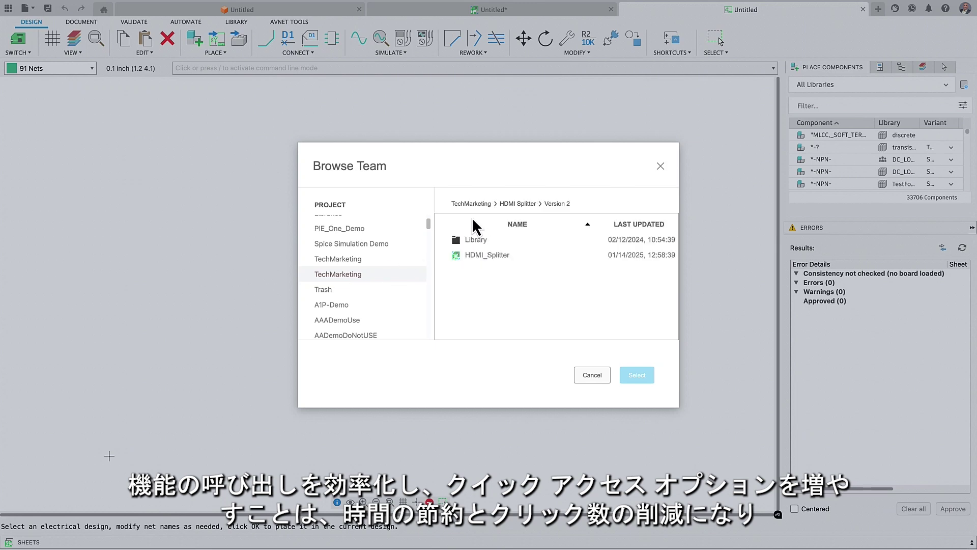
pyautogui.click(475, 256)
pyautogui.click(648, 377)
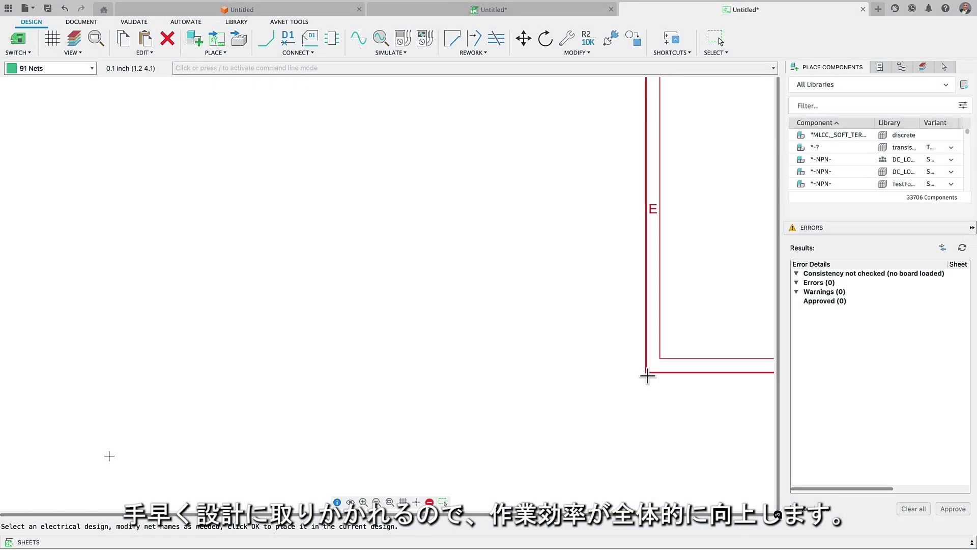
pyautogui.click(108, 456)
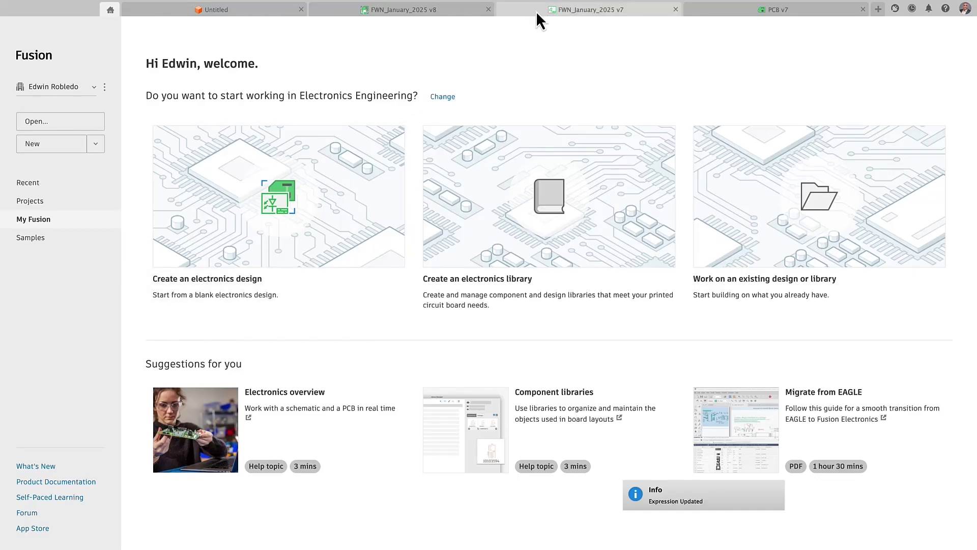
# - Switch to the FWN_January_2025 v7 schematic and restore the default panel layout
pyautogui.click(536, 11)
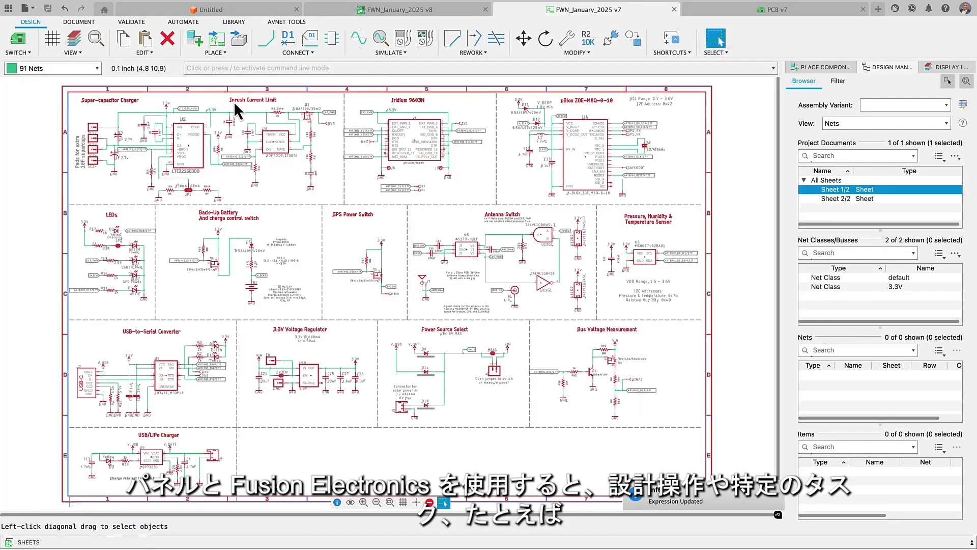
pyautogui.click(31, 9)
pyautogui.moveTo(51, 178)
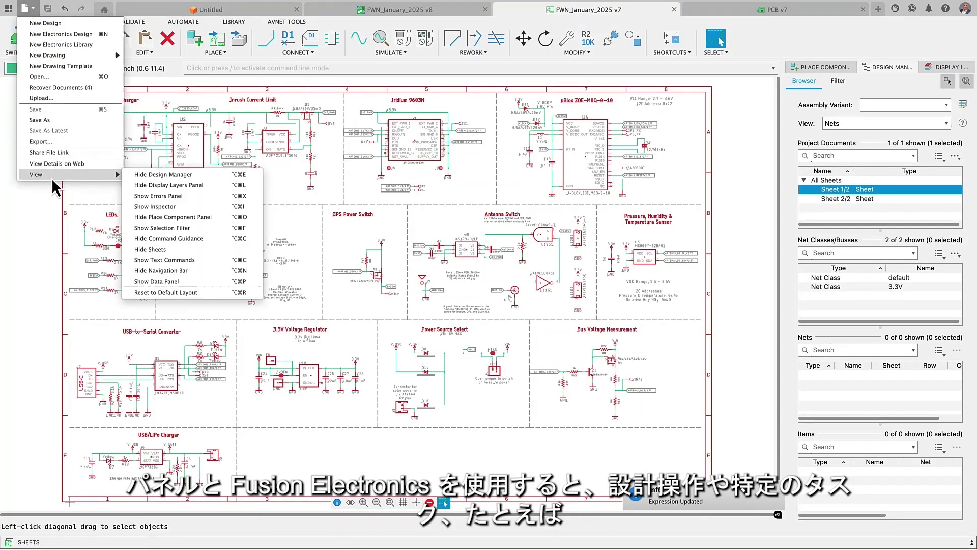
pyautogui.click(169, 293)
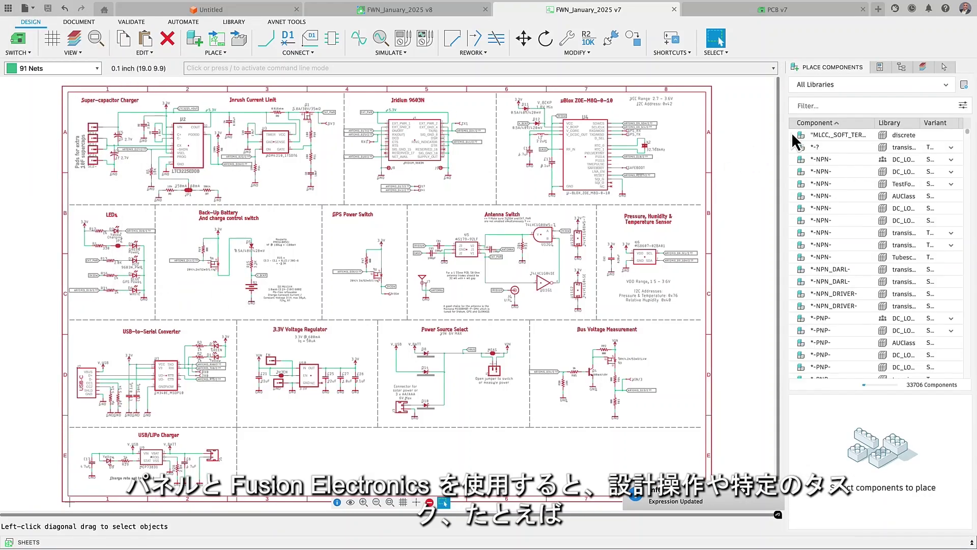
# - List components in the Design Manager, jump to R1 then D1, and zoom to fit
pyautogui.click(880, 66)
pyautogui.click(887, 66)
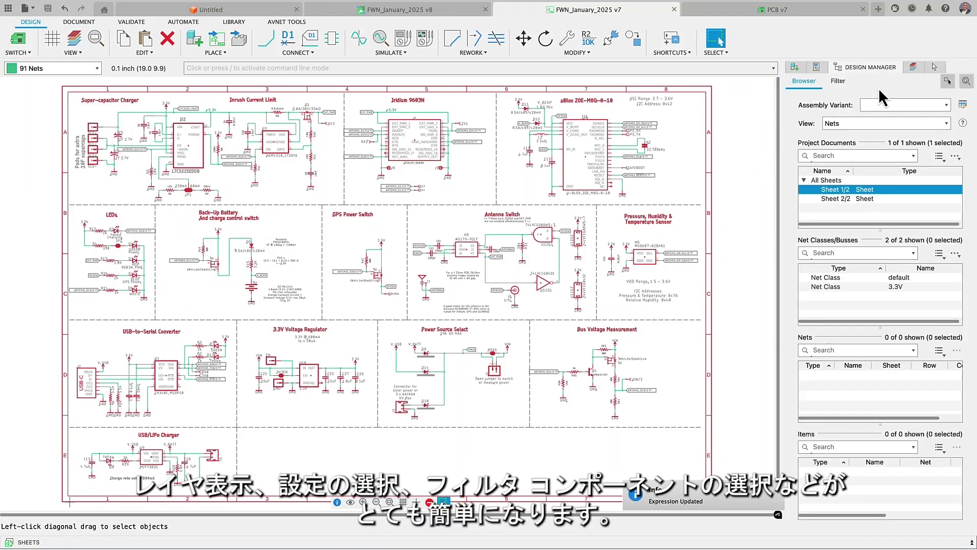
pyautogui.click(945, 123)
pyautogui.click(852, 112)
pyautogui.click(857, 308)
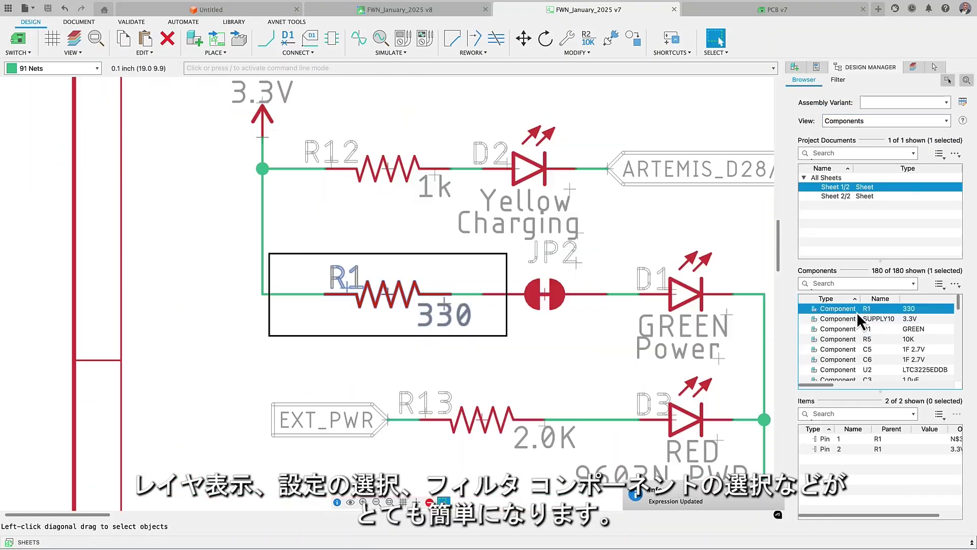
pyautogui.click(850, 329)
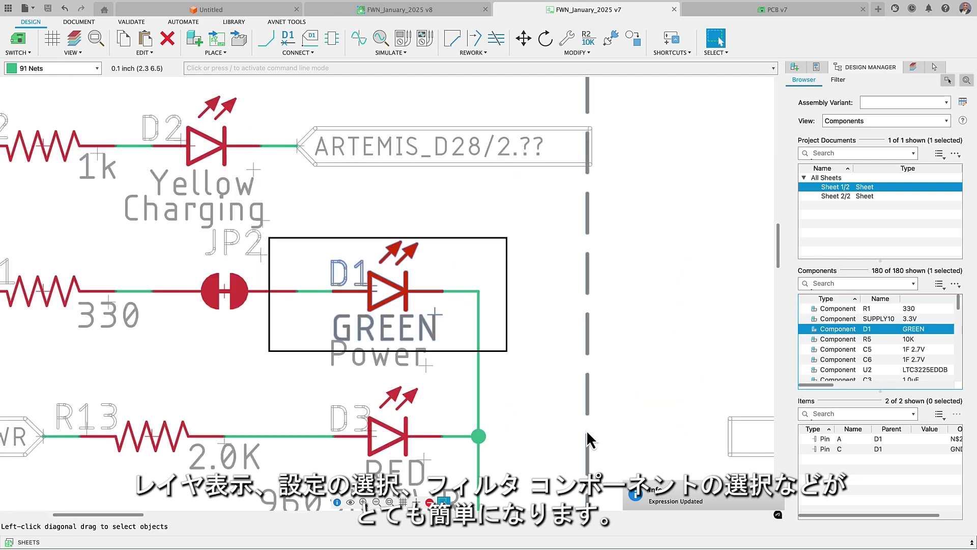
pyautogui.click(389, 502)
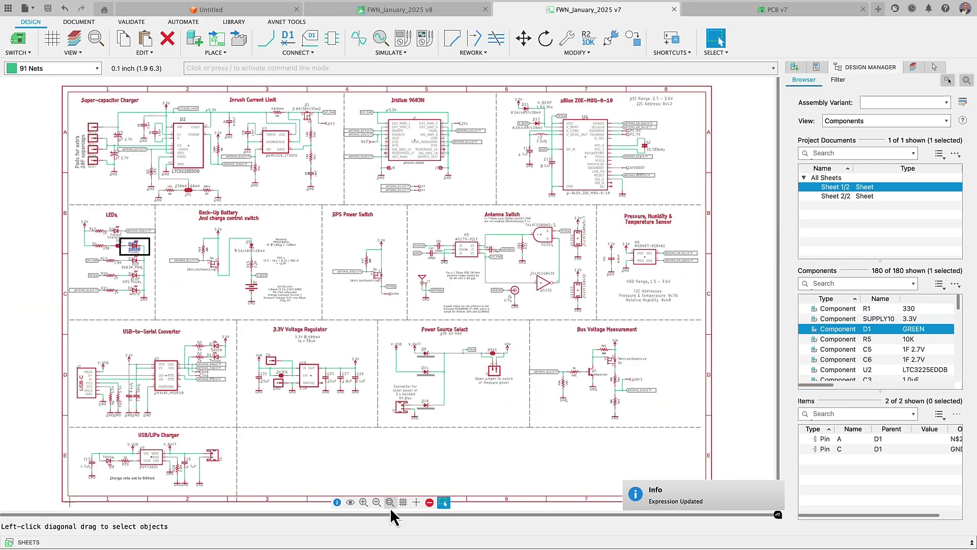
# - Collapse the side panels to edge tabs and switch to the PCB v7 layout
pyautogui.rightClick(860, 66)
pyautogui.click(881, 70)
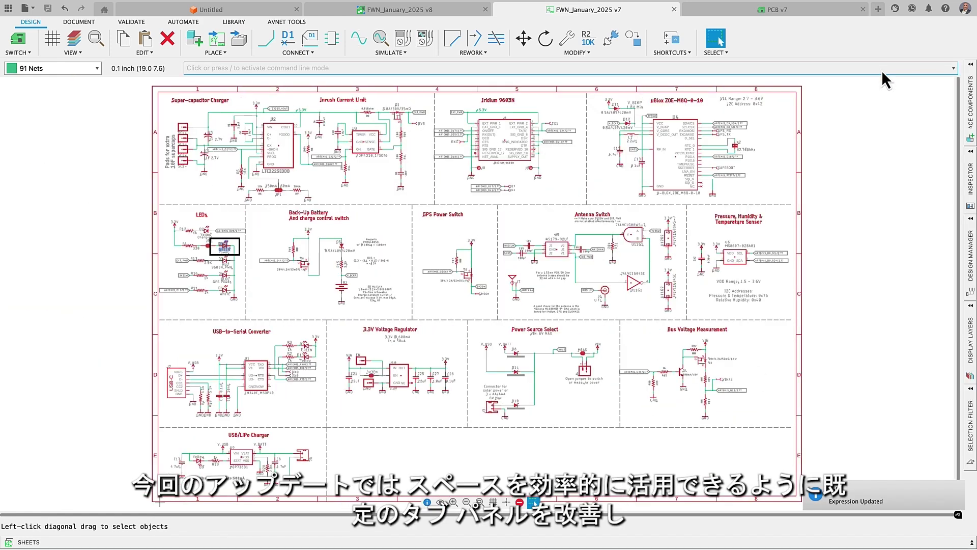
pyautogui.click(808, 11)
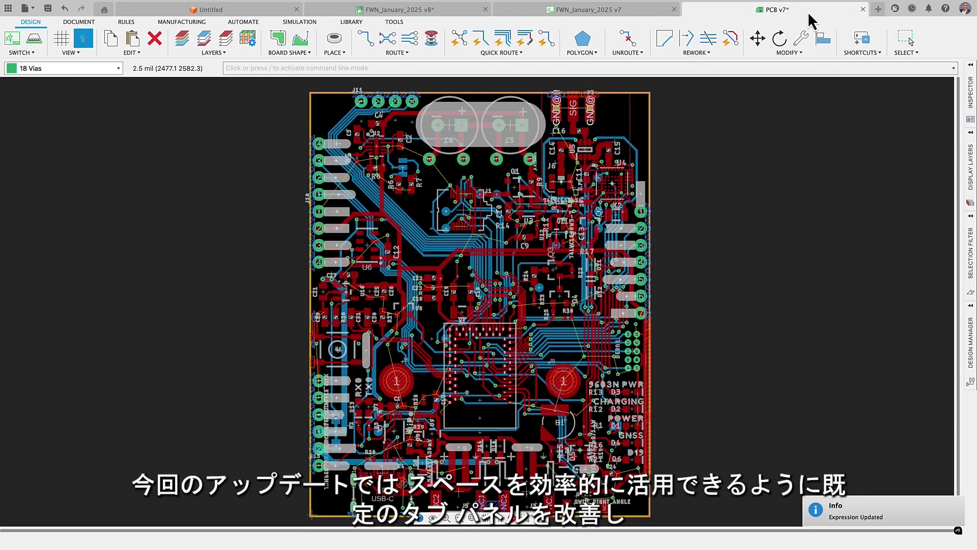
# - Add a rectangular area of GND via stitching to the board
pyautogui.click(405, 53)
pyautogui.click(397, 116)
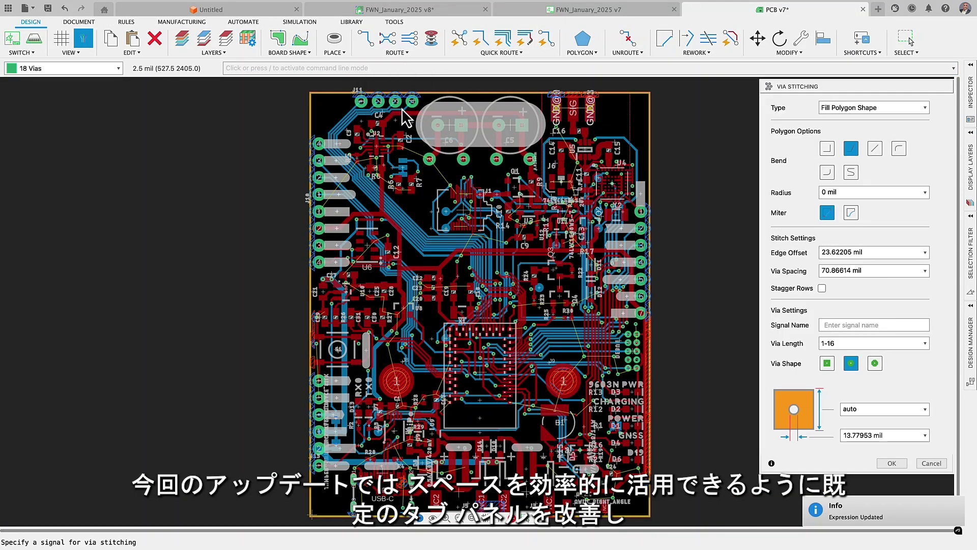
pyautogui.write('GND')
pyautogui.press('Return')
pyautogui.click(580, 165)
pyautogui.click(442, 165)
pyautogui.doubleClick(442, 448)
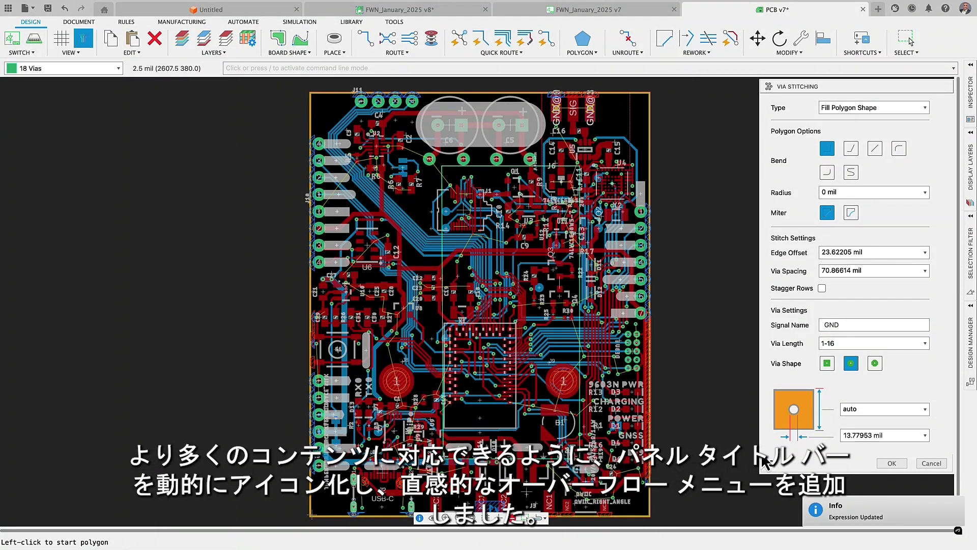
pyautogui.click(891, 463)
# - Filter selection to Via Stitching and move the stitching group left on the board
pyautogui.click(970, 253)
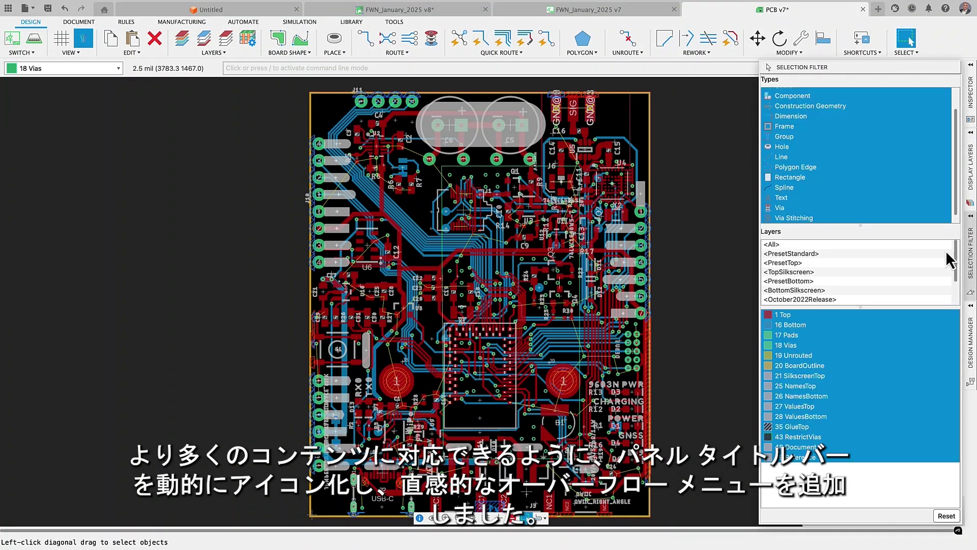
pyautogui.click(824, 214)
pyautogui.click(757, 38)
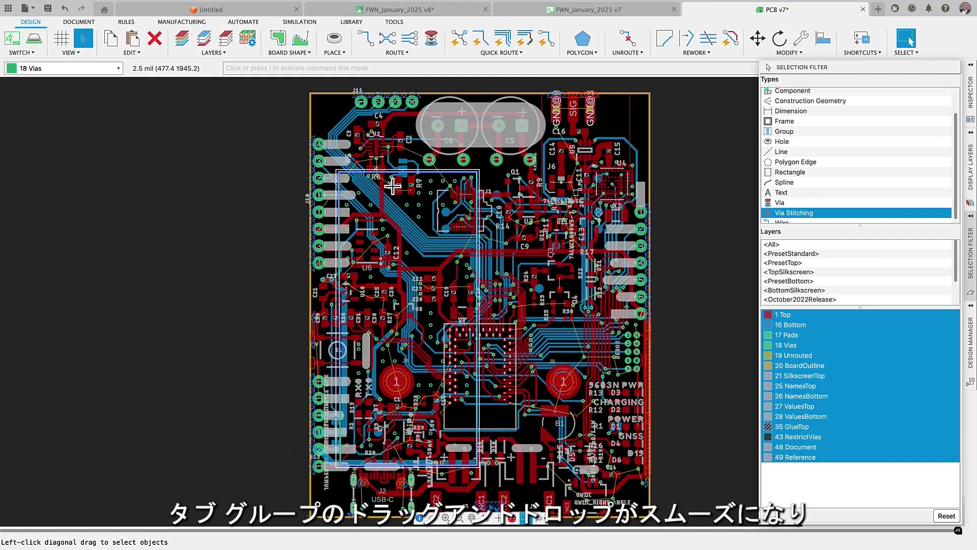
pyautogui.click(496, 241)
pyautogui.moveTo(496, 241); pyautogui.dragTo(428, 251)
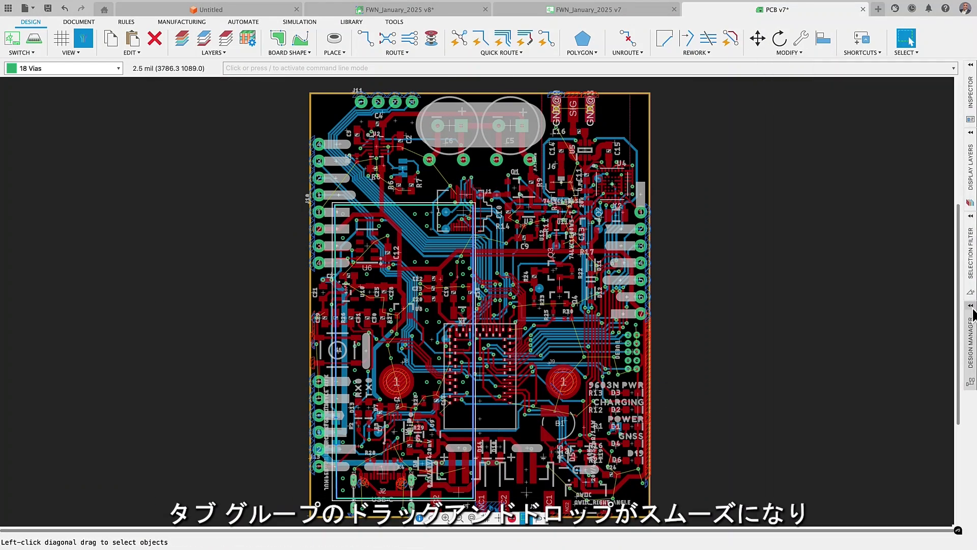
# - Float the Design Manager, list all components, and zoom to the ML414H battery and C20
pyautogui.click(972, 313)
pyautogui.moveTo(888, 66); pyautogui.dragTo(37, 63)
pyautogui.click(80, 122)
pyautogui.click(81, 107)
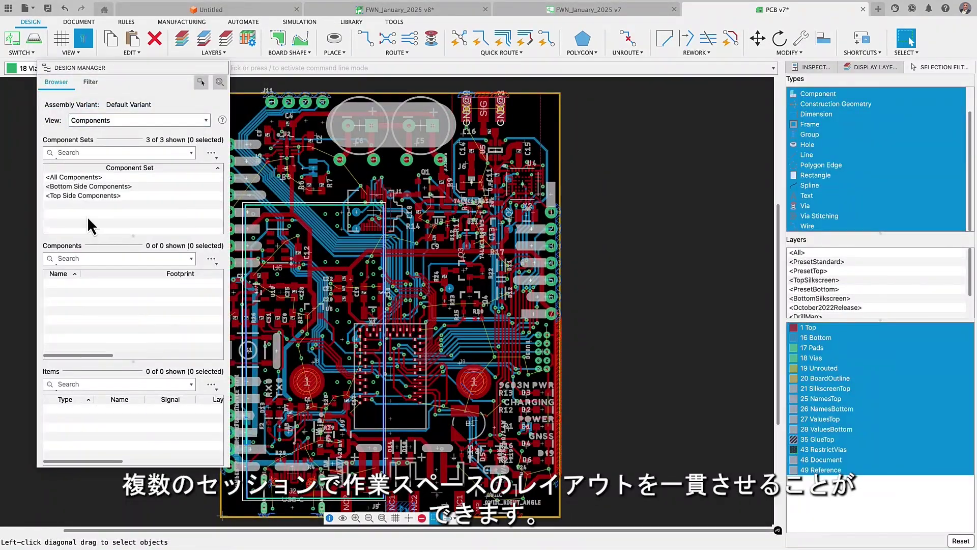
pyautogui.click(84, 178)
pyautogui.click(87, 310)
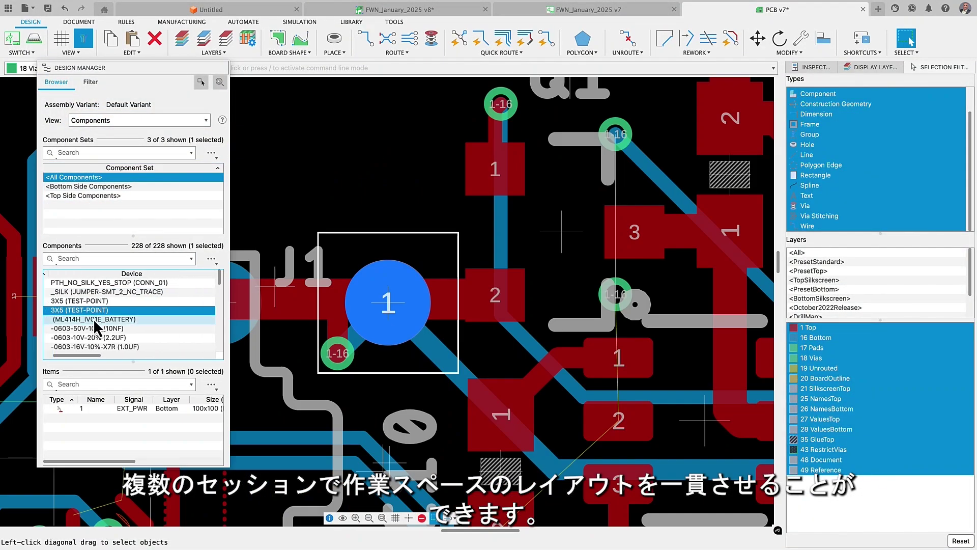
pyautogui.scroll(-3, 94, 318)
pyautogui.click(93, 319)
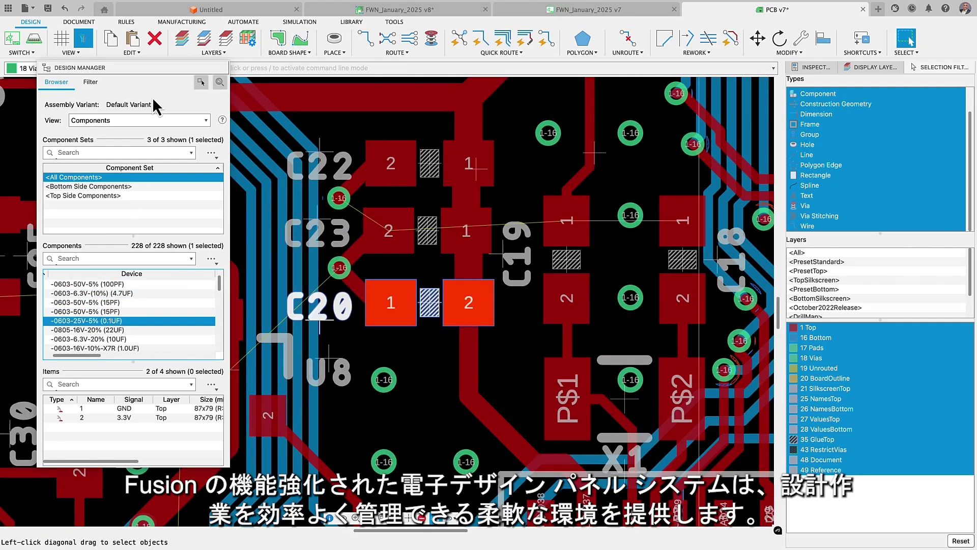
# - Dock the Design Manager on the left, collapse it, and open the selection filter's layout options
pyautogui.rightClick(156, 74)
pyautogui.click(178, 94)
pyautogui.click(191, 71)
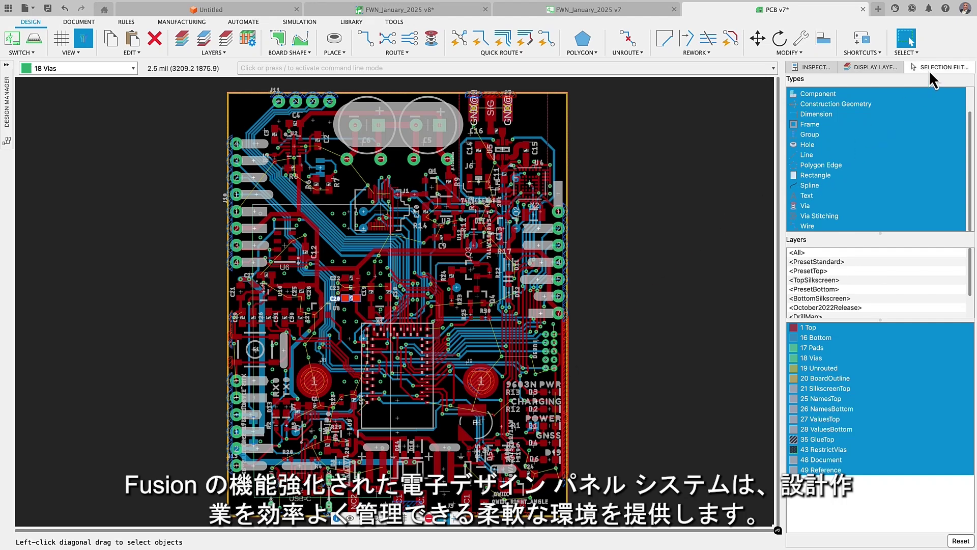
pyautogui.rightClick(931, 79)
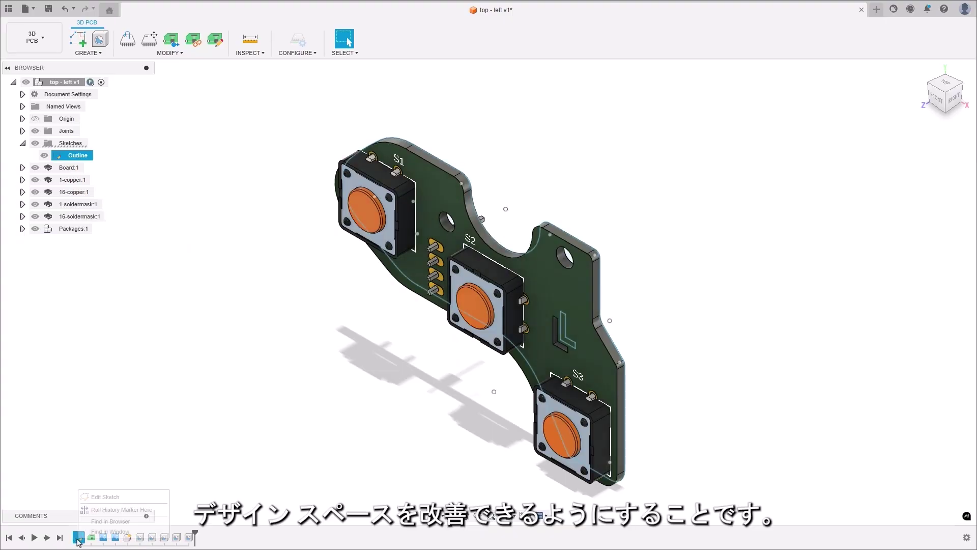
# - Edit the Outline sketch, apply AutoConstrain Result 1, and reposition the R2.00 and R6.985 labels
pyautogui.click(106, 498)
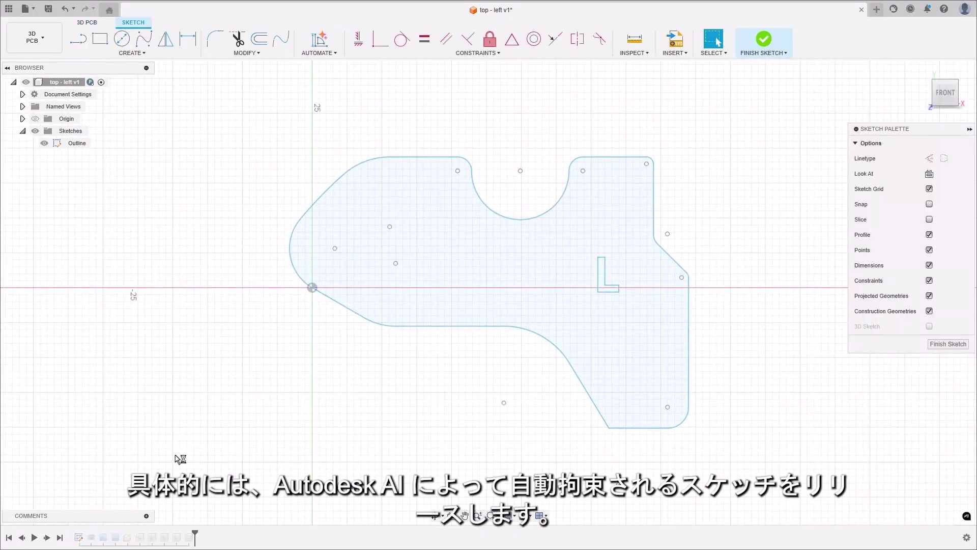
pyautogui.click(320, 39)
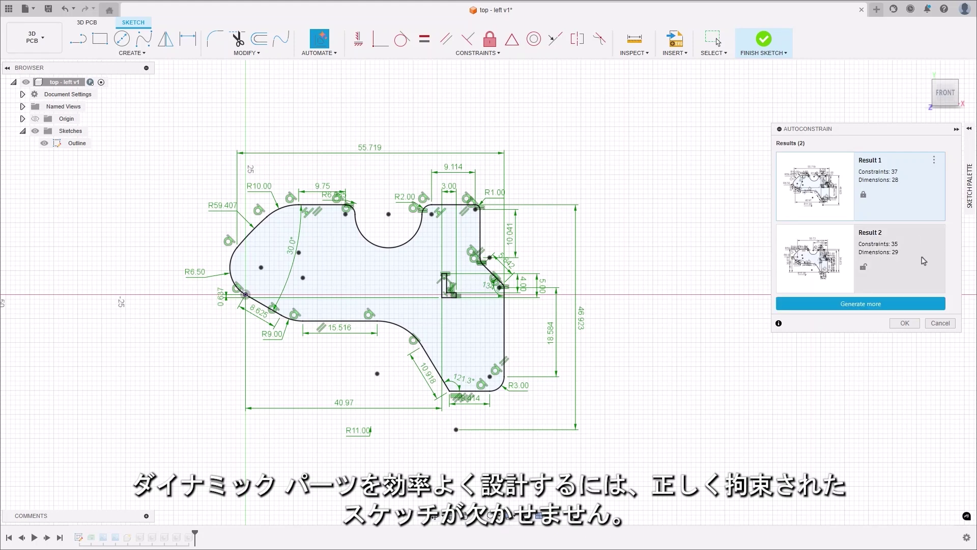
pyautogui.click(920, 260)
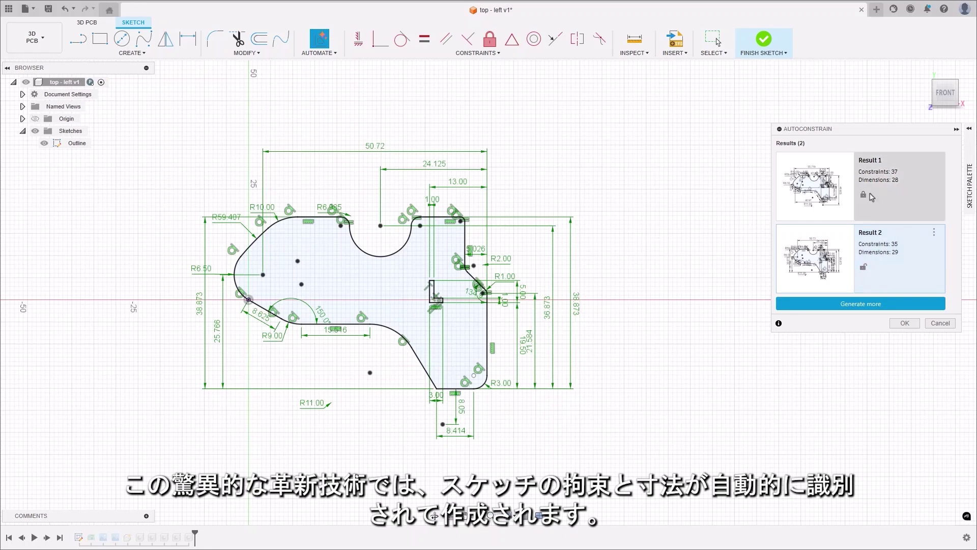
pyautogui.click(901, 200)
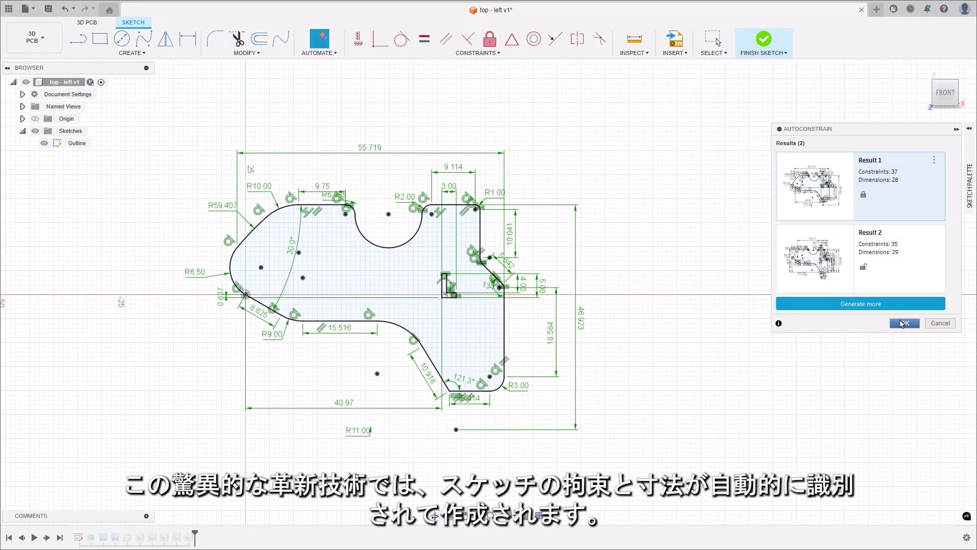
pyautogui.click(902, 324)
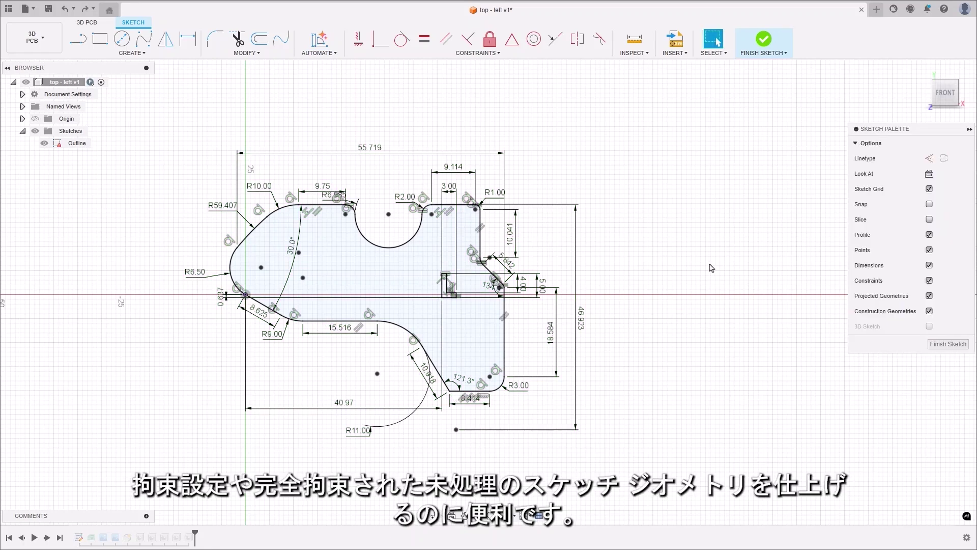
pyautogui.moveTo(404, 197); pyautogui.dragTo(359, 254)
pyautogui.doubleClick(360, 254)
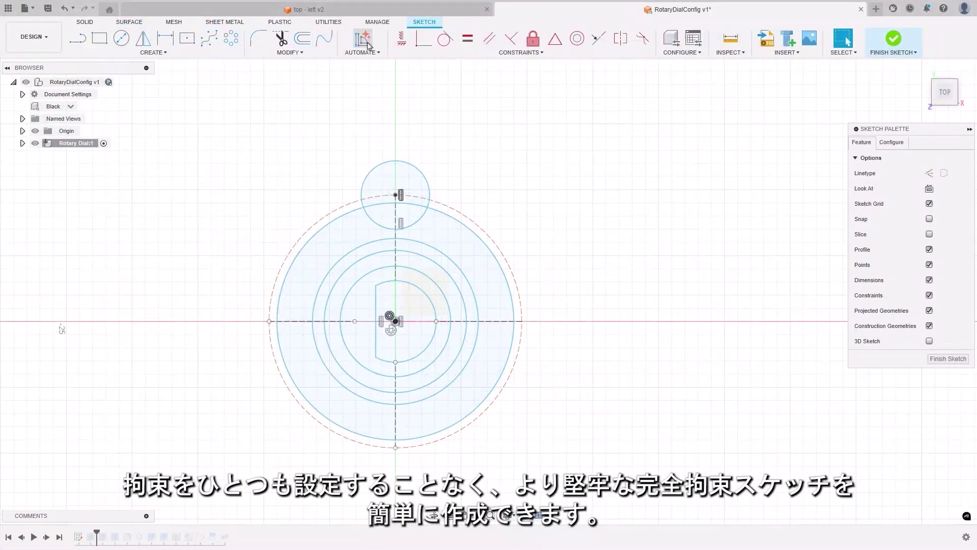
# - AutoConstrain the Rotary Dial sketch with Result 2 after deleting the 1.496 dimension
pyautogui.click(367, 42)
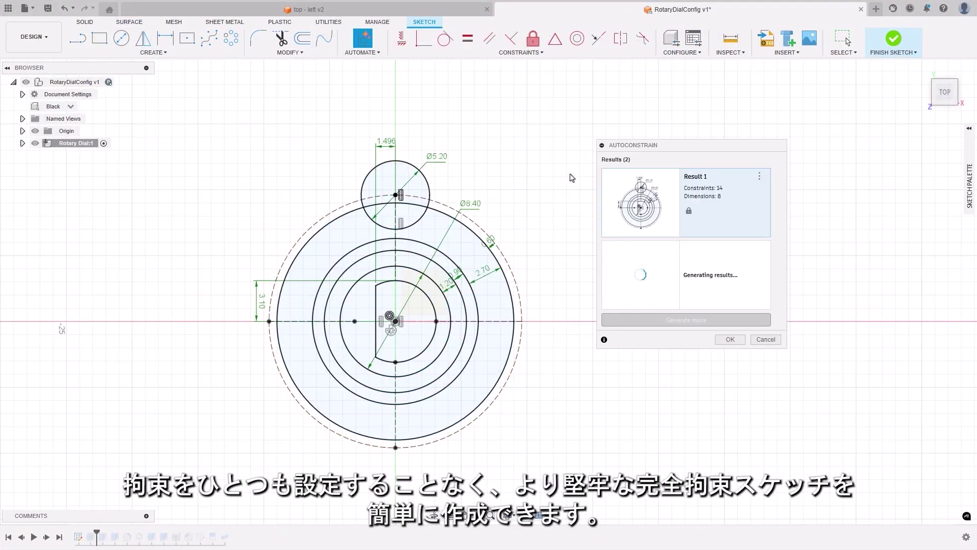
pyautogui.click(722, 273)
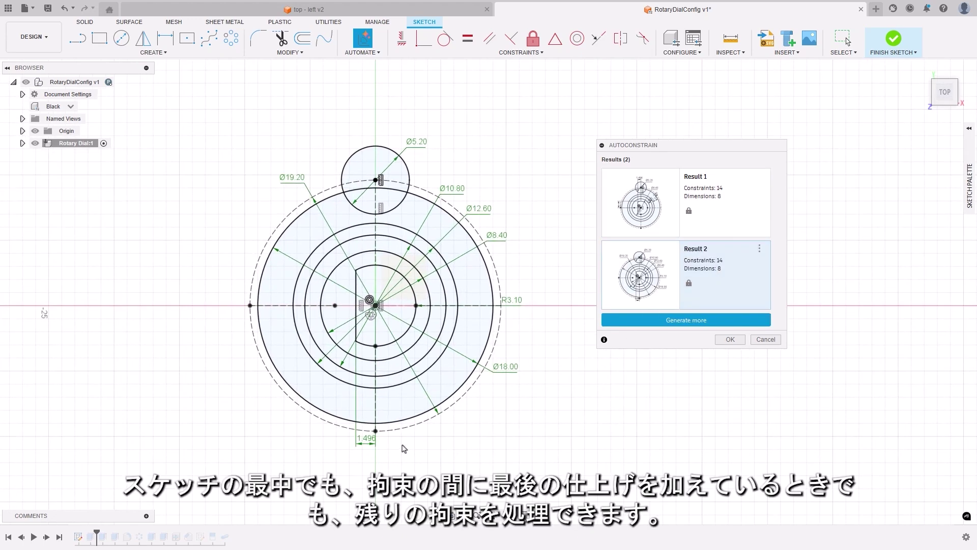
pyautogui.click(372, 443)
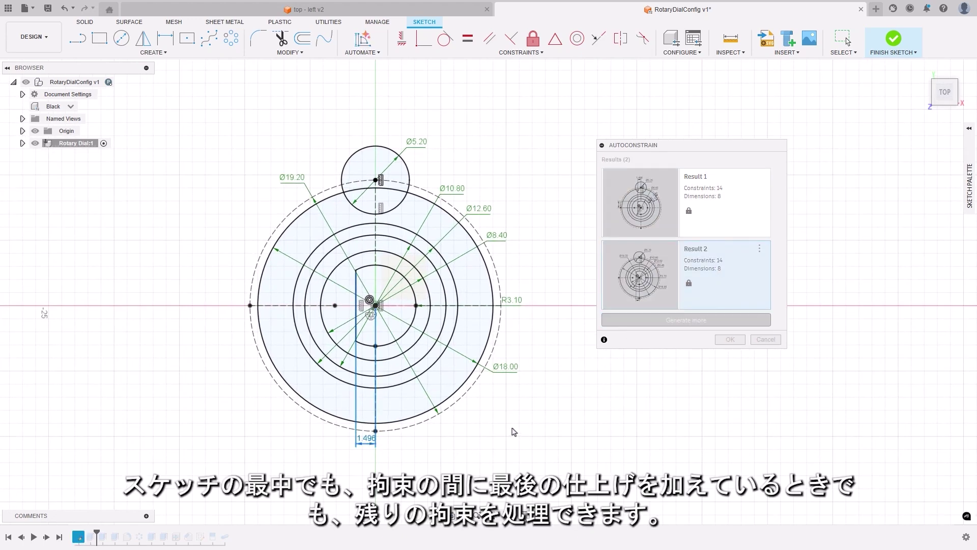
pyautogui.press('Delete')
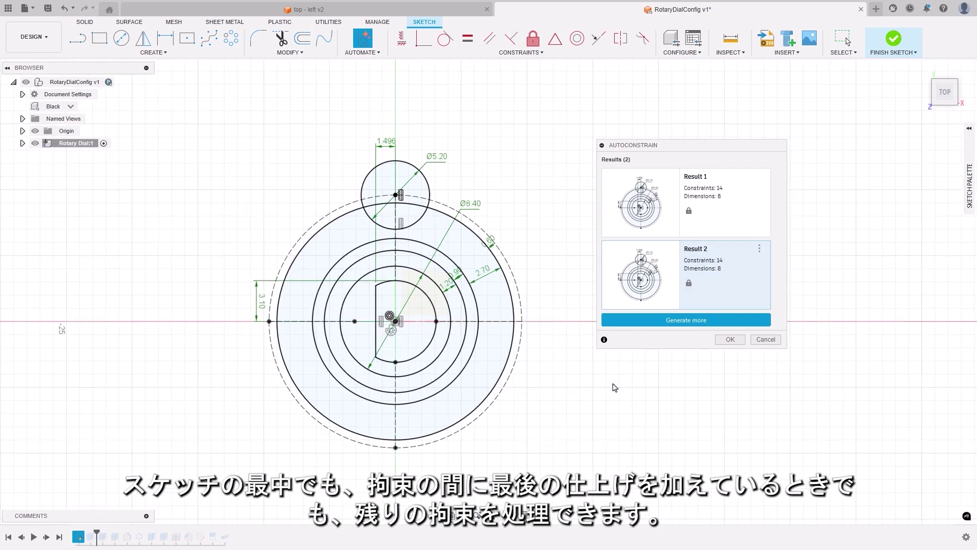
pyautogui.click(739, 339)
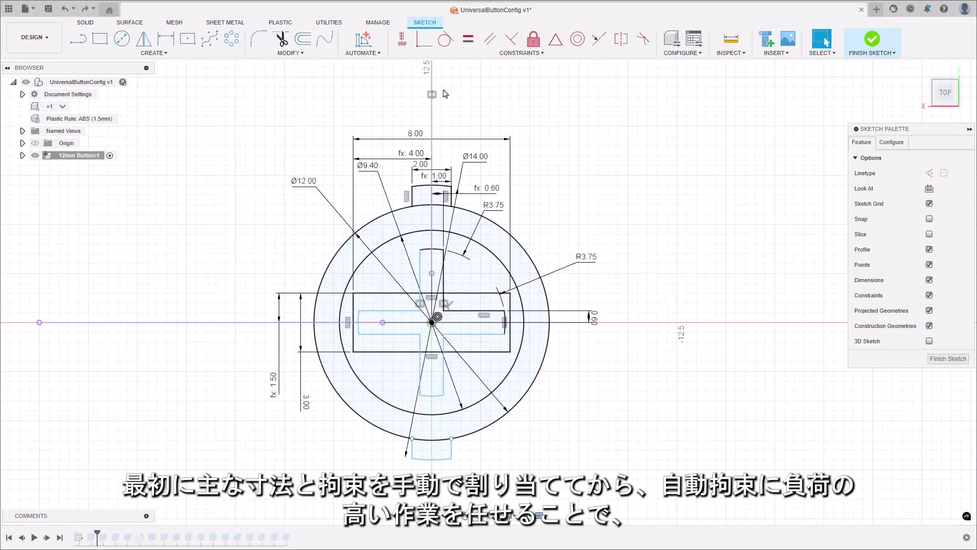
# - AutoConstrain the +1 button sketch, comparing results and accepting Result 1
pyautogui.click(363, 39)
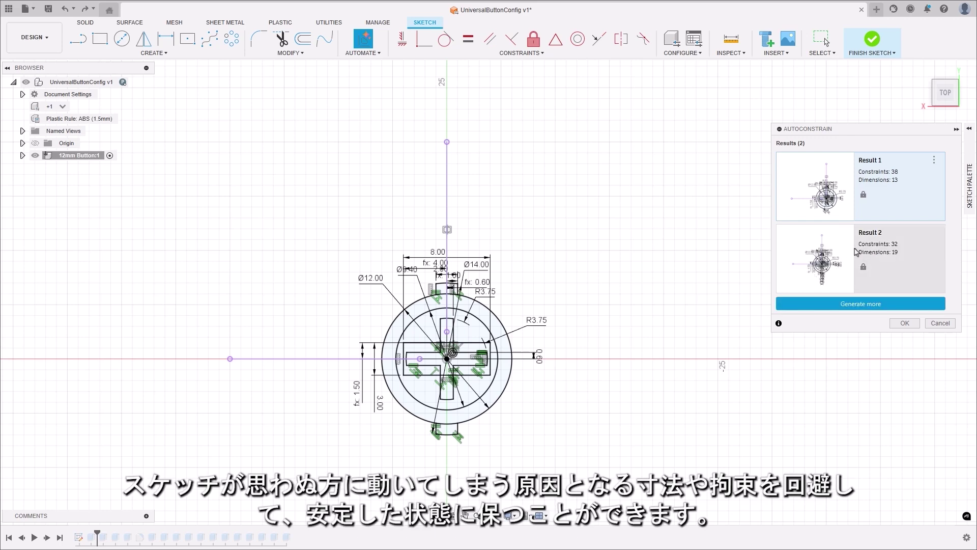
pyautogui.click(856, 252)
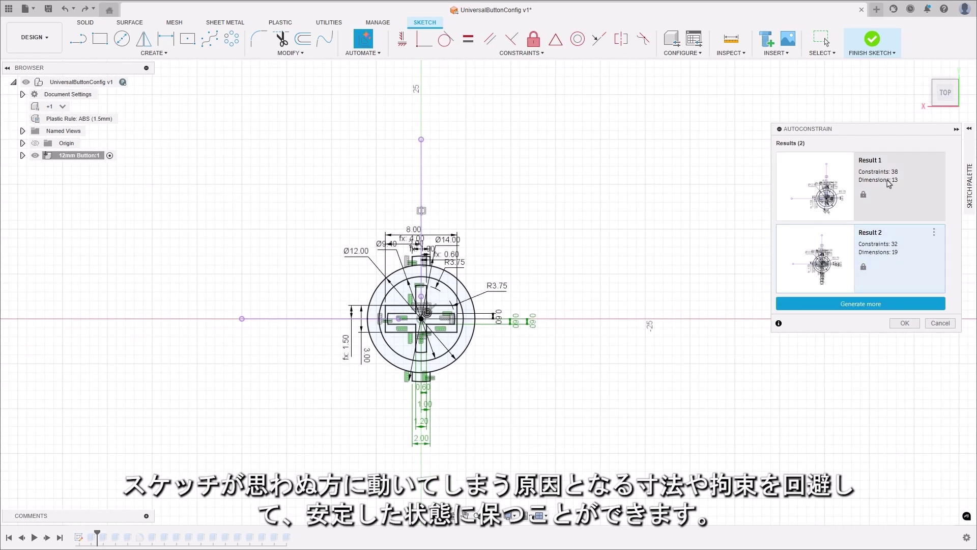
pyautogui.click(884, 185)
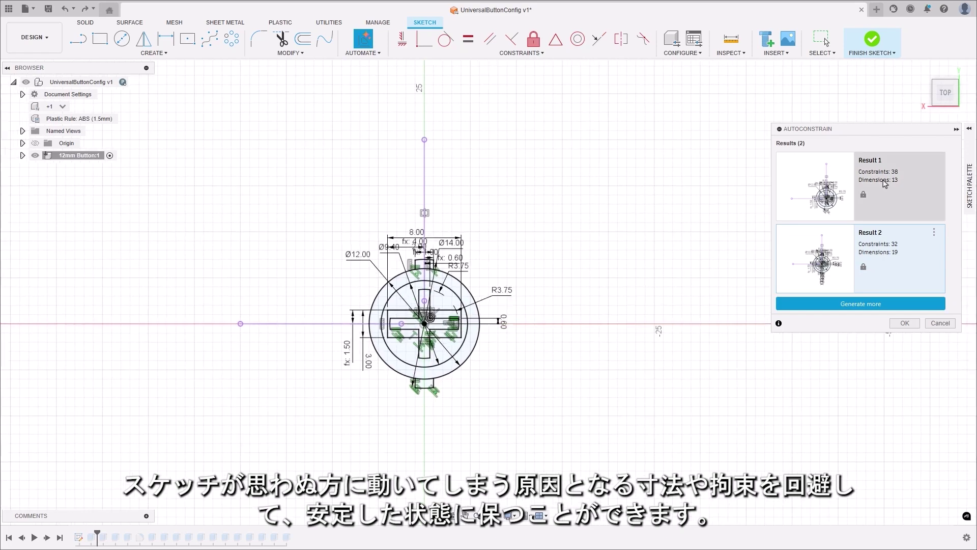
pyautogui.click(903, 323)
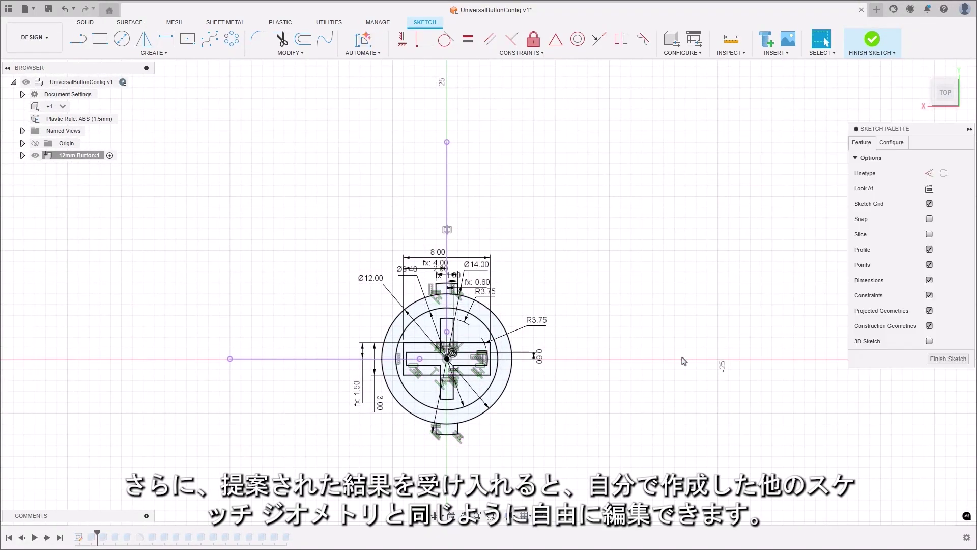
# - Change the cross arm dimension from 0.60 to 0.70, then to 0.50, and finish the sketch
pyautogui.scroll(3, 511, 404)
pyautogui.scroll(1, 512, 404)
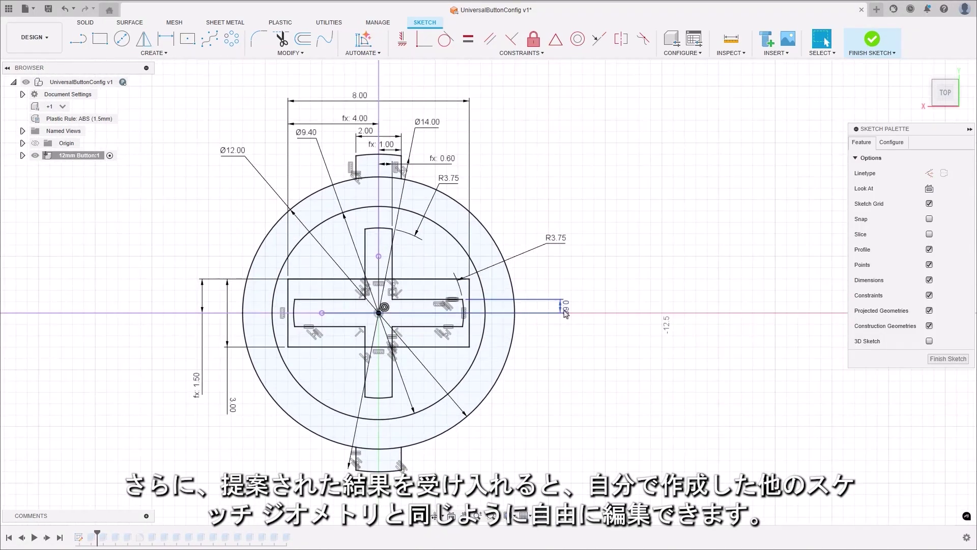
pyautogui.doubleClick(562, 309)
pyautogui.write('0')
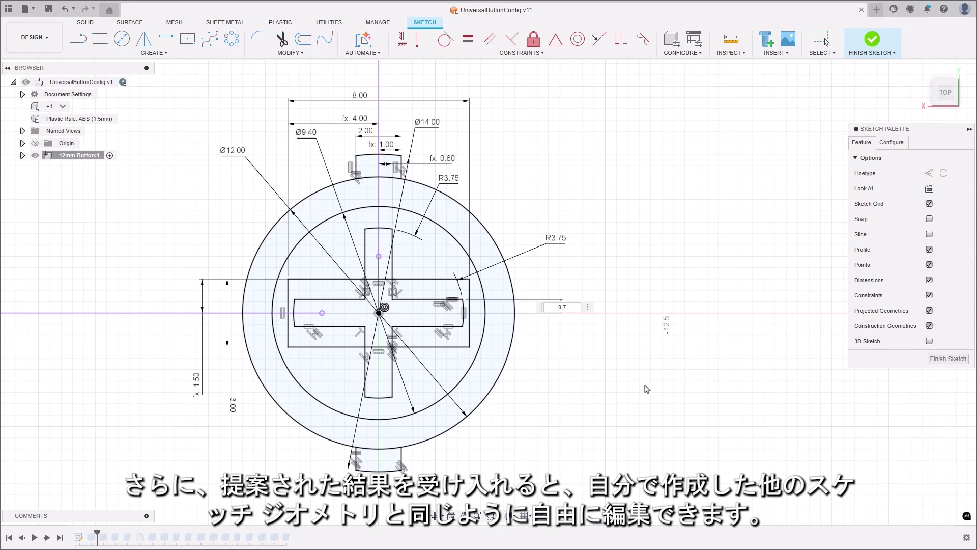
pyautogui.write('.7')
pyautogui.press('Return')
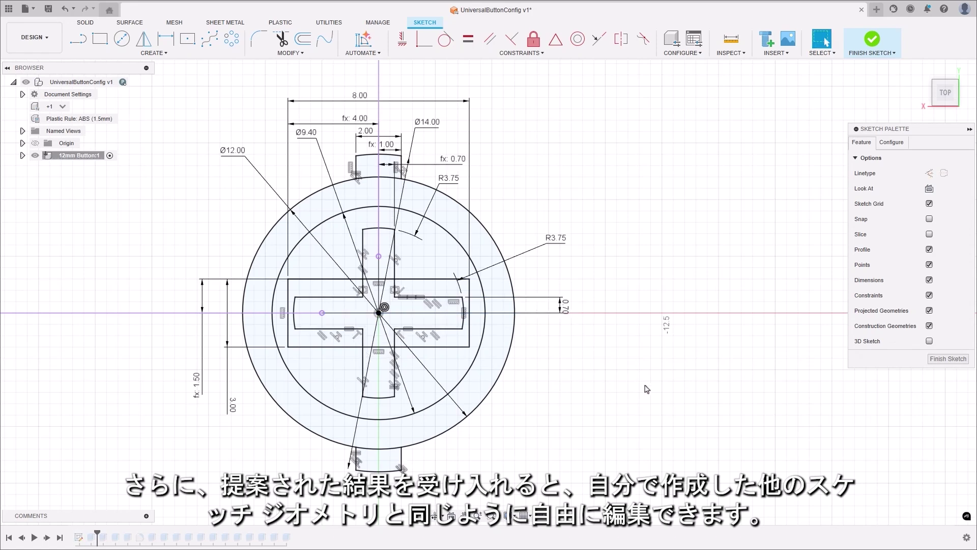
pyautogui.doubleClick(564, 306)
pyautogui.write('0')
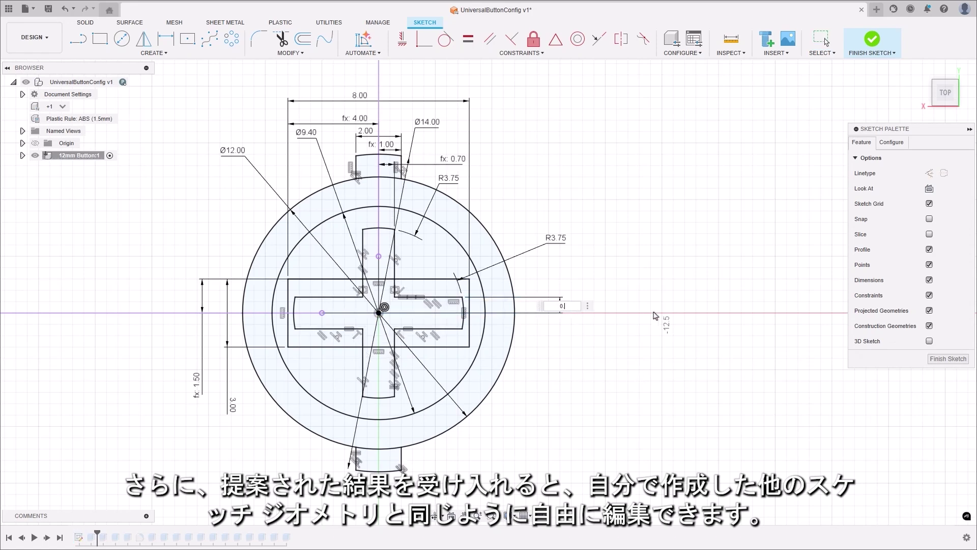
pyautogui.write('.5')
pyautogui.press('Return')
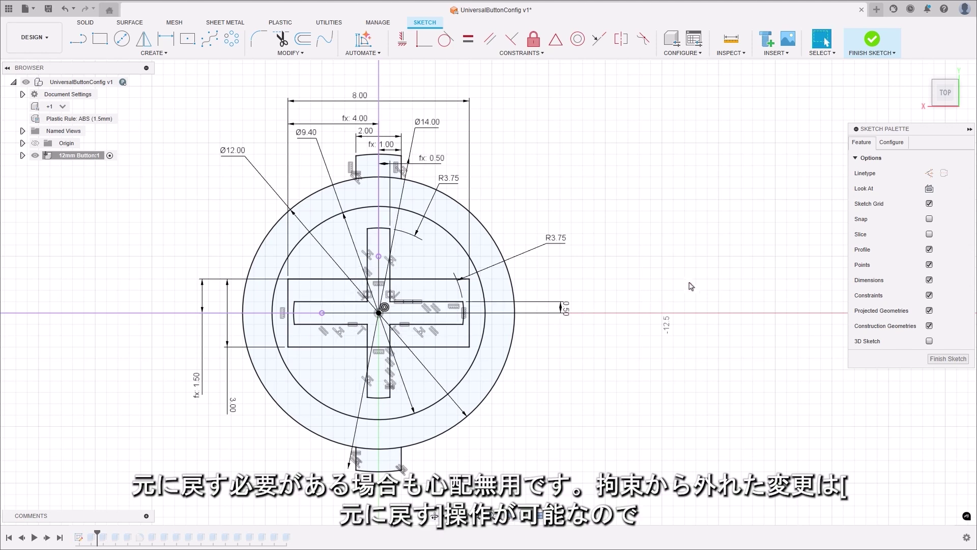
pyautogui.click(872, 39)
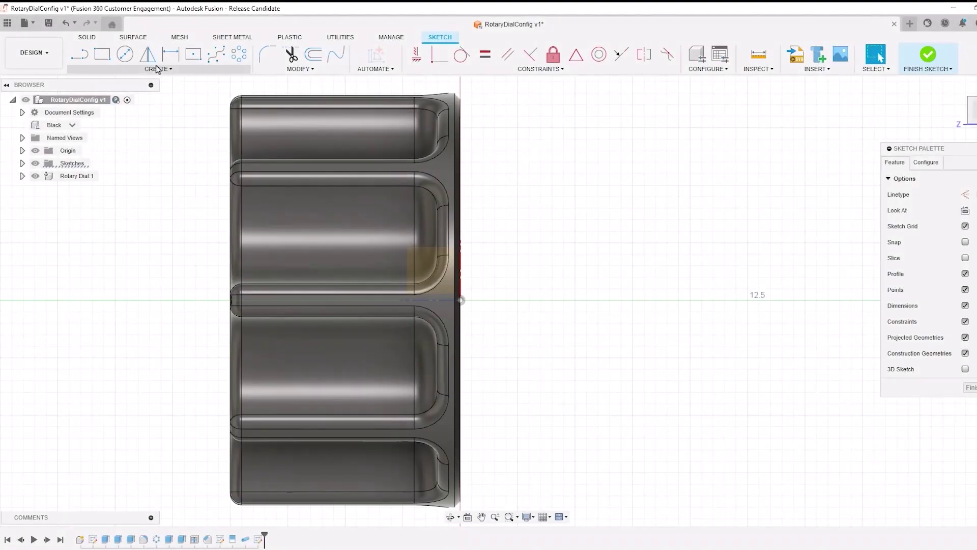
# - Project a spun profile of the dial body about its axis with a centerline, then view it obliquely
pyautogui.click(157, 69)
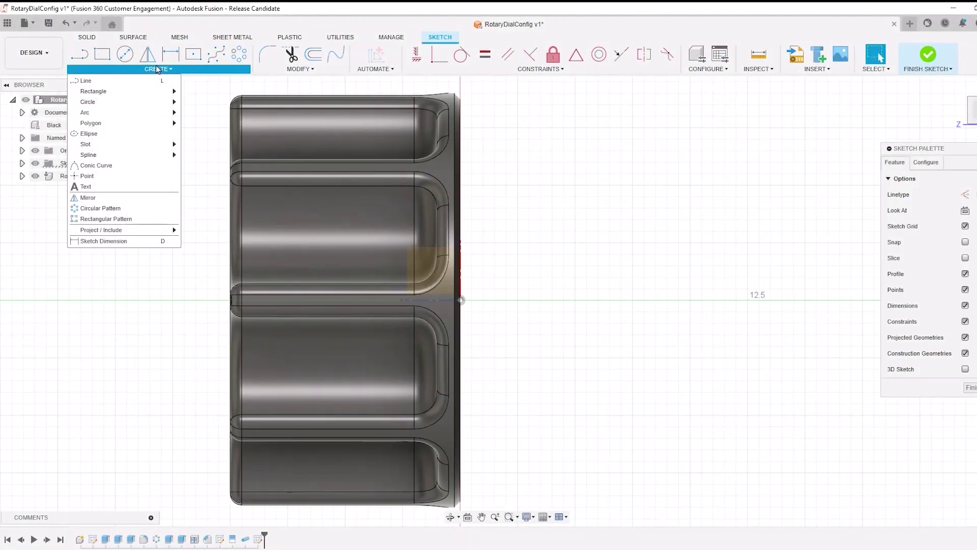
pyautogui.moveTo(144, 230)
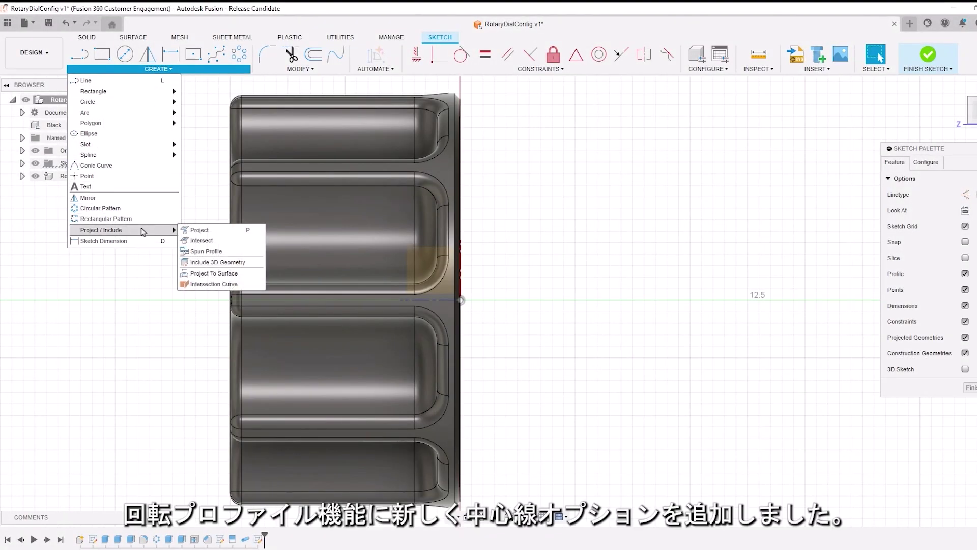
pyautogui.click(210, 250)
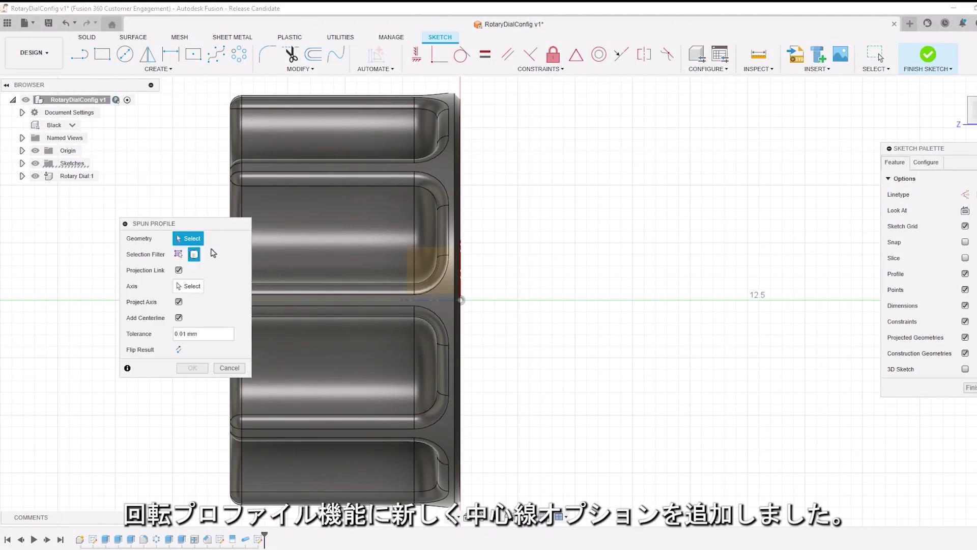
pyautogui.moveTo(208, 227); pyautogui.dragTo(133, 231)
pyautogui.click(328, 206)
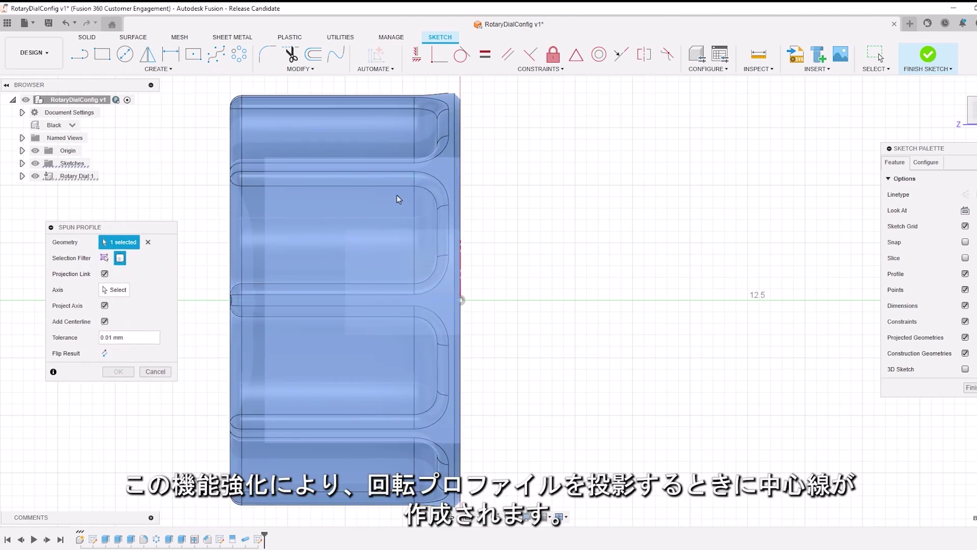
pyautogui.click(115, 290)
pyautogui.click(249, 261)
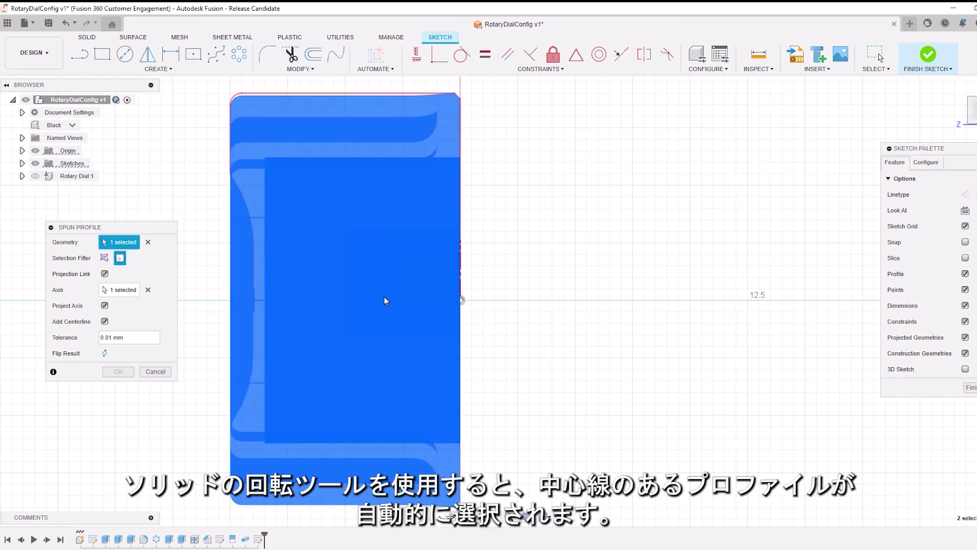
pyautogui.click(35, 175)
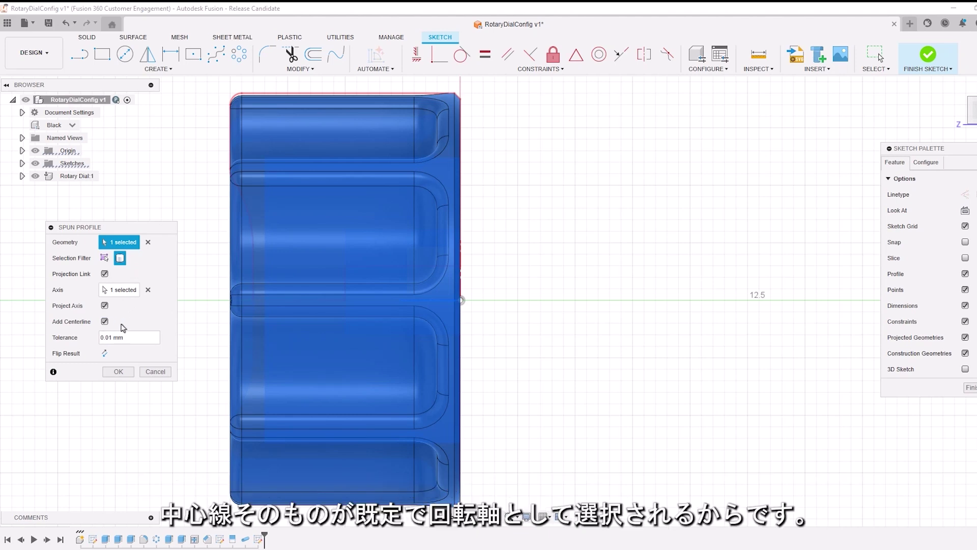
pyautogui.click(121, 371)
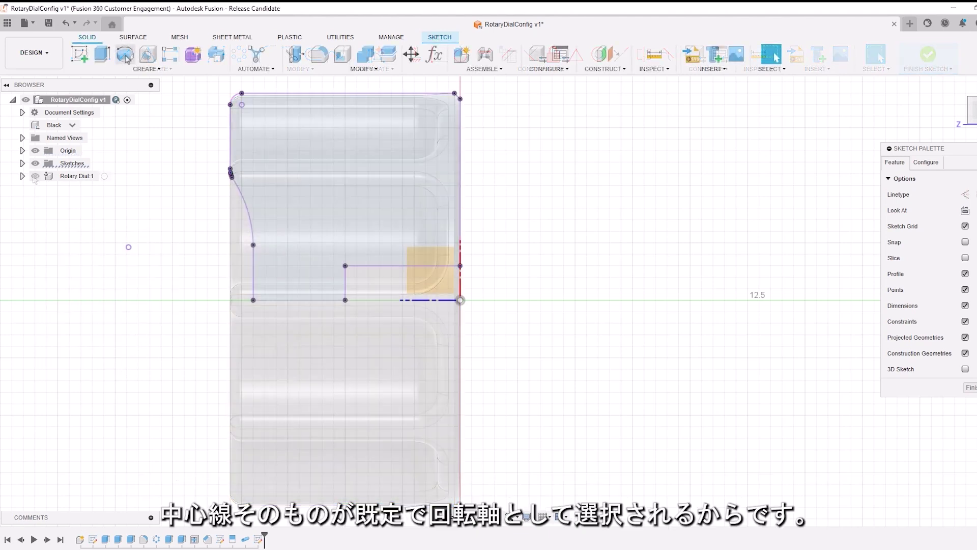
pyautogui.keyDown('shift'); pyautogui.moveTo(649, 201); pyautogui.dragTo(628, 374, button='middle'); pyautogui.keyUp('shift')
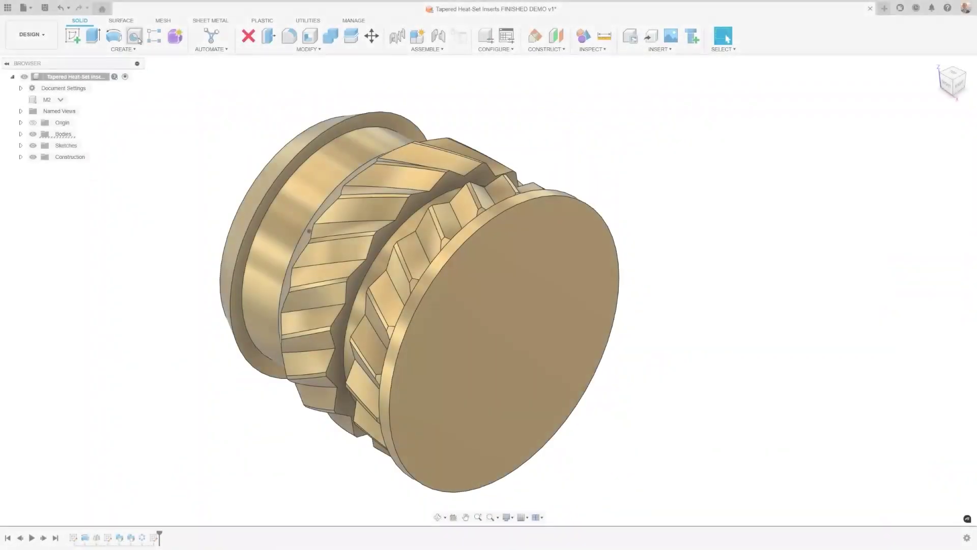
# - Add a tapped hole through all on the insert with a 2.0 mm thread size
pyautogui.press('h')
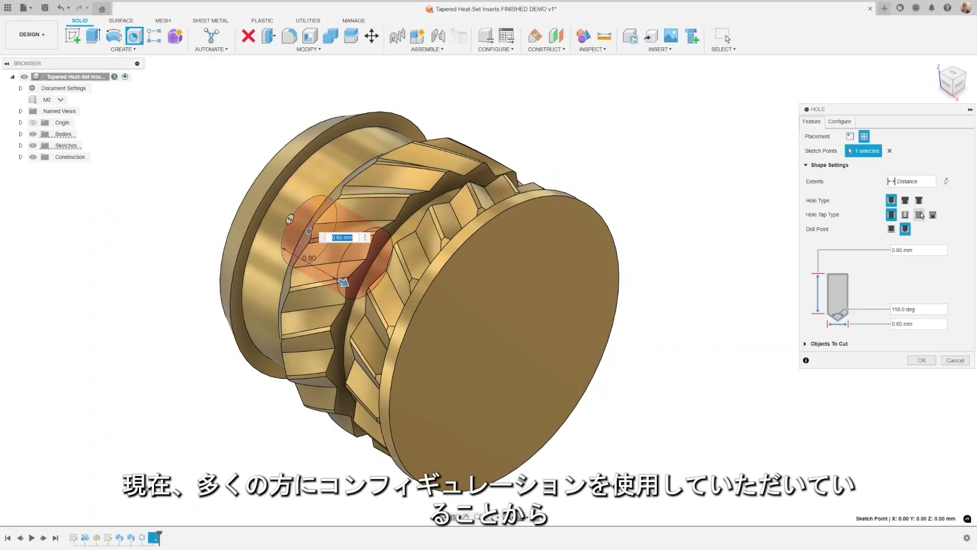
pyautogui.click(918, 215)
pyautogui.click(911, 181)
pyautogui.click(909, 211)
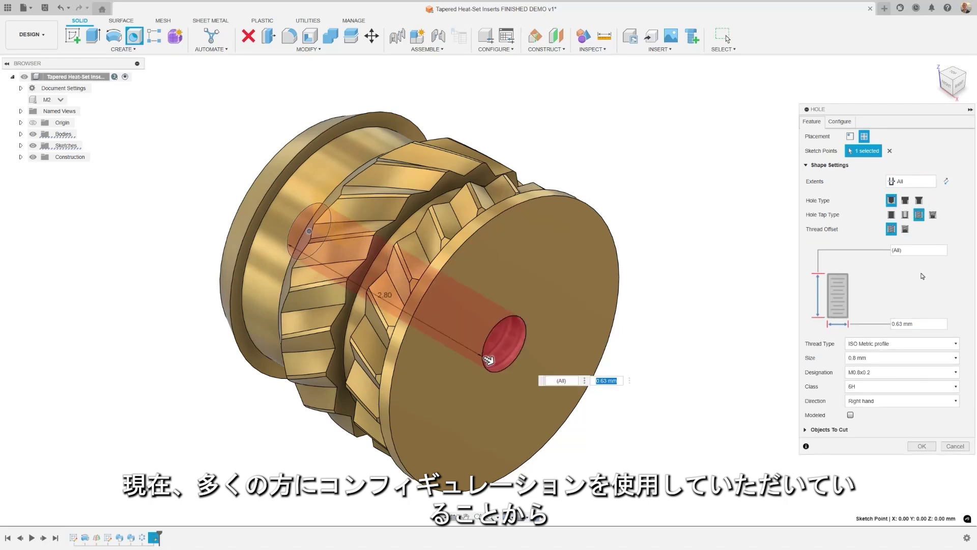
pyautogui.click(901, 357)
pyautogui.click(891, 472)
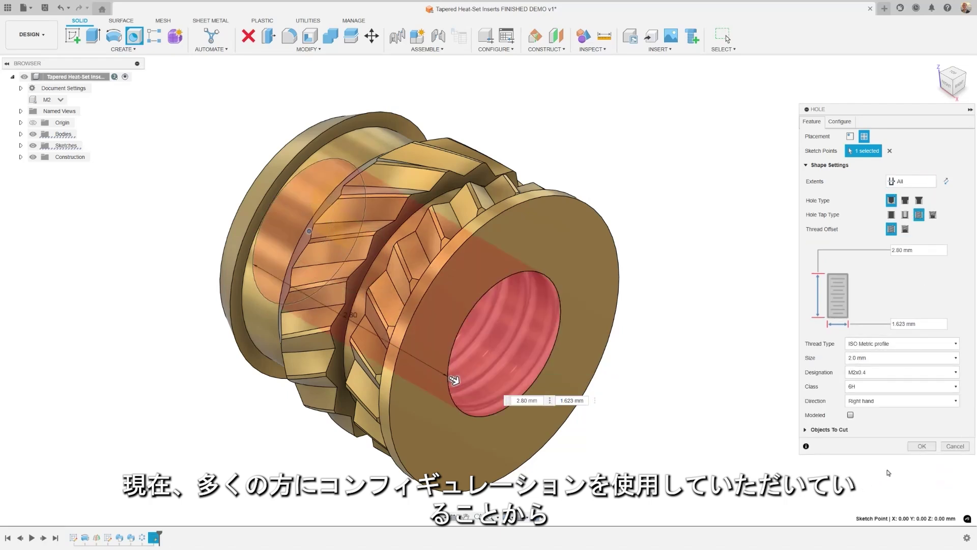
pyautogui.click(920, 447)
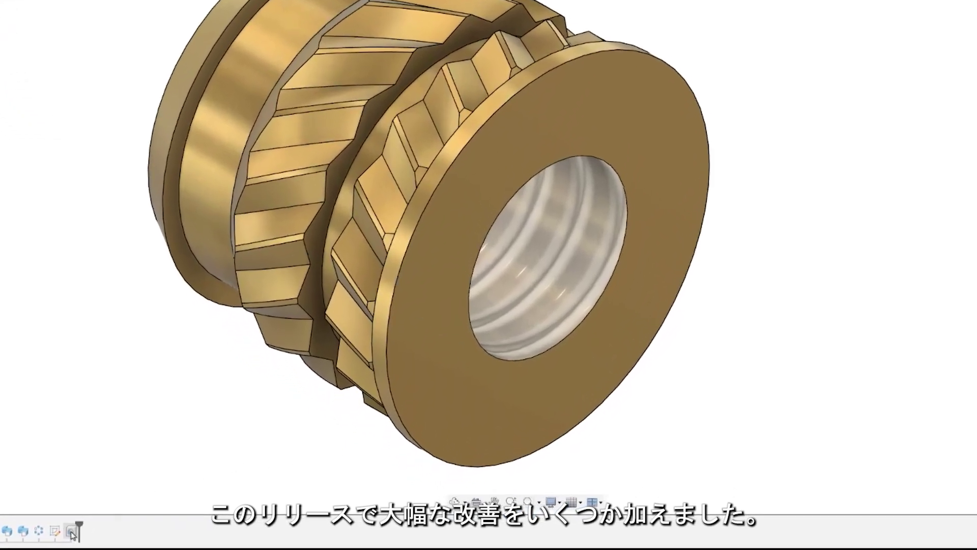
# - Make the hole's thread Modeled and Size parameters configurable
pyautogui.rightClick(165, 538)
pyautogui.click(312, 389)
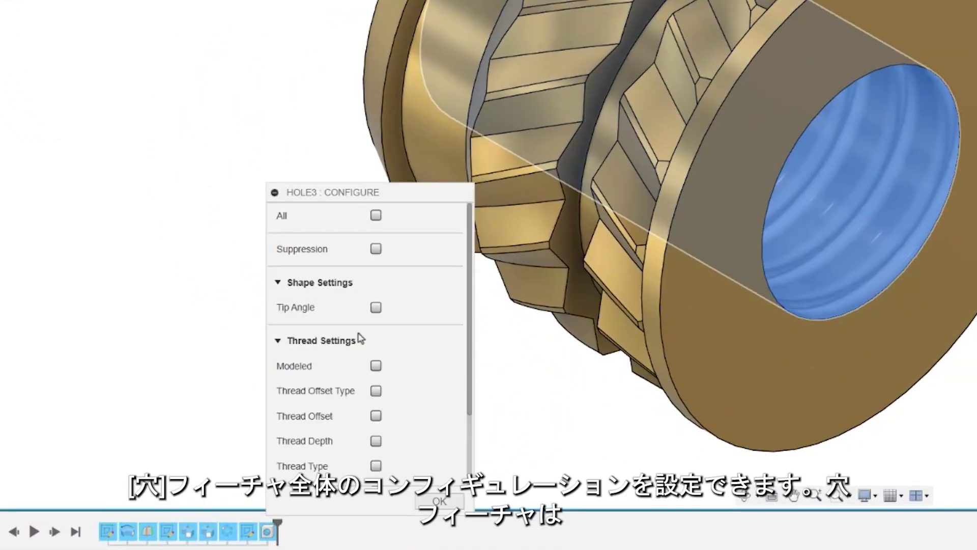
pyautogui.click(377, 366)
pyautogui.scroll(-3, 432, 365)
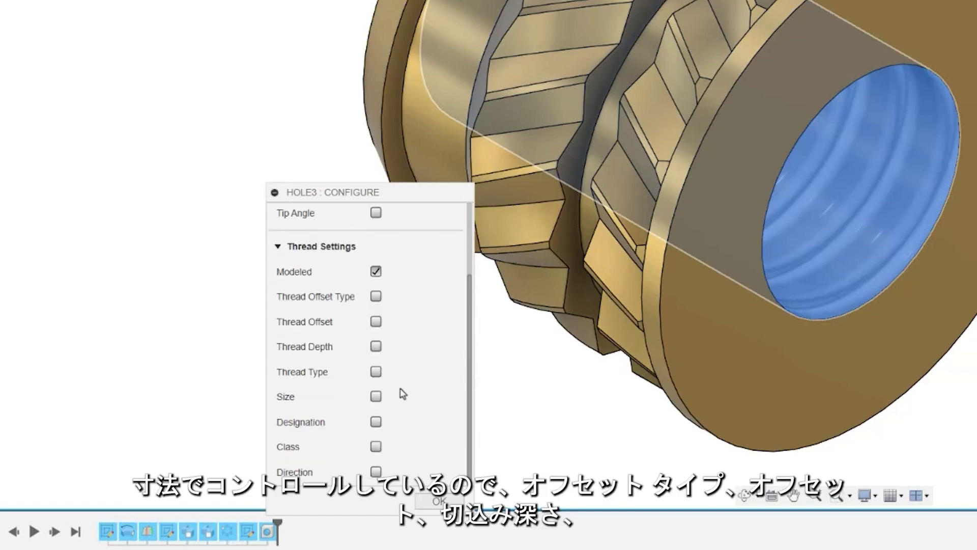
pyautogui.click(377, 396)
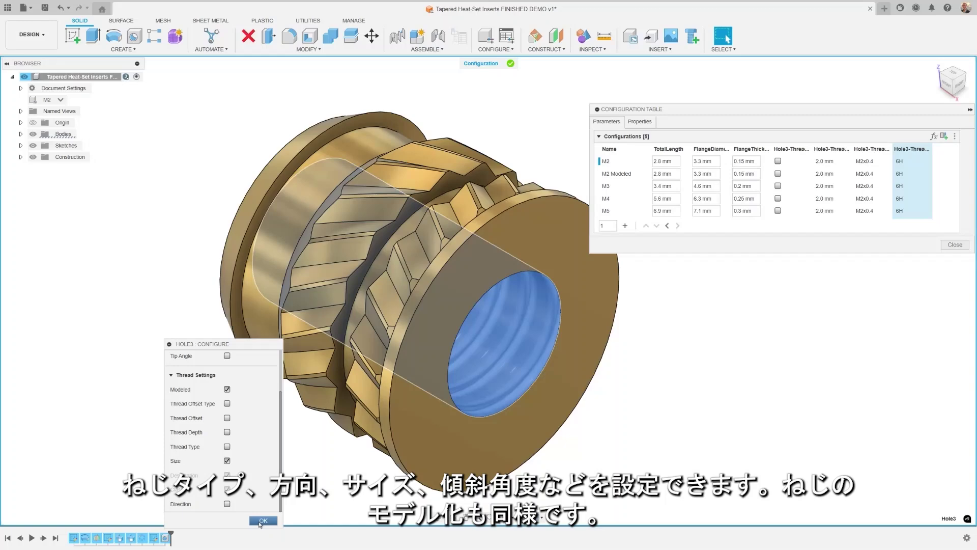
pyautogui.click(436, 501)
# - Switch the insert through the M2 Modeled, M4 and M3 configurations, ending on M2
pyautogui.click(60, 99)
pyautogui.click(64, 129)
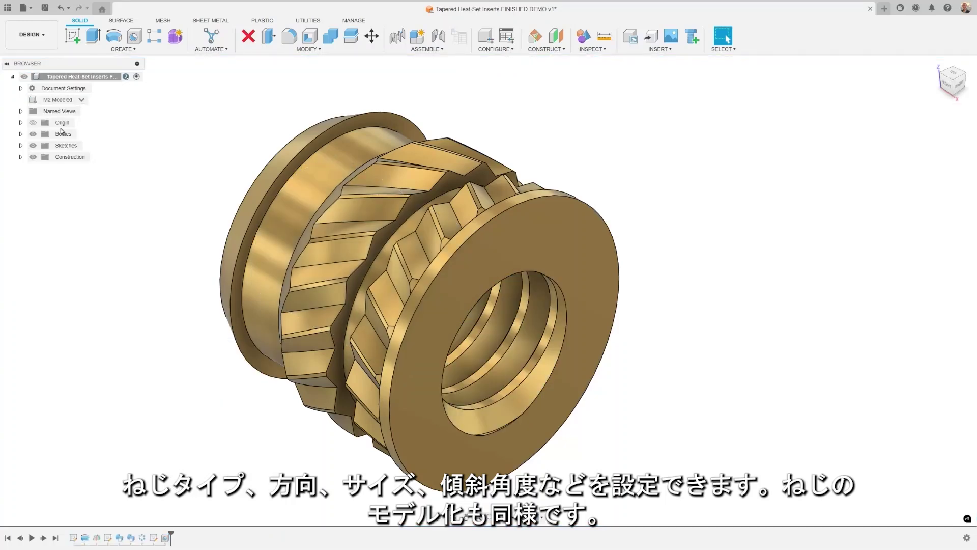
pyautogui.click(84, 99)
pyautogui.click(60, 145)
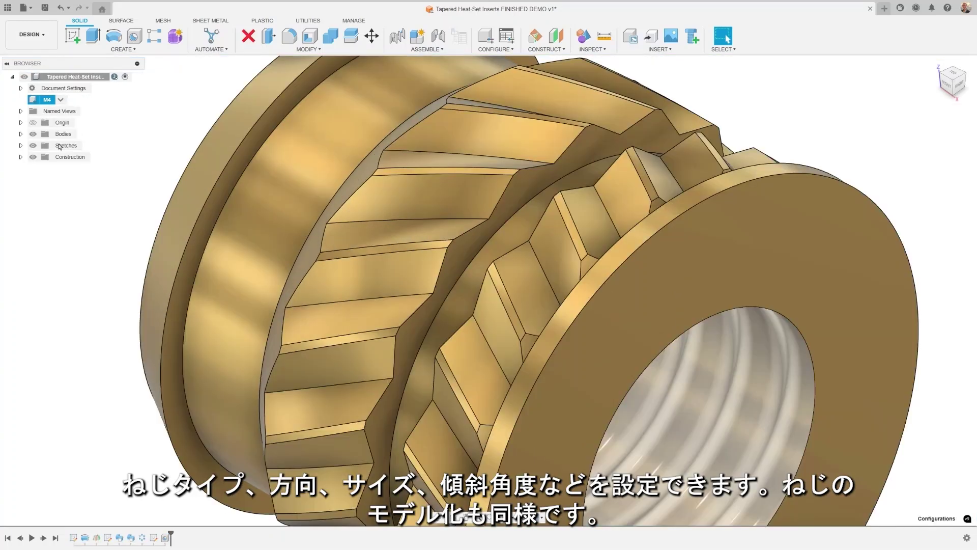
pyautogui.click(60, 100)
pyautogui.click(65, 138)
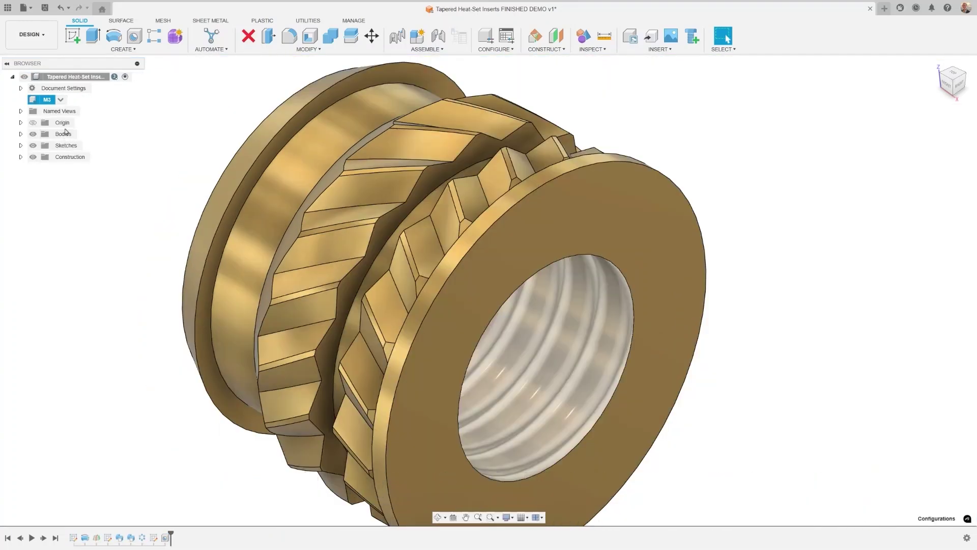
pyautogui.click(61, 100)
pyautogui.click(53, 120)
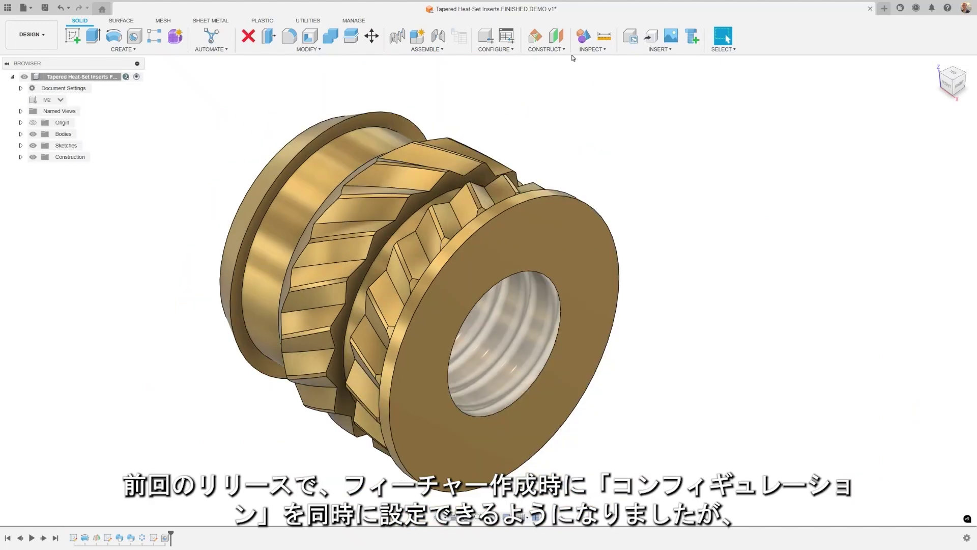
# - Offset a plane 1.5 mm from the insert's front face, make its distance configurable, and view the Configuration Table
pyautogui.click(556, 36)
pyautogui.click(451, 381)
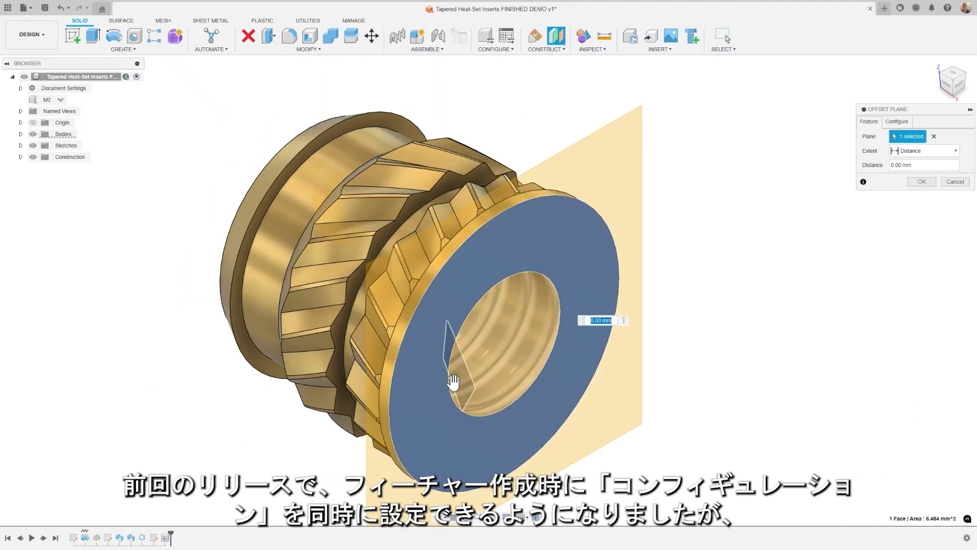
pyautogui.moveTo(452, 382); pyautogui.dragTo(500, 400)
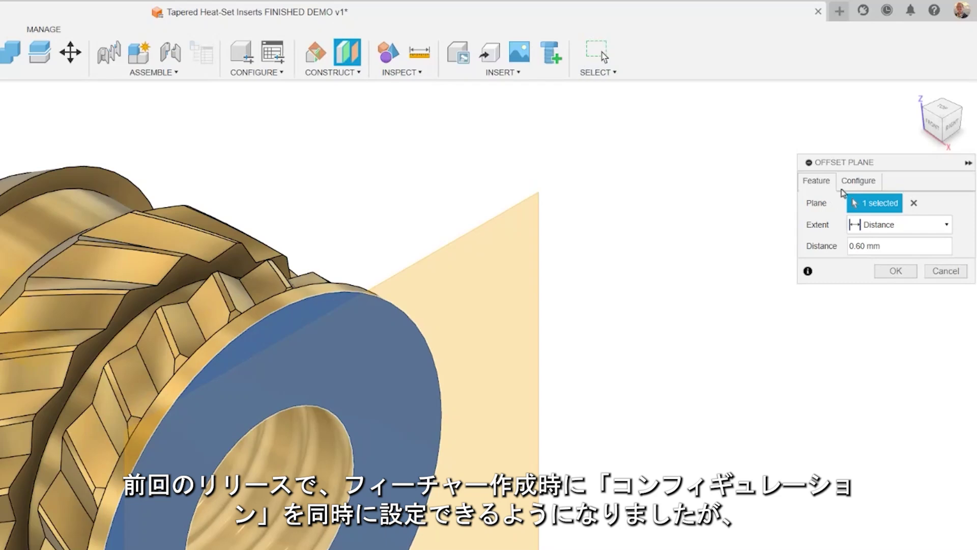
pyautogui.click(856, 181)
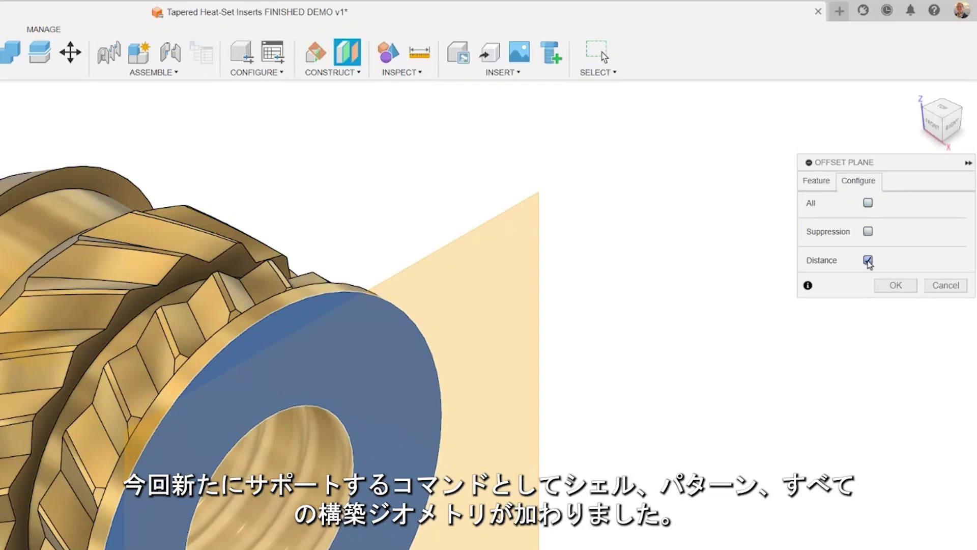
pyautogui.click(816, 183)
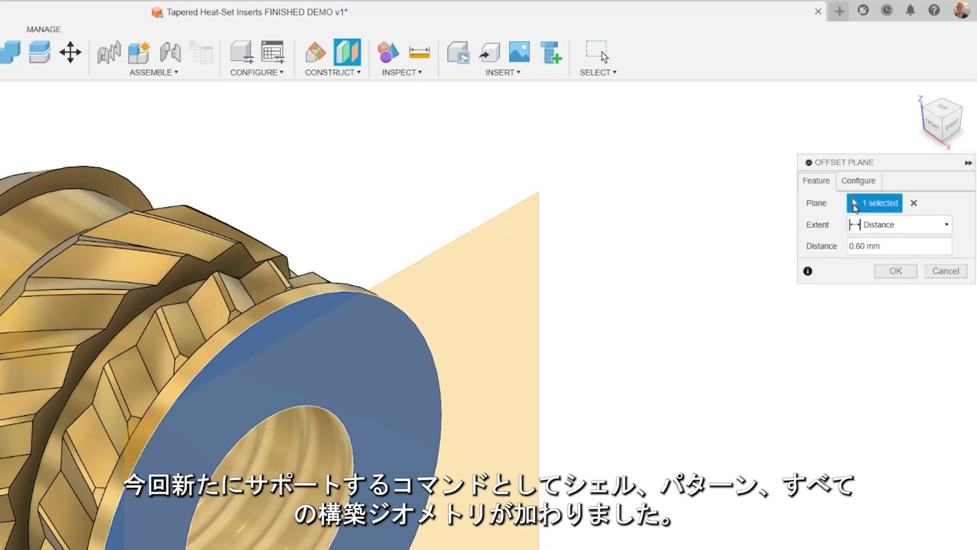
pyautogui.click(852, 247)
pyautogui.press('Delete')
pyautogui.press('Delete')
pyautogui.press('Delete')
pyautogui.write('1.5')
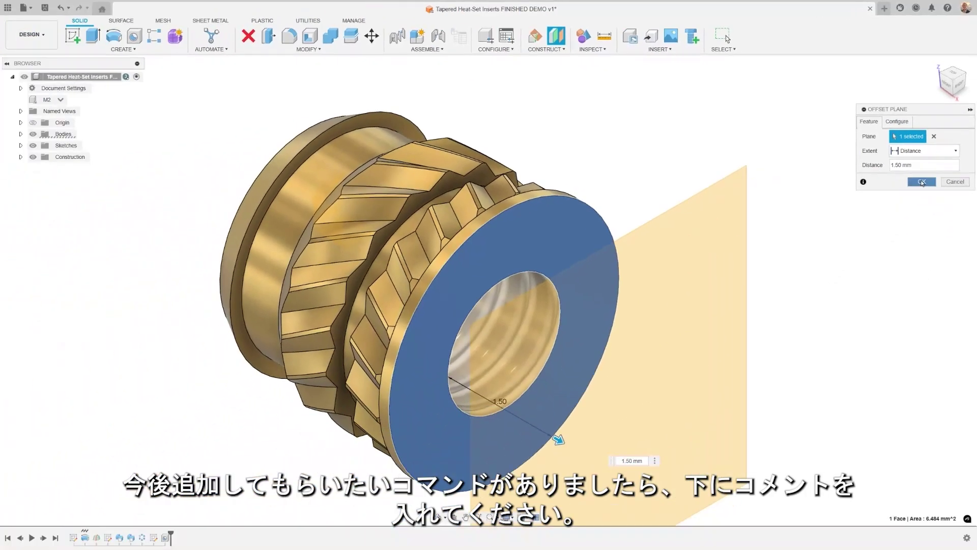
pyautogui.click(908, 273)
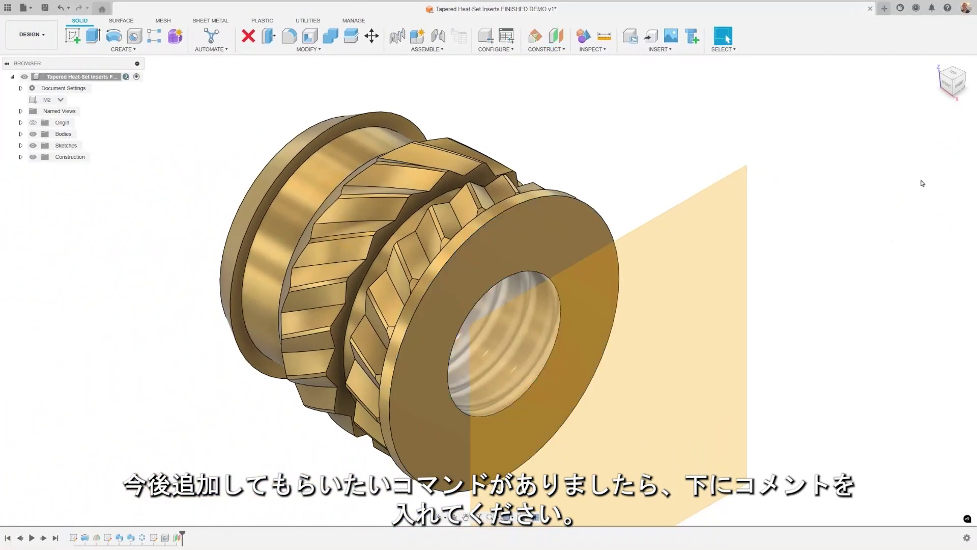
pyautogui.click(507, 35)
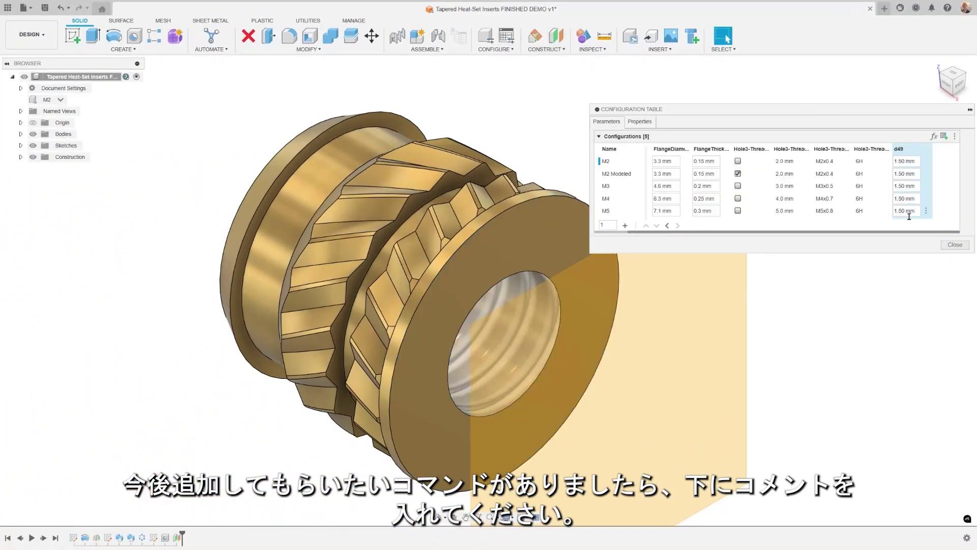
# - Create two new folders under Construction named Midplanes and Axes
pyautogui.click(954, 245)
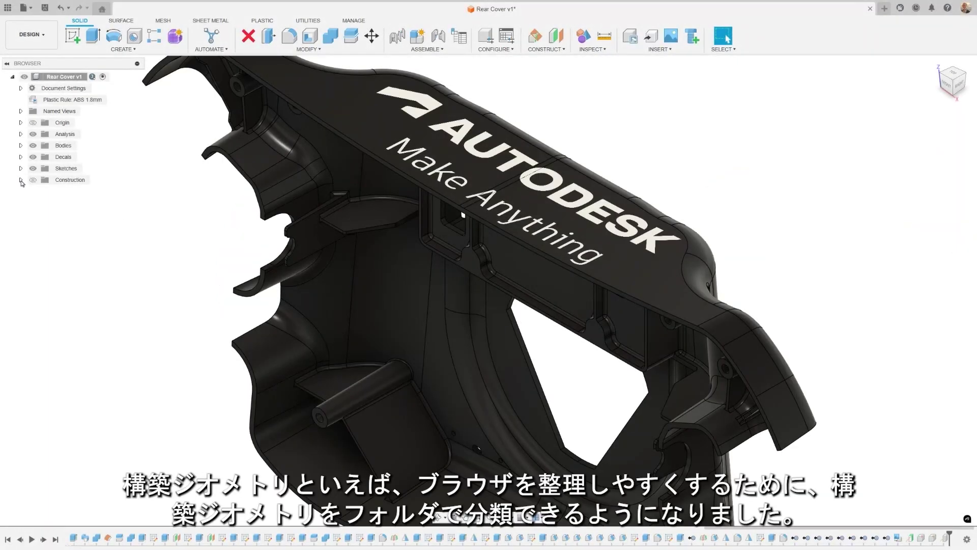
pyautogui.click(21, 180)
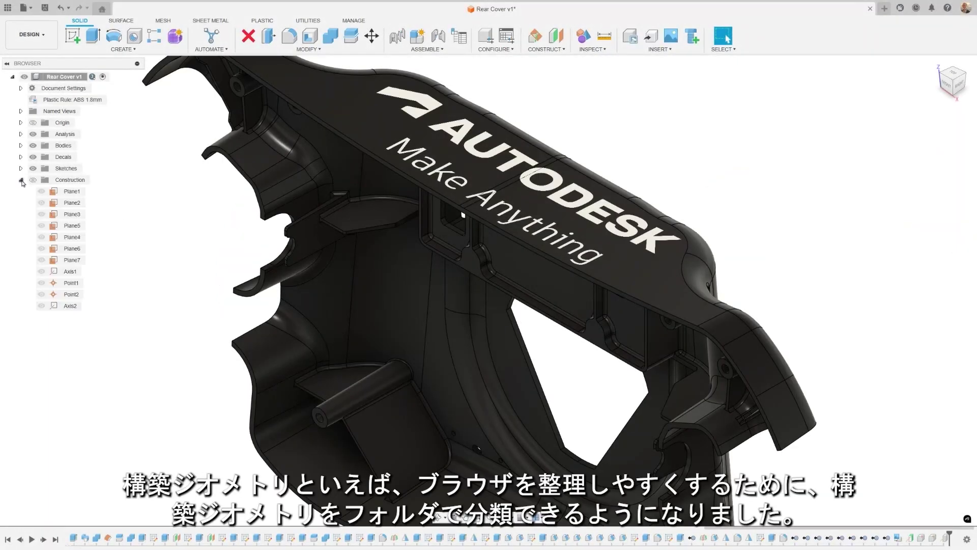
pyautogui.click(32, 180)
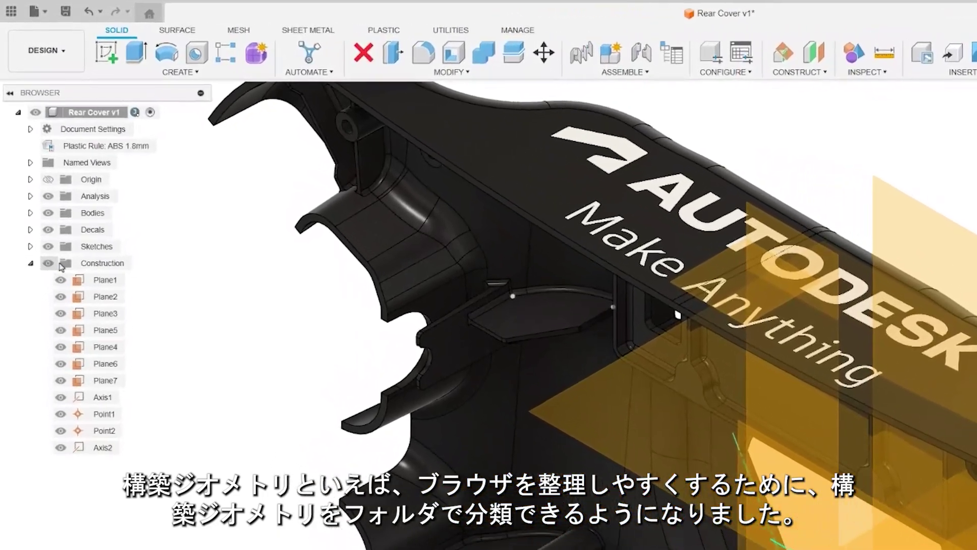
pyautogui.rightClick(72, 181)
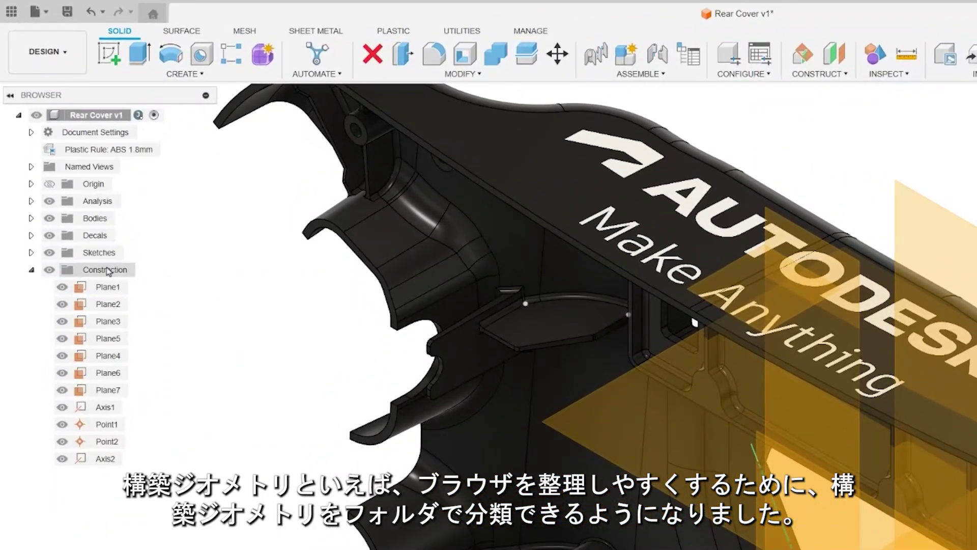
pyautogui.click(146, 279)
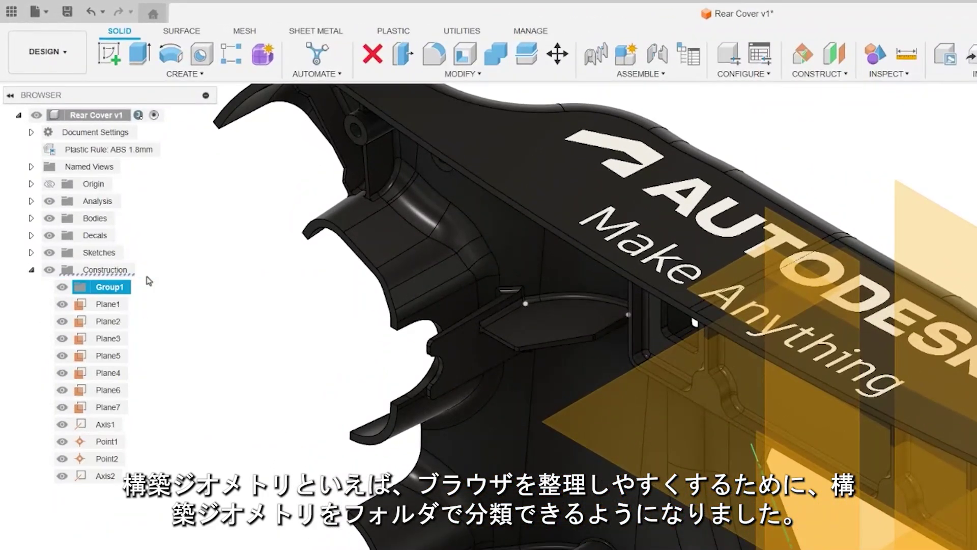
pyautogui.doubleClick(120, 287)
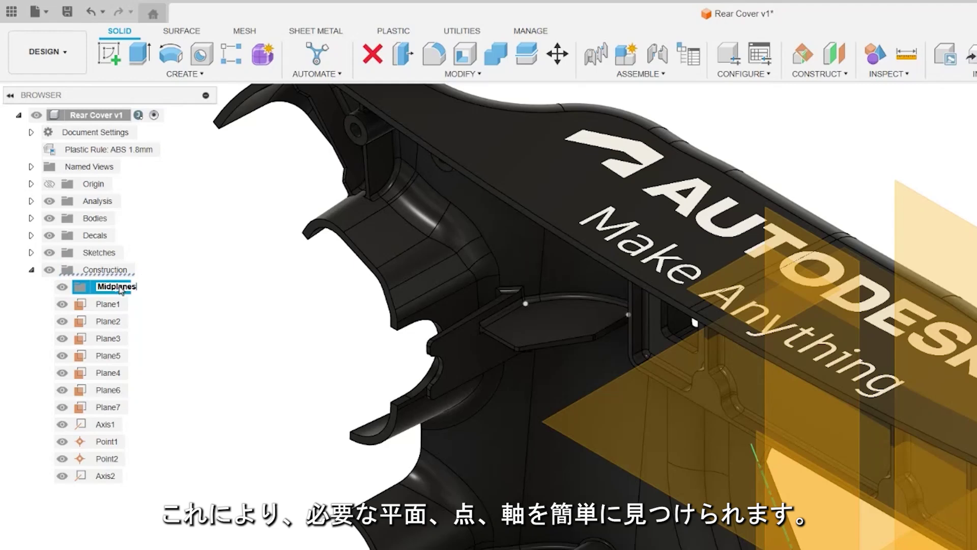
pyautogui.press('Return')
pyautogui.rightClick(114, 270)
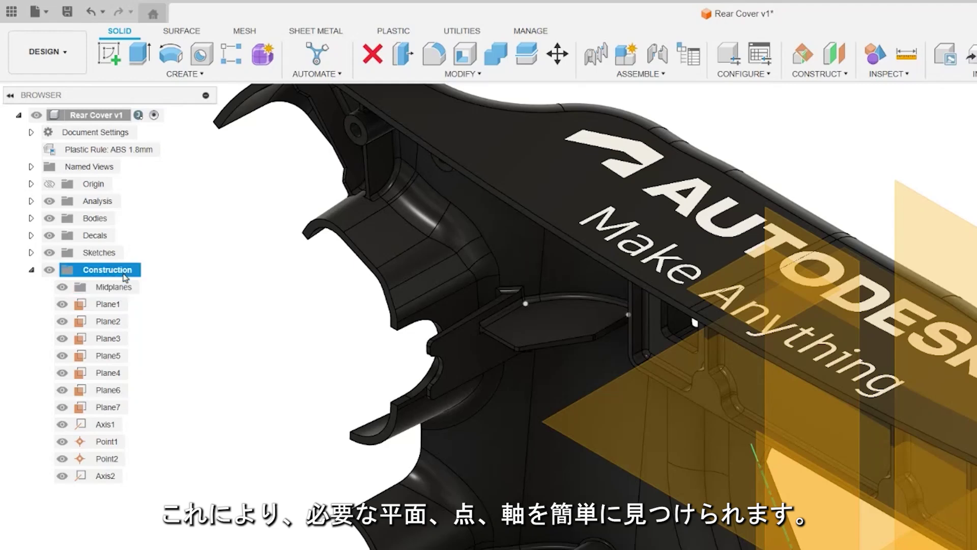
pyautogui.click(208, 281)
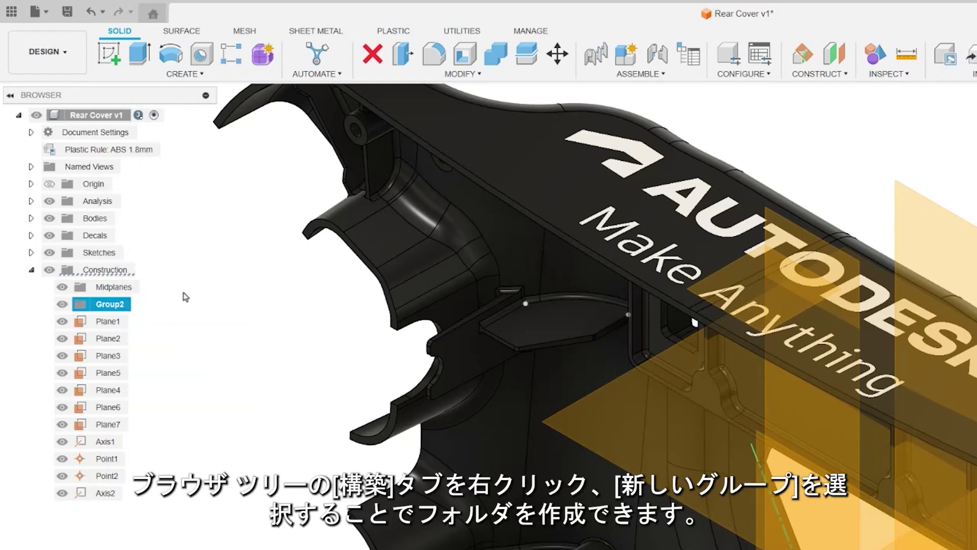
pyautogui.doubleClick(113, 304)
pyautogui.press('Return')
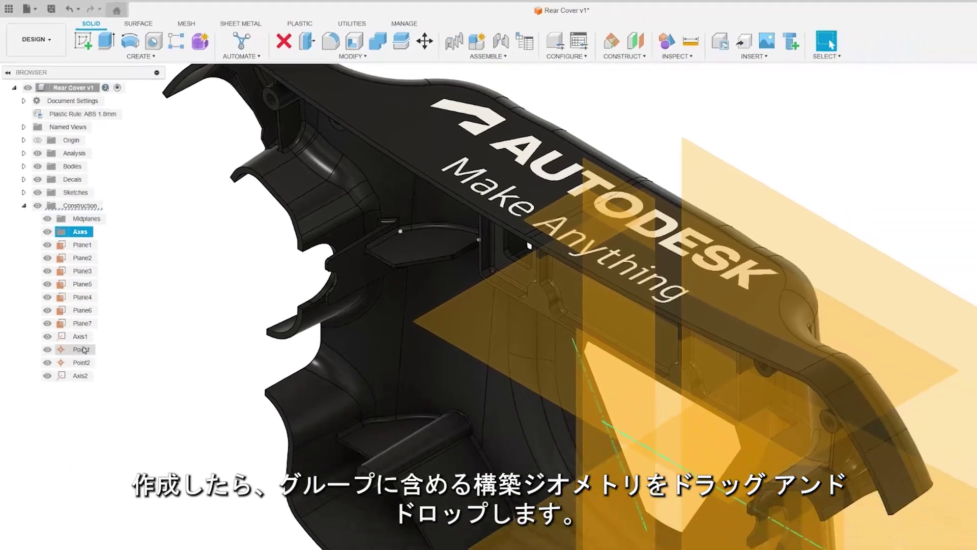
# - Move Axis1 and Axis2 into Axes, and Plane6 and Plane7 into Midplanes
pyautogui.click(105, 492)
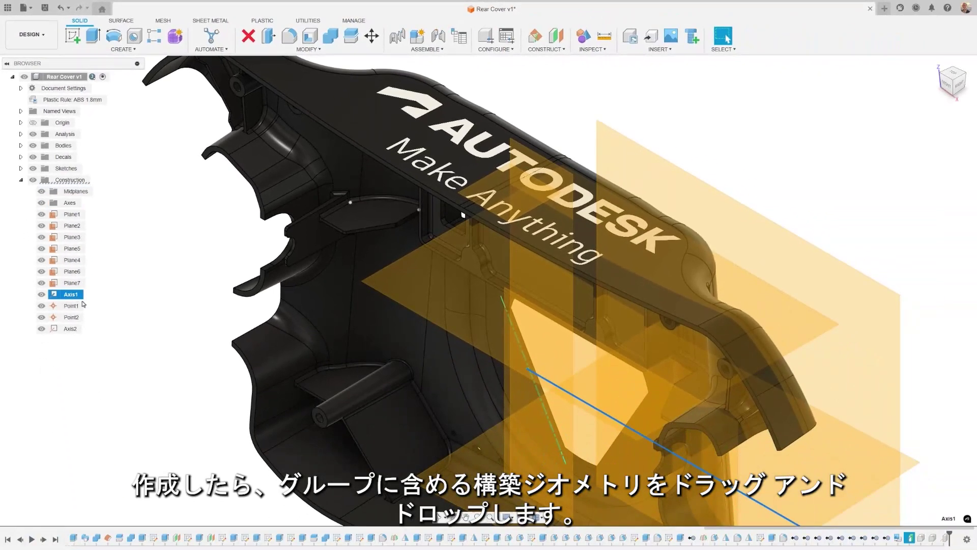
pyautogui.keyDown('ctrl'); pyautogui.click(109, 442); pyautogui.keyUp('ctrl')
pyautogui.moveTo(73, 295); pyautogui.dragTo(70, 203)
pyautogui.click(72, 237)
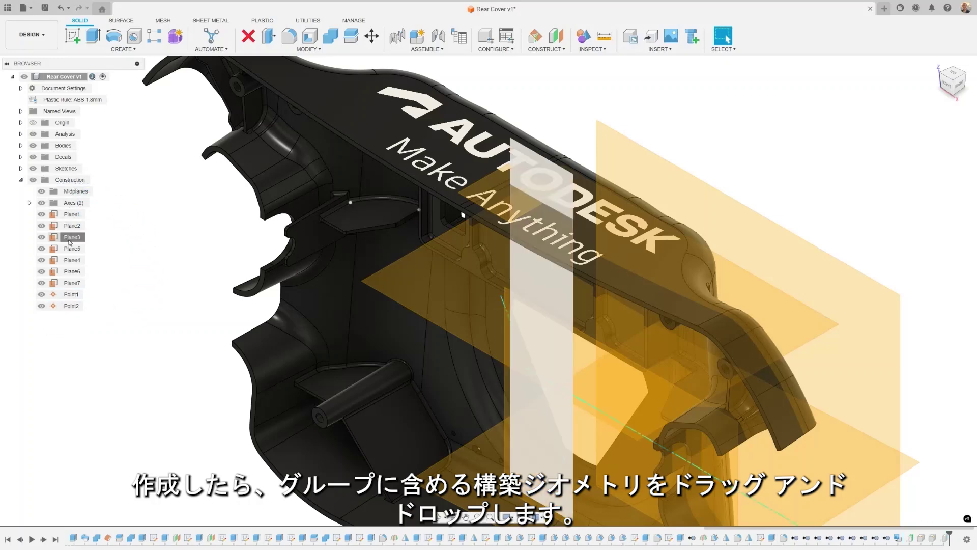
pyautogui.click(72, 249)
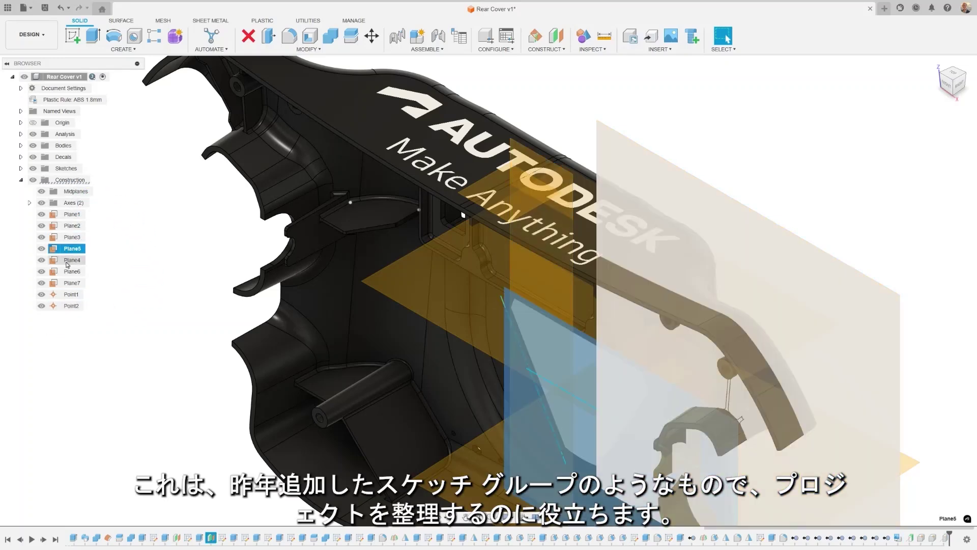
pyautogui.click(70, 260)
pyautogui.click(68, 271)
pyautogui.keyDown('ctrl'); pyautogui.click(68, 283); pyautogui.keyUp('ctrl')
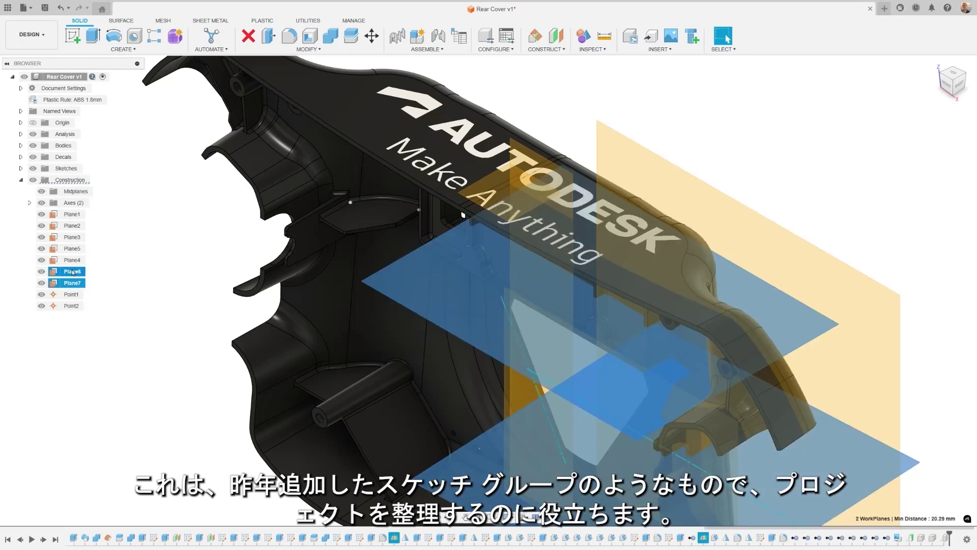
pyautogui.moveTo(73, 270); pyautogui.dragTo(74, 195)
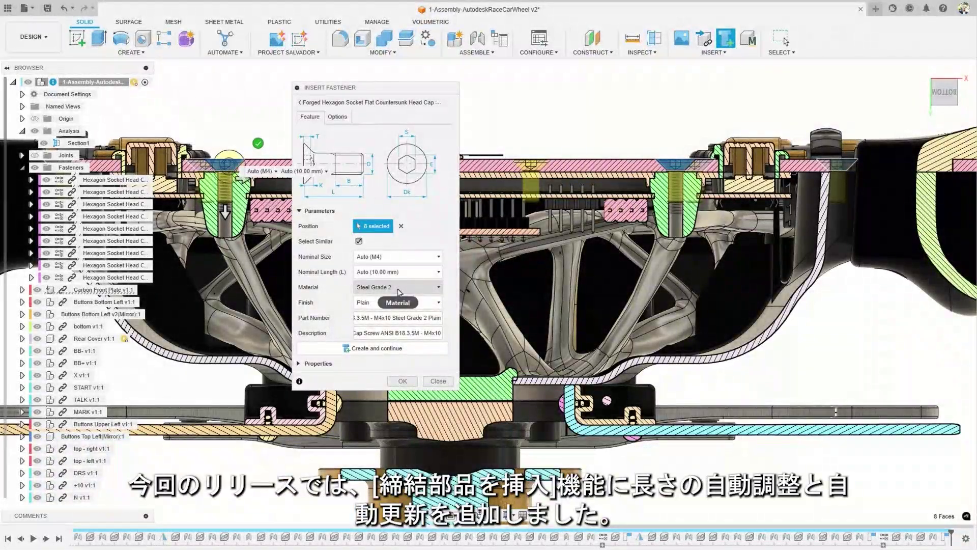
# - Insert the countersunk cap screws with thread clearance set to Diameter x 0.1
pyautogui.click(340, 117)
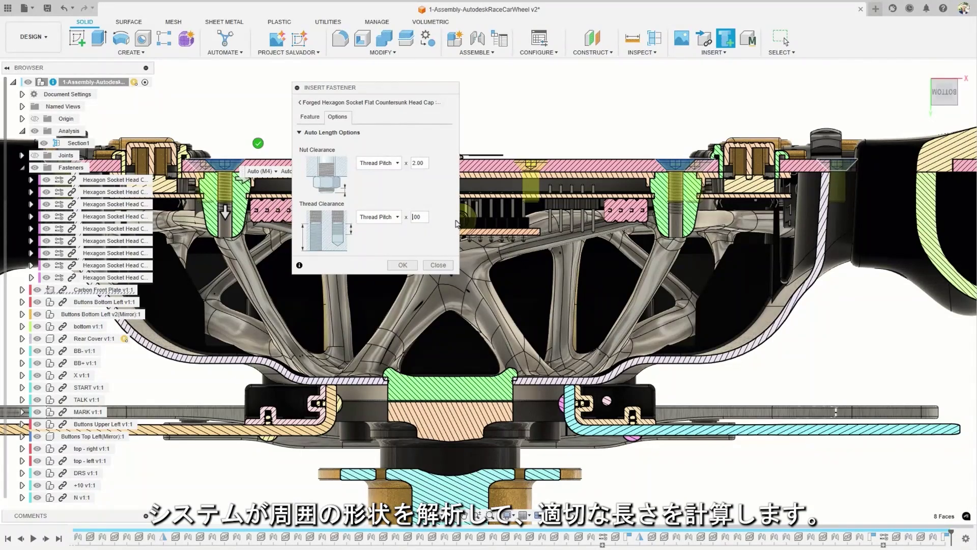
pyautogui.write('1')
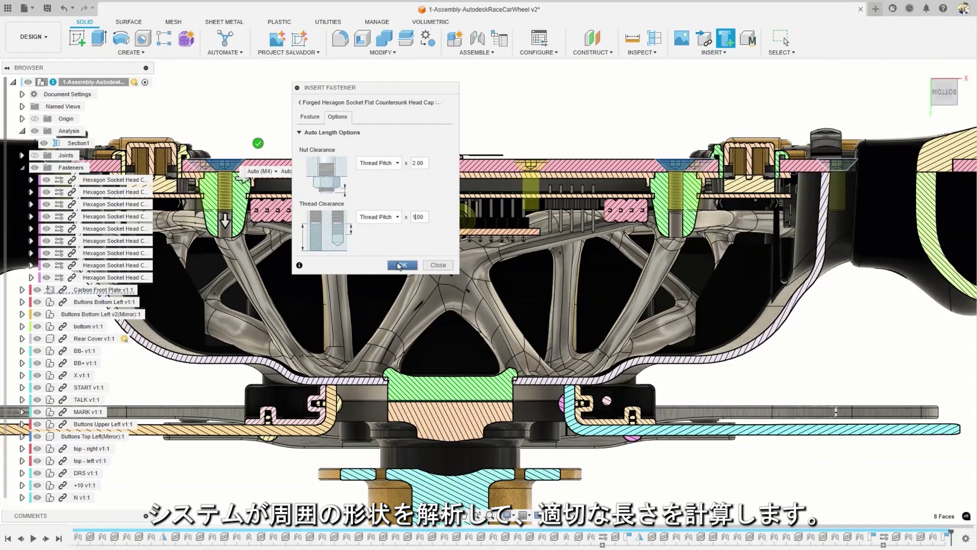
pyautogui.click(377, 217)
pyautogui.click(382, 239)
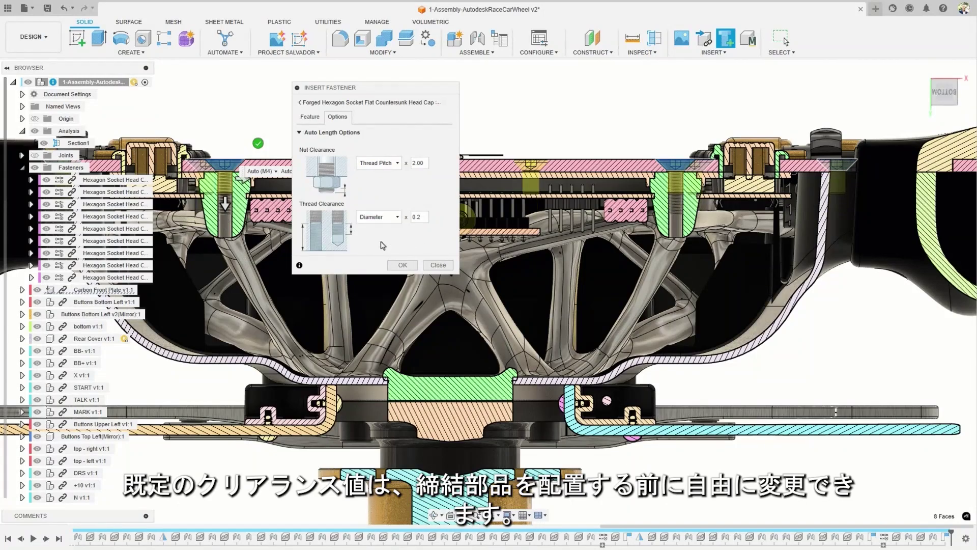
pyautogui.click(425, 218)
pyautogui.press('BackSpace')
pyautogui.write('1')
pyautogui.click(395, 264)
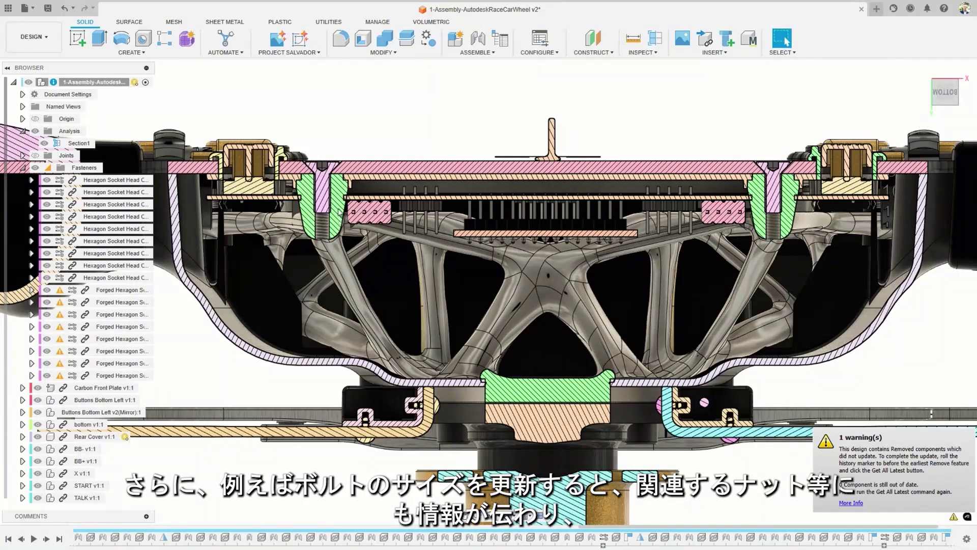
# - Apply Auto Update All Sizes to the Fasteners folder to clear the warnings
pyautogui.moveTo(55, 186)
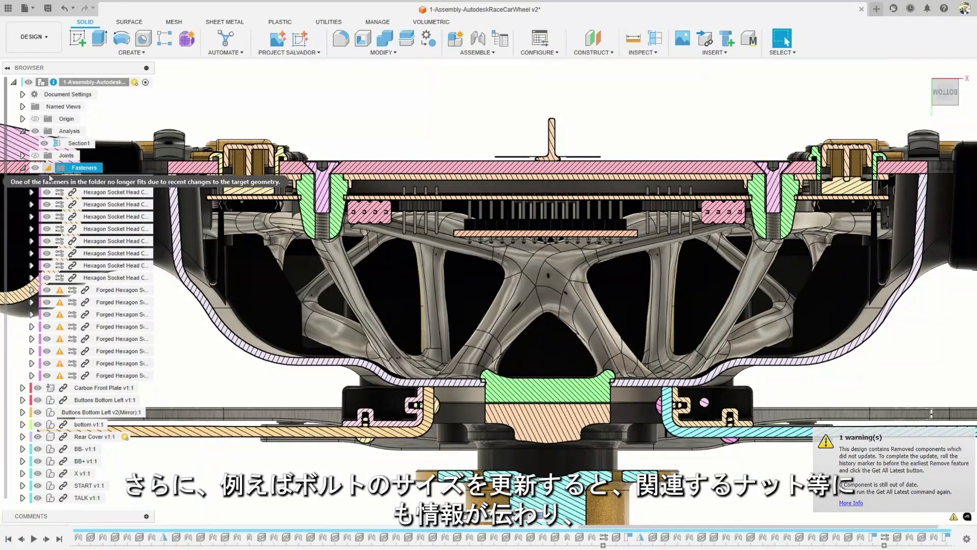
pyautogui.rightClick(110, 289)
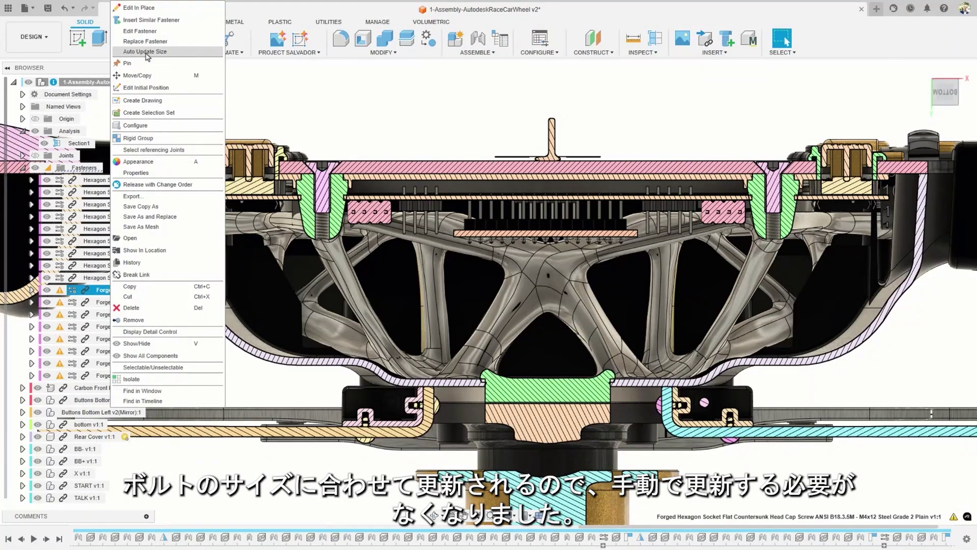
pyautogui.press('Escape')
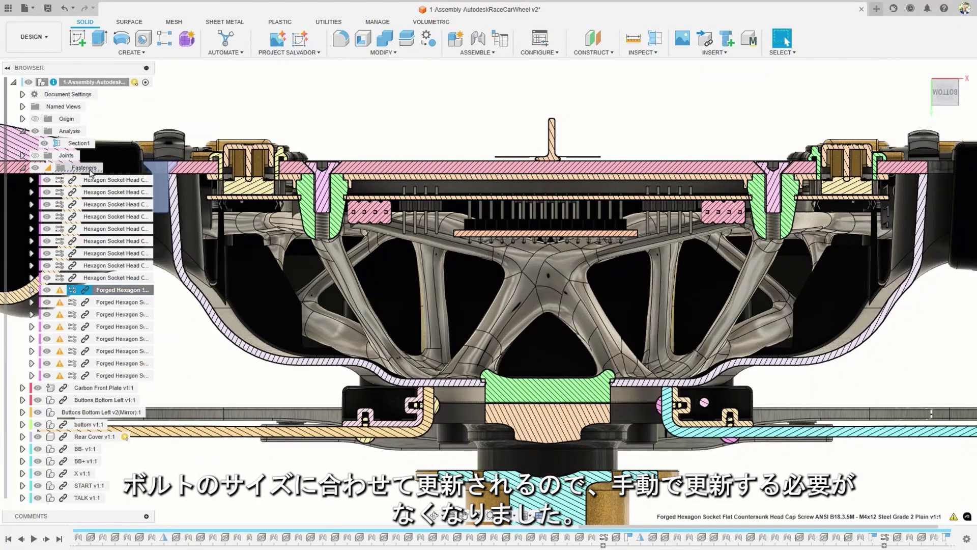
pyautogui.rightClick(90, 172)
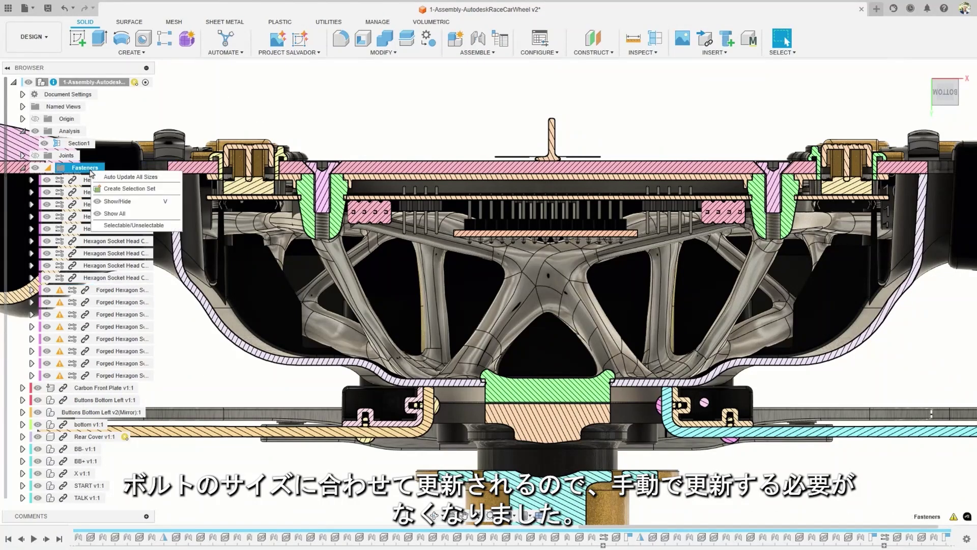
pyautogui.click(141, 178)
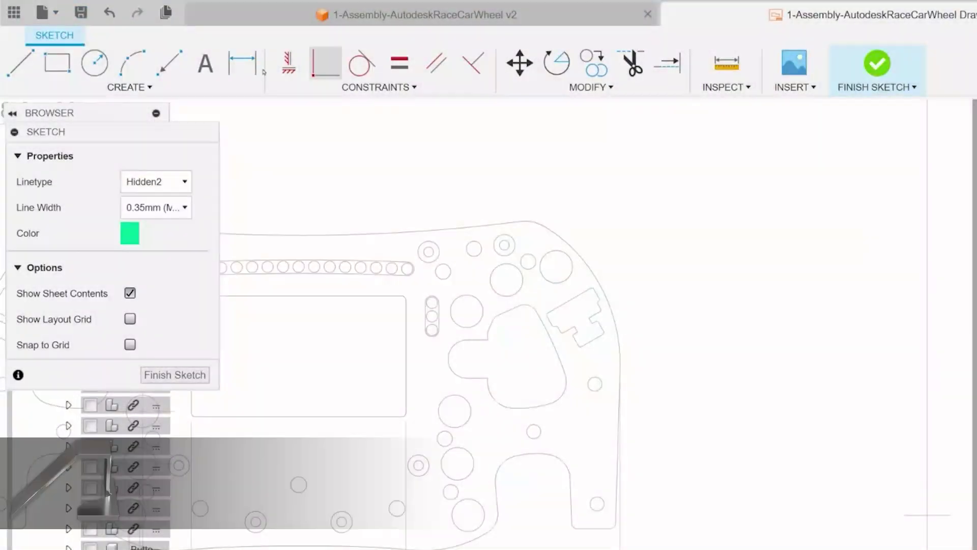
# - Draw circles around the five holes on the wheel plate
pyautogui.press('c')
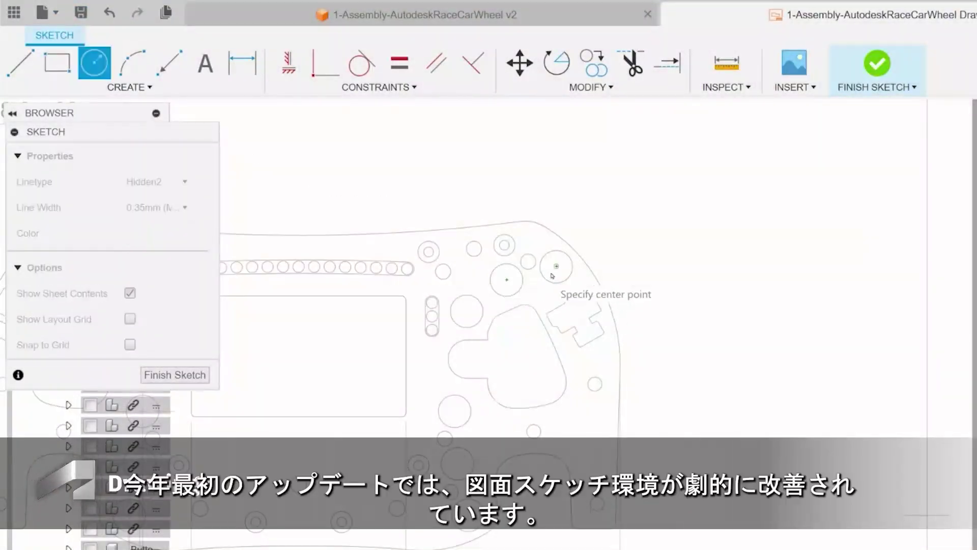
pyautogui.click(556, 266)
pyautogui.click(580, 279)
pyautogui.click(506, 279)
pyautogui.click(504, 305)
pyautogui.click(467, 311)
pyautogui.click(487, 324)
pyautogui.click(455, 410)
pyautogui.click(444, 438)
pyautogui.click(457, 458)
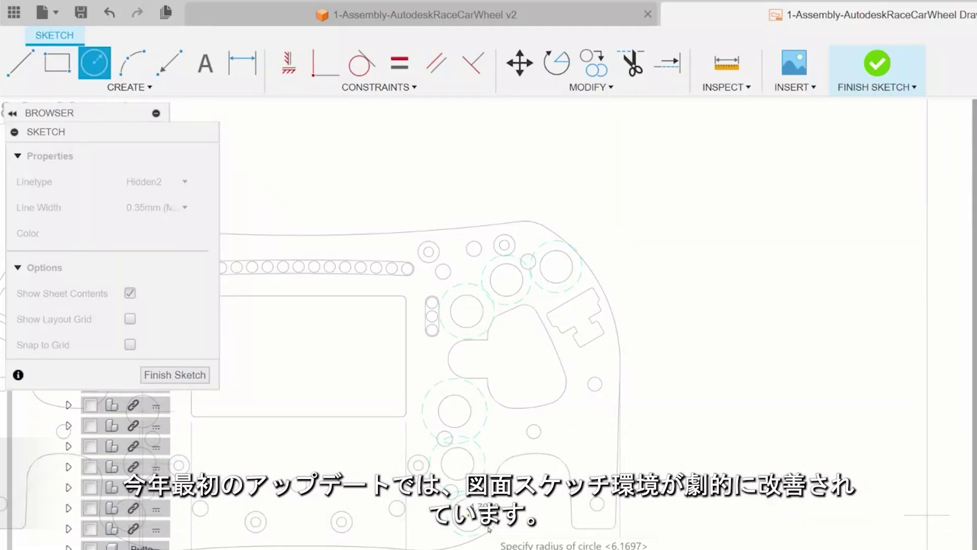
pyautogui.click(486, 501)
# - Make the first two circles equal and dimension the upper-right circle at 11.4492 diameter
pyautogui.click(399, 65)
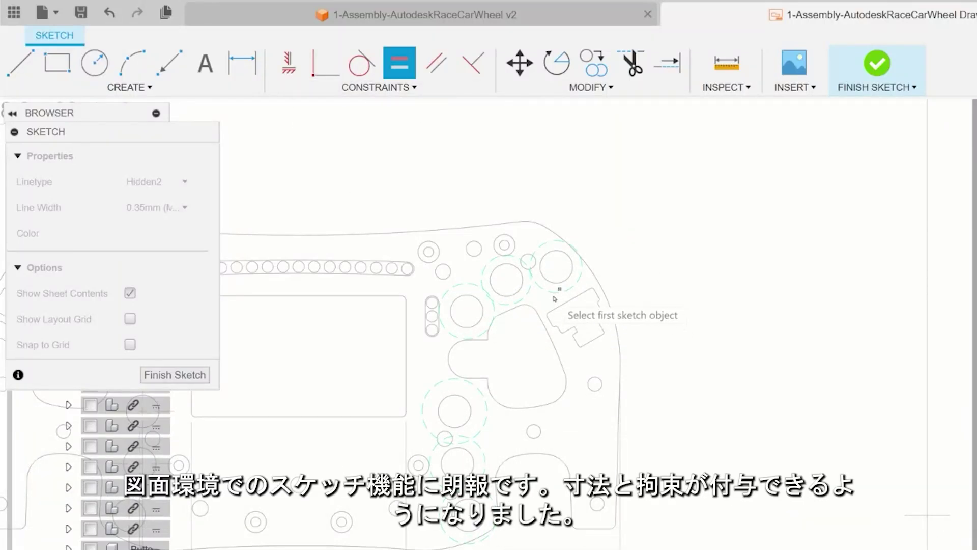
pyautogui.click(569, 286)
pyautogui.click(516, 304)
pyautogui.press('d')
pyautogui.click(575, 251)
pyautogui.click(617, 231)
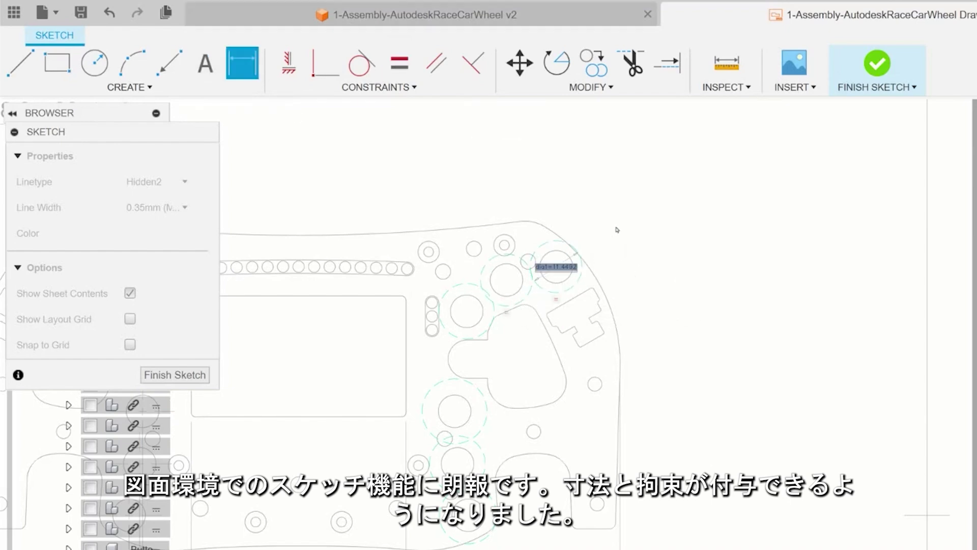
pyautogui.press('Return')
# - Constrain the third, fourth and lowest circles equal to the others
pyautogui.click(399, 64)
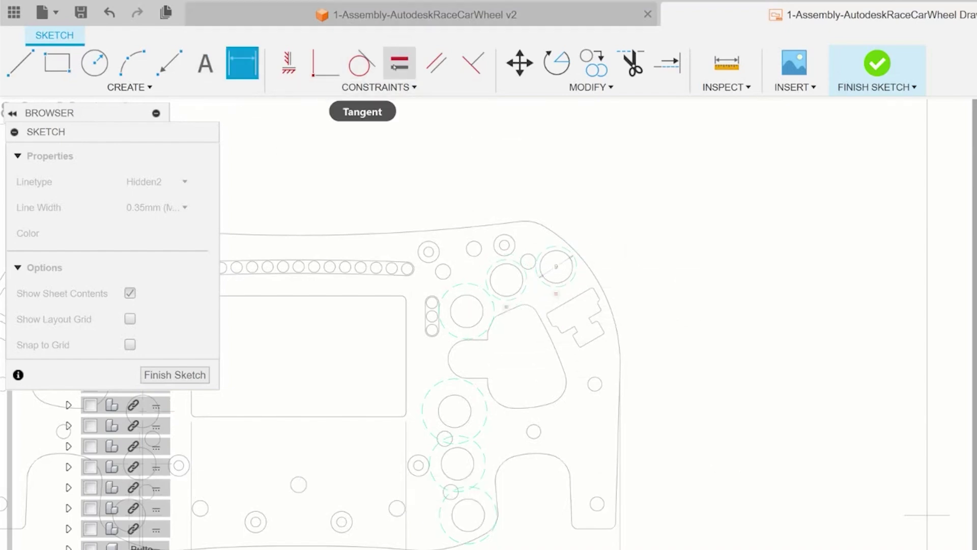
pyautogui.click(506, 299)
pyautogui.click(488, 327)
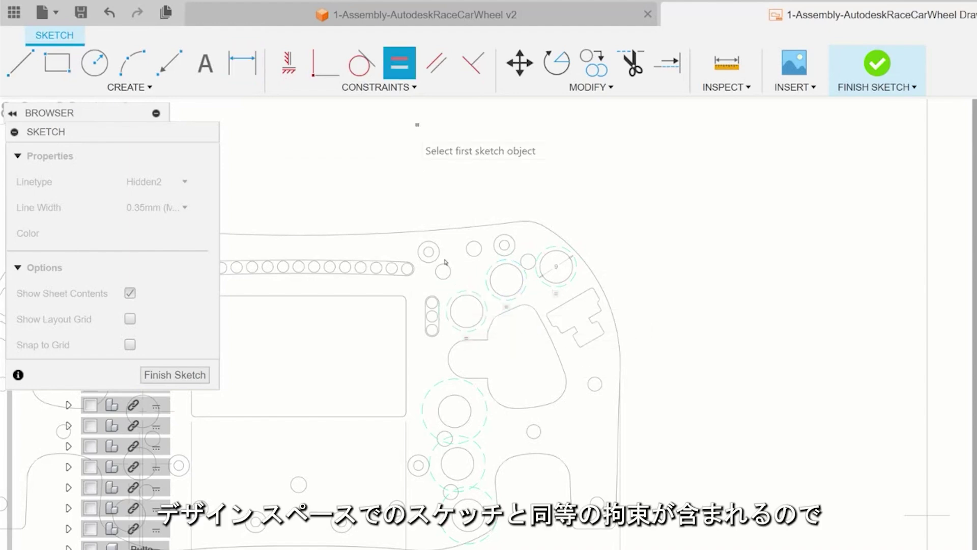
pyautogui.click(483, 329)
pyautogui.click(480, 395)
pyautogui.click(469, 425)
pyautogui.click(481, 471)
pyautogui.click(476, 476)
pyautogui.click(478, 468)
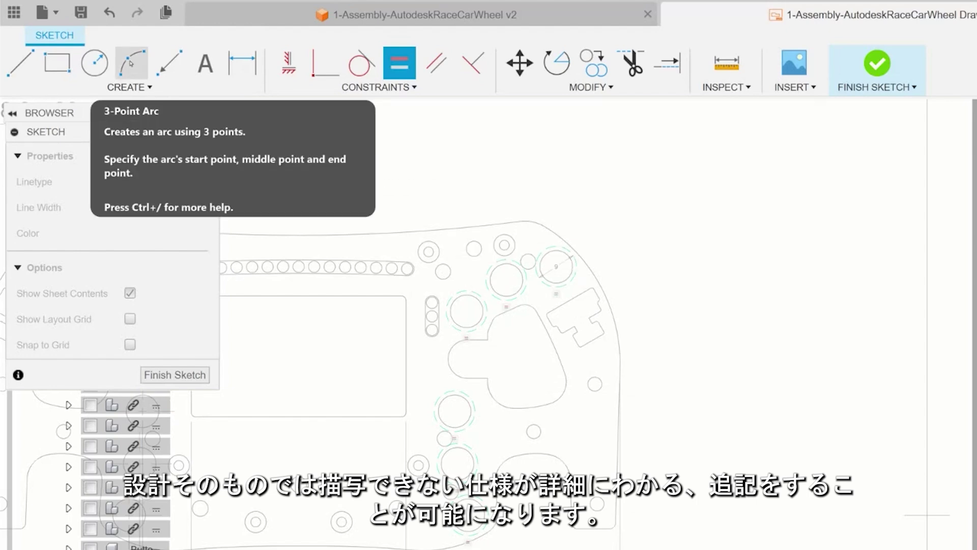
# - Draw three-point arcs connecting the circle centres
pyautogui.click(131, 63)
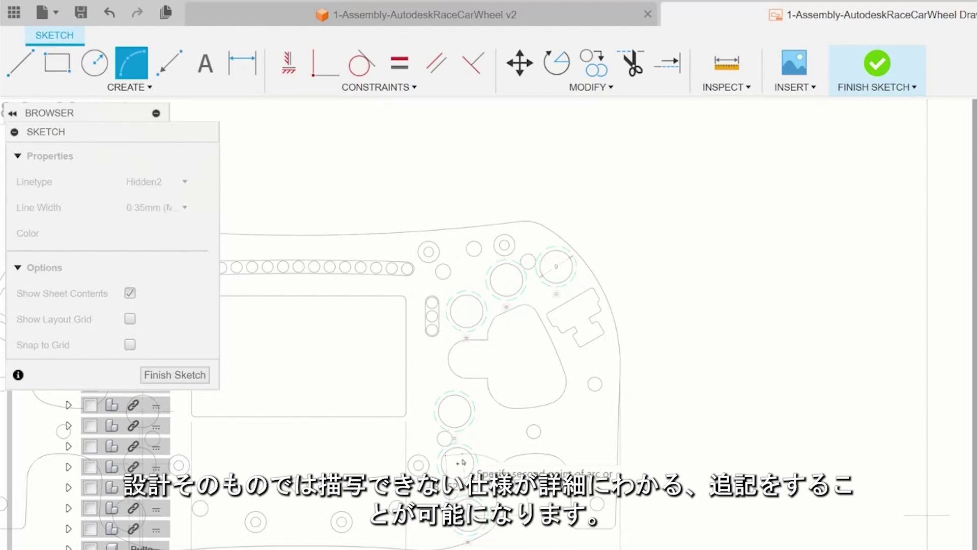
pyautogui.click(458, 463)
pyautogui.click(453, 406)
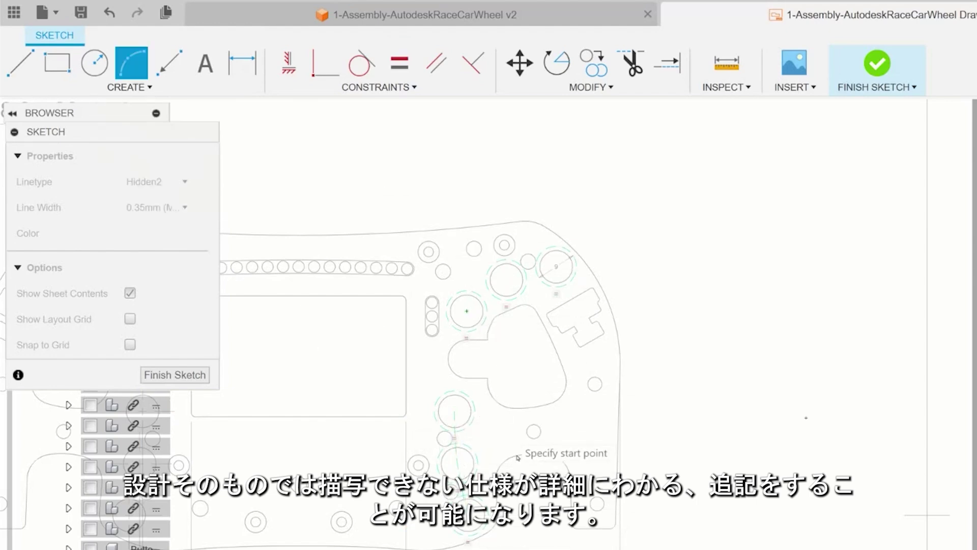
pyautogui.click(466, 310)
pyautogui.click(507, 279)
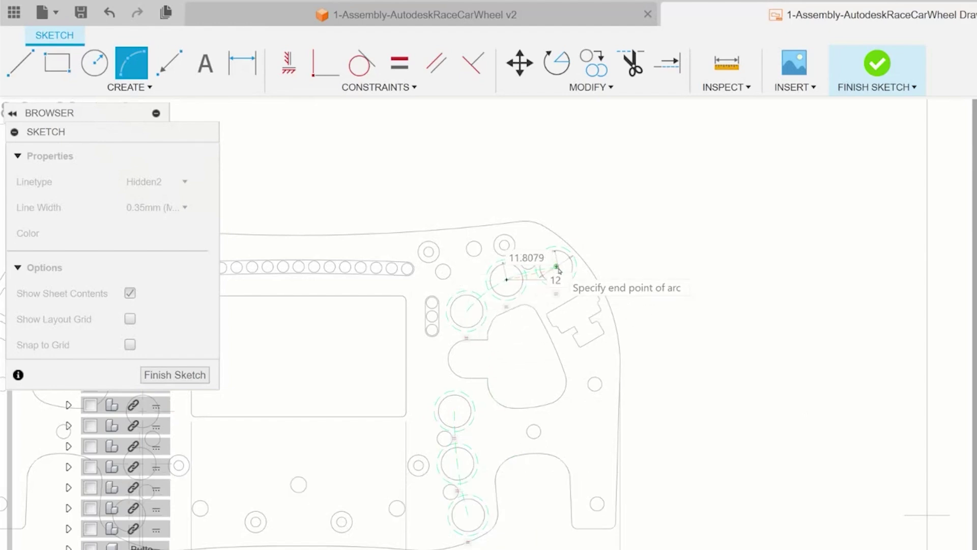
pyautogui.click(557, 266)
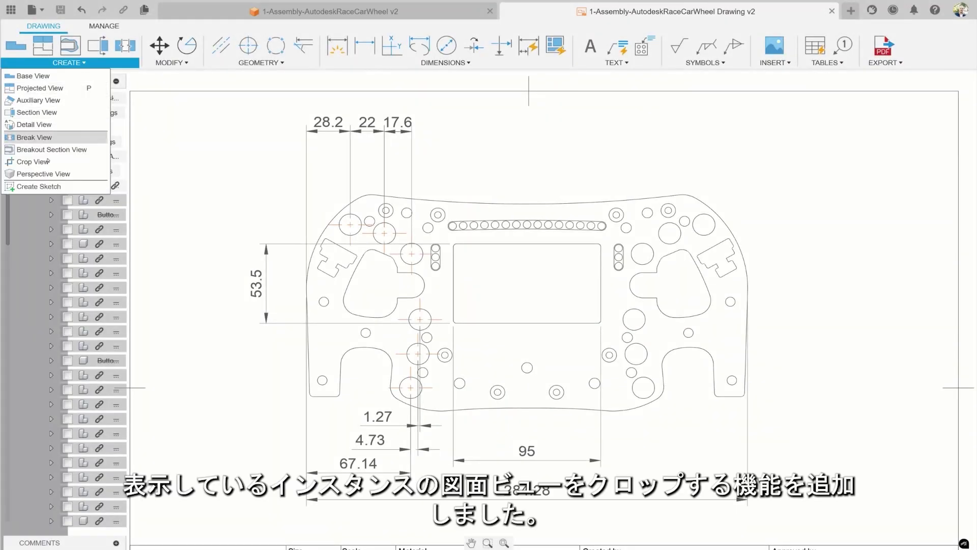
# - Crop the wheel drawing view with a rectangular crop window
pyautogui.click(47, 161)
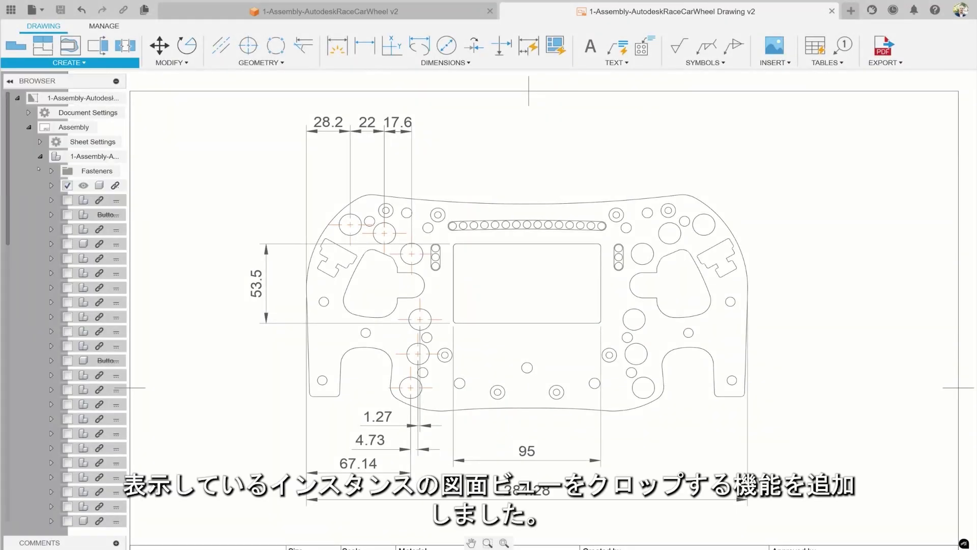
pyautogui.click(519, 189)
pyautogui.click(230, 103)
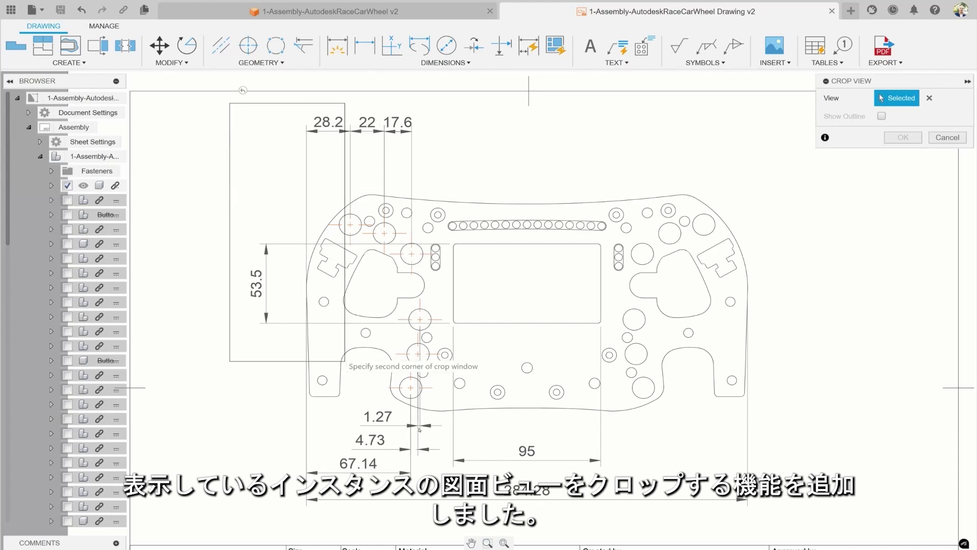
pyautogui.click(535, 531)
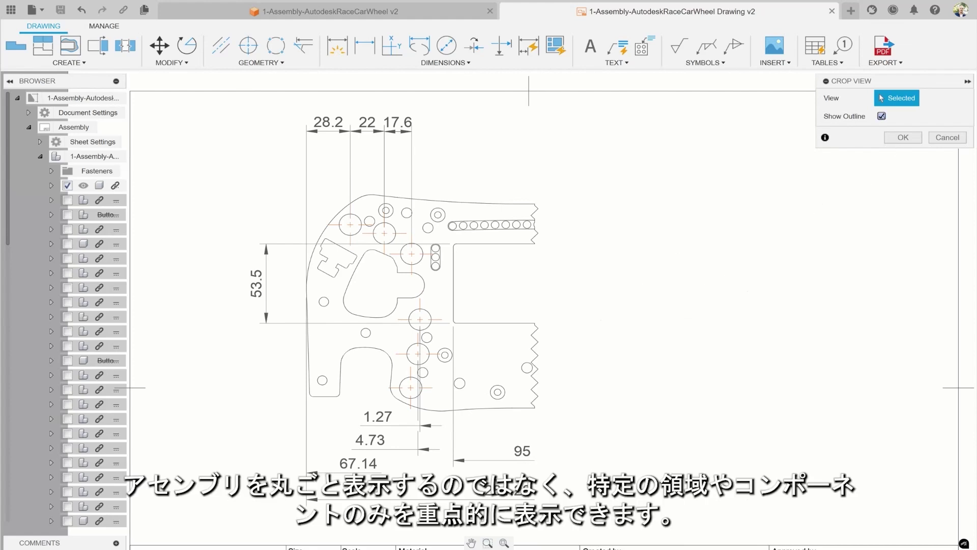
pyautogui.click(902, 138)
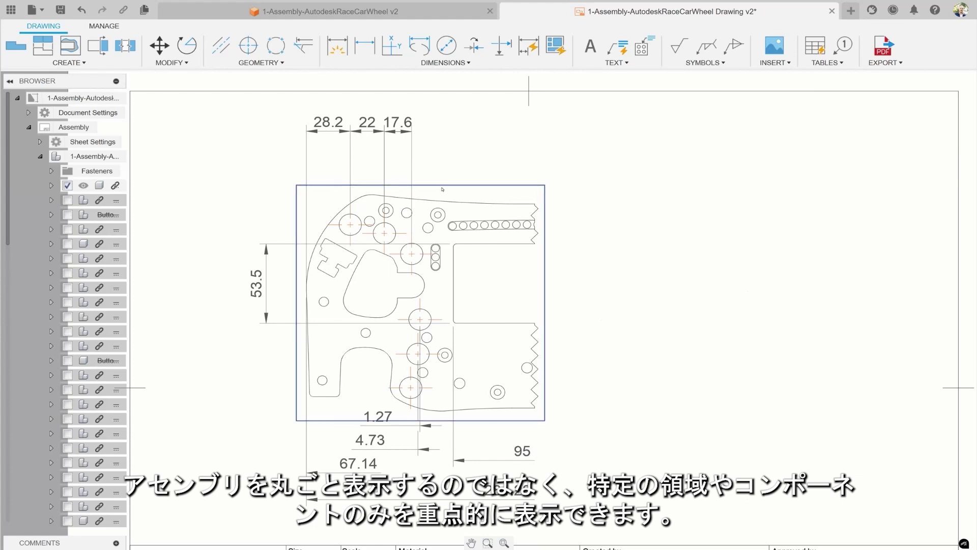
# - Pull the crop's right edge inward, then show and hide the crop outline
pyautogui.rightClick(442, 189)
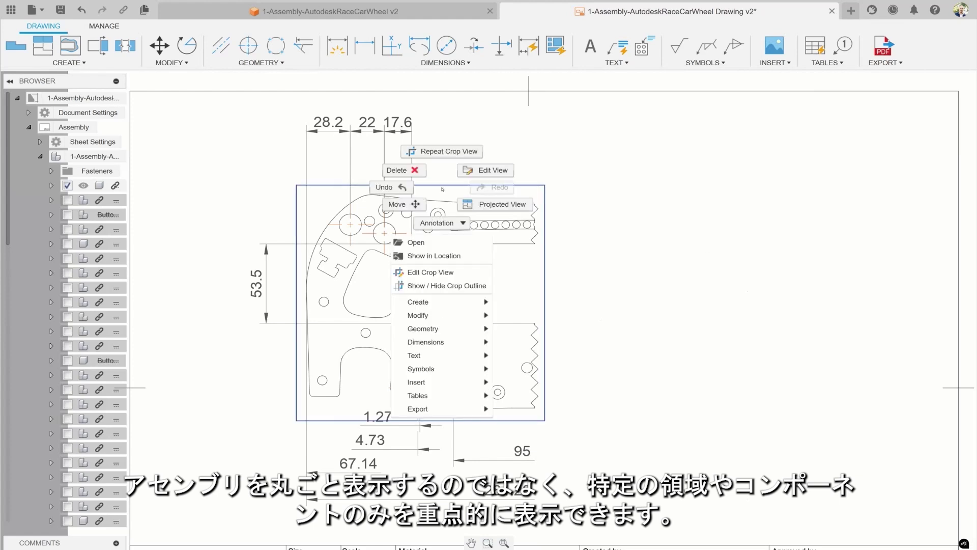
pyautogui.click(428, 272)
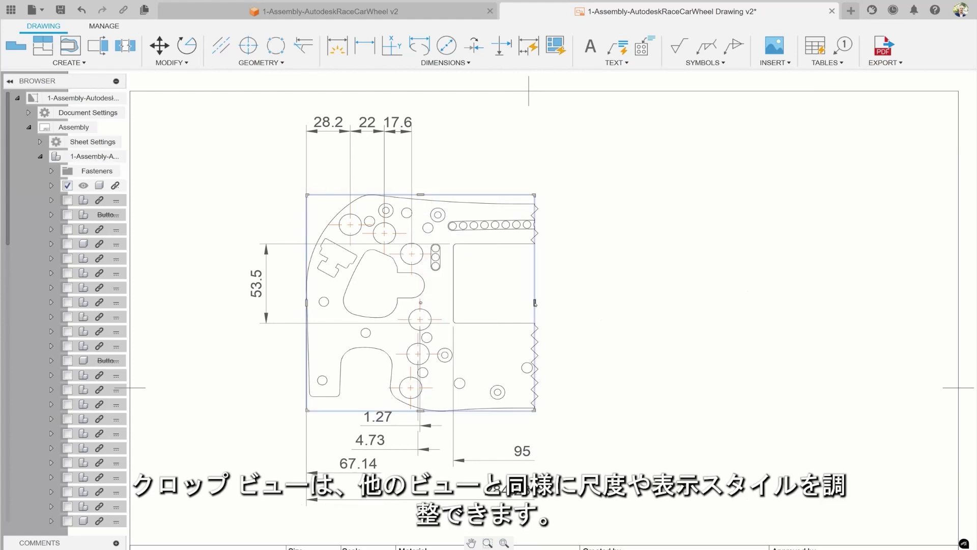
pyautogui.moveTo(535, 303); pyautogui.dragTo(493, 309)
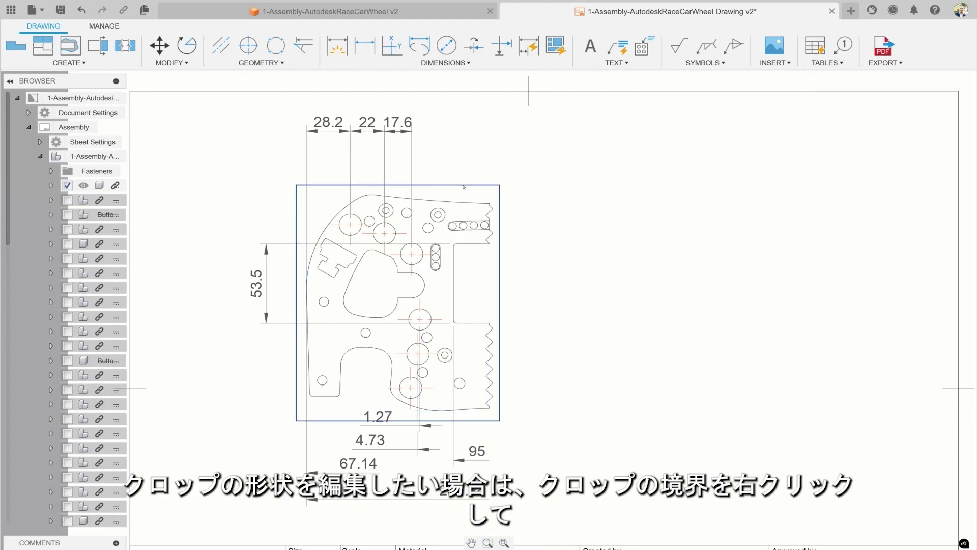
pyautogui.rightClick(463, 186)
pyautogui.click(459, 284)
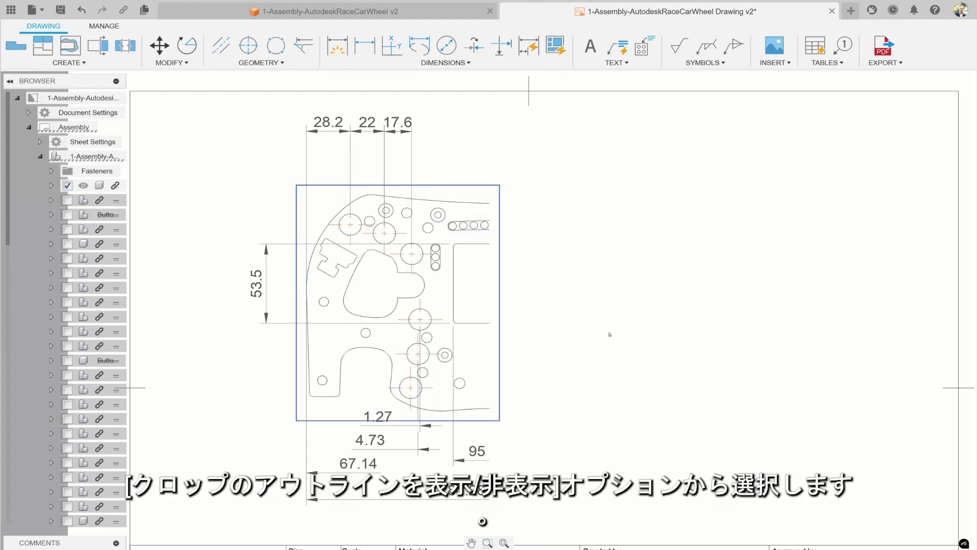
pyautogui.rightClick(460, 187)
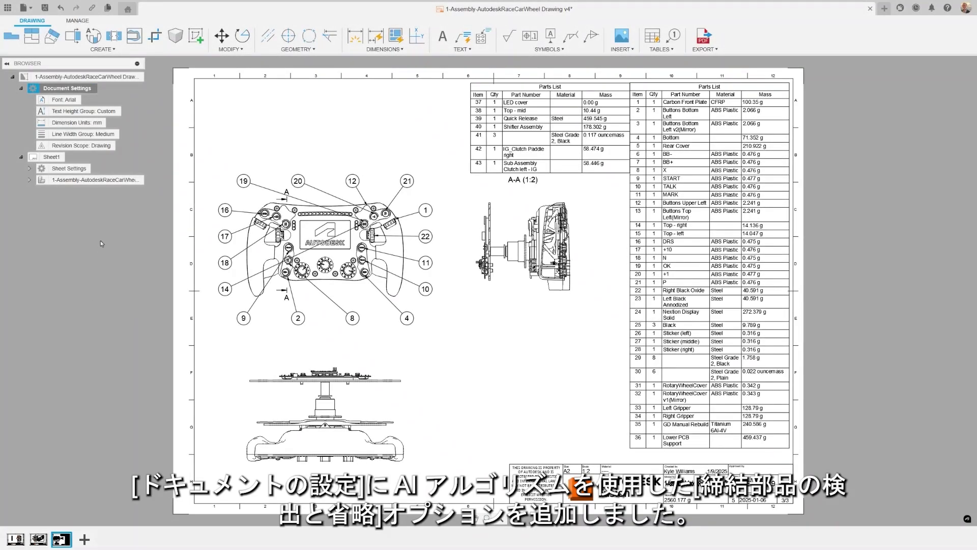
# - Check Detect and Omit Fasteners on the drawing's Global Options tab in Document Settings
pyautogui.click(104, 89)
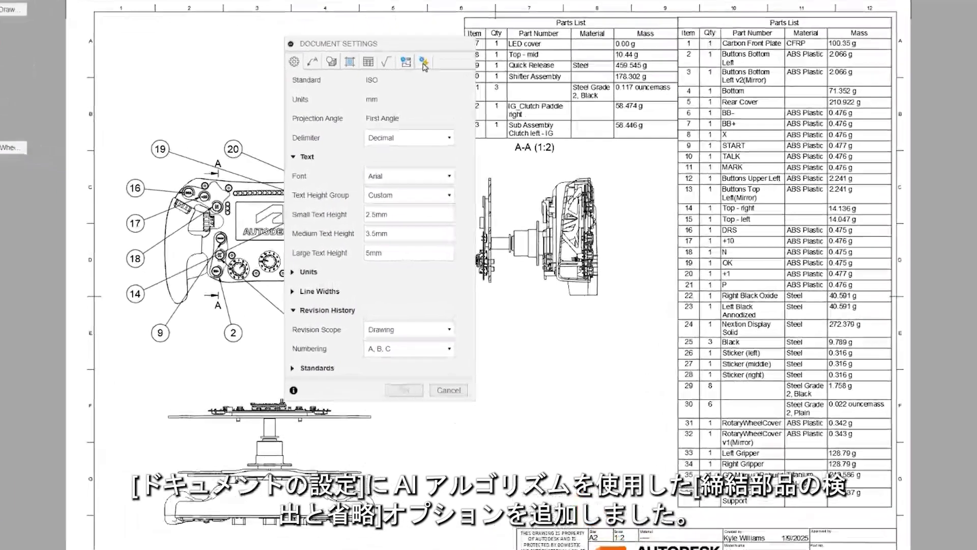
pyautogui.click(440, 116)
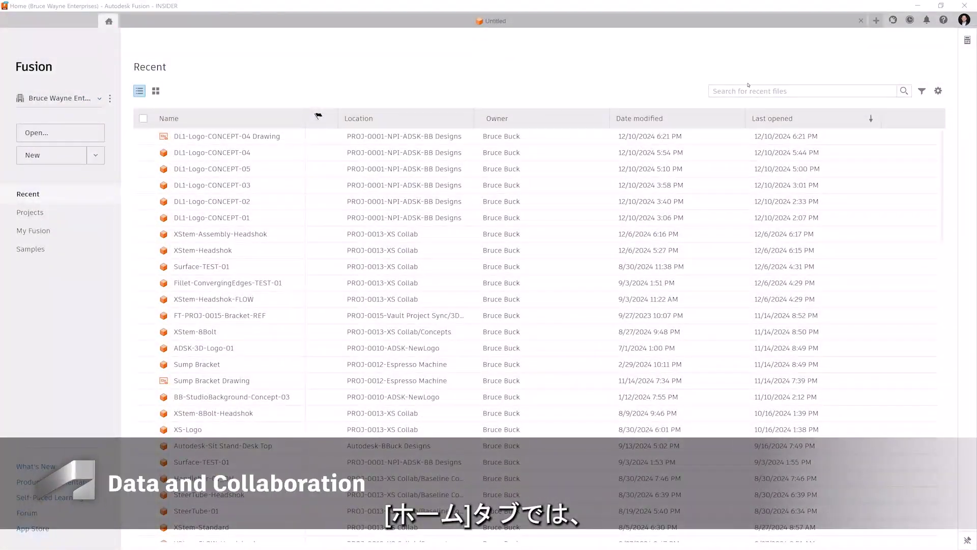
# - Search the recent files for 'bracket'
pyautogui.click(760, 91)
pyautogui.write('bracket')
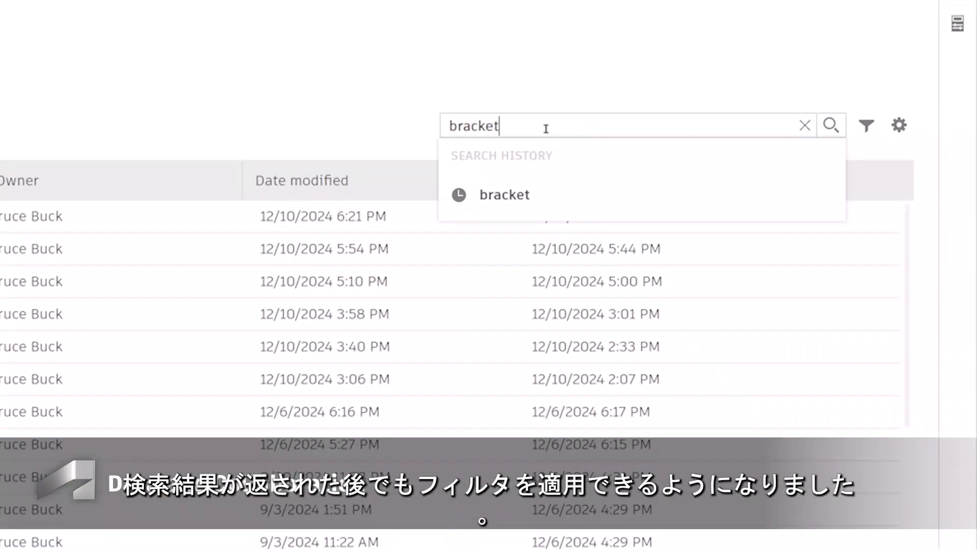
pyautogui.press('Return')
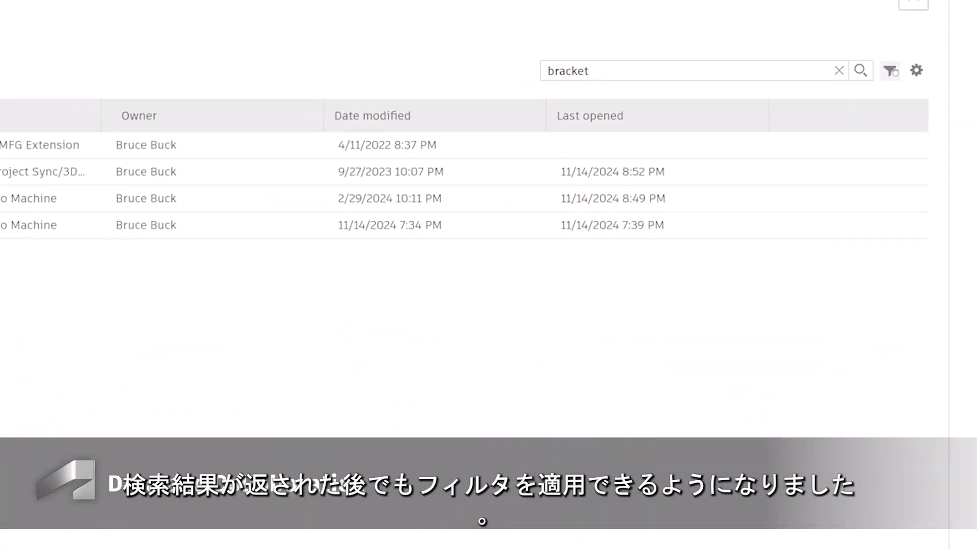
# - Try the Fusion Drawing and Milestone filters on the results, then clear all filters
pyautogui.click(866, 125)
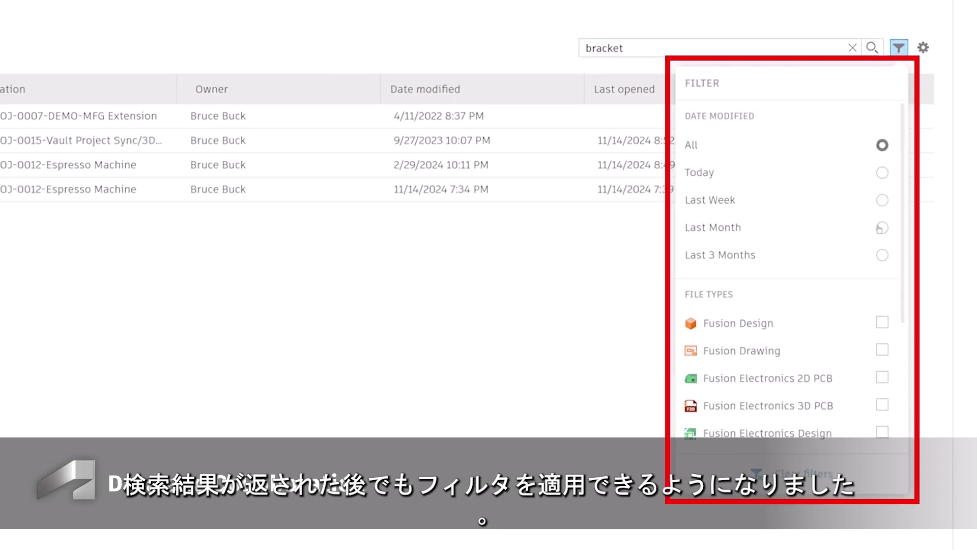
pyautogui.scroll(-4, 879, 336)
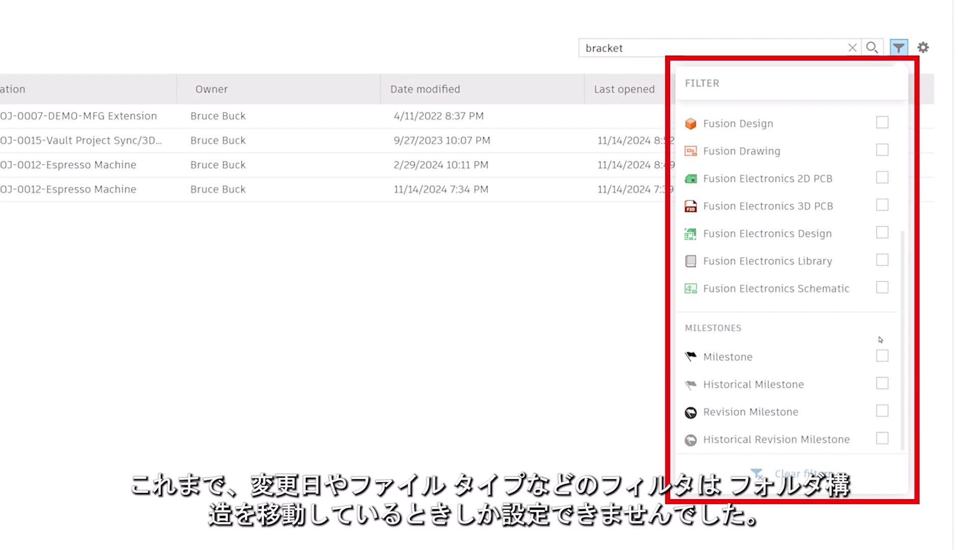
pyautogui.click(881, 150)
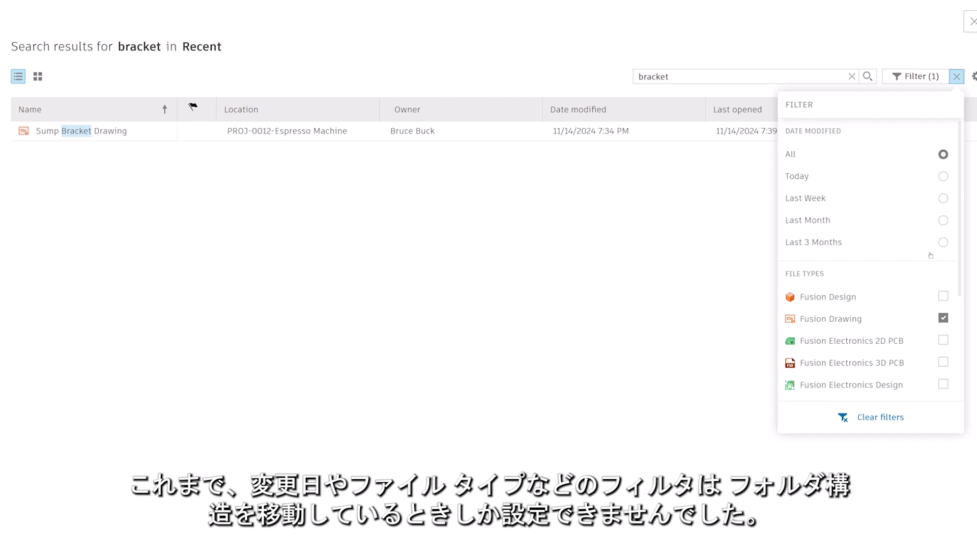
pyautogui.scroll(-3, 930, 255)
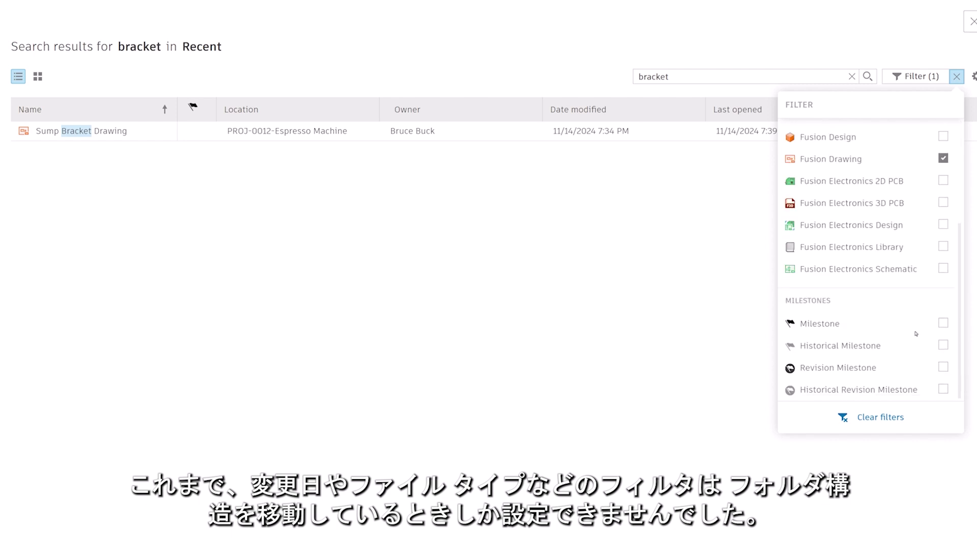
pyautogui.click(943, 324)
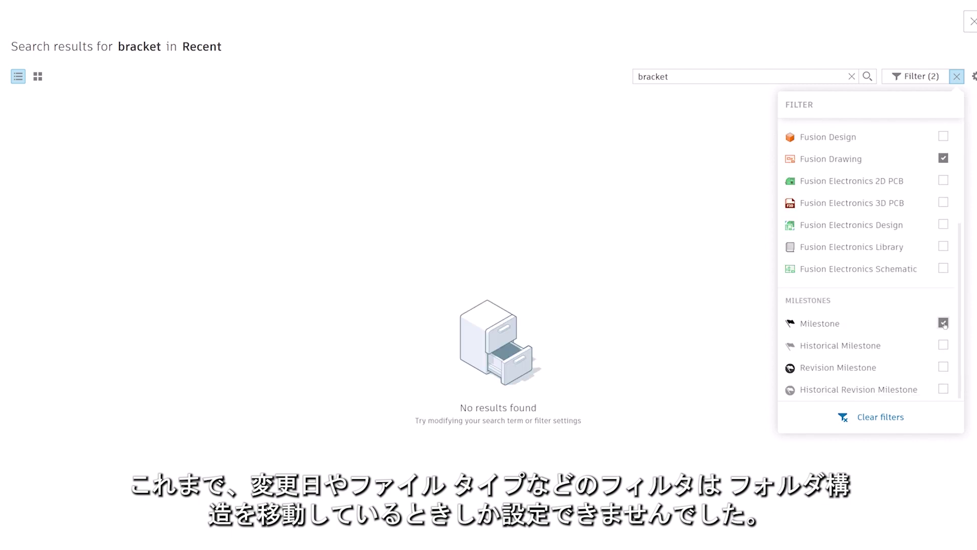
pyautogui.click(943, 324)
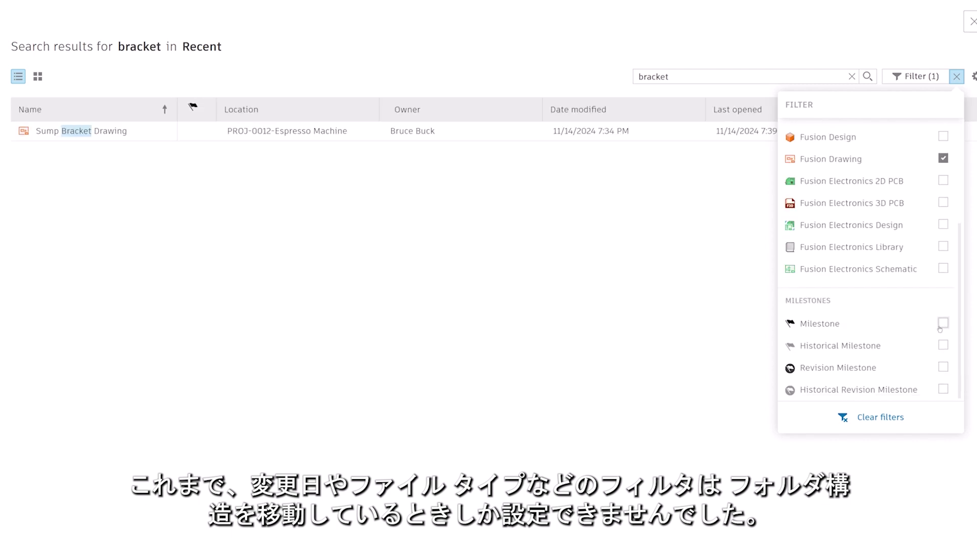
pyautogui.click(886, 417)
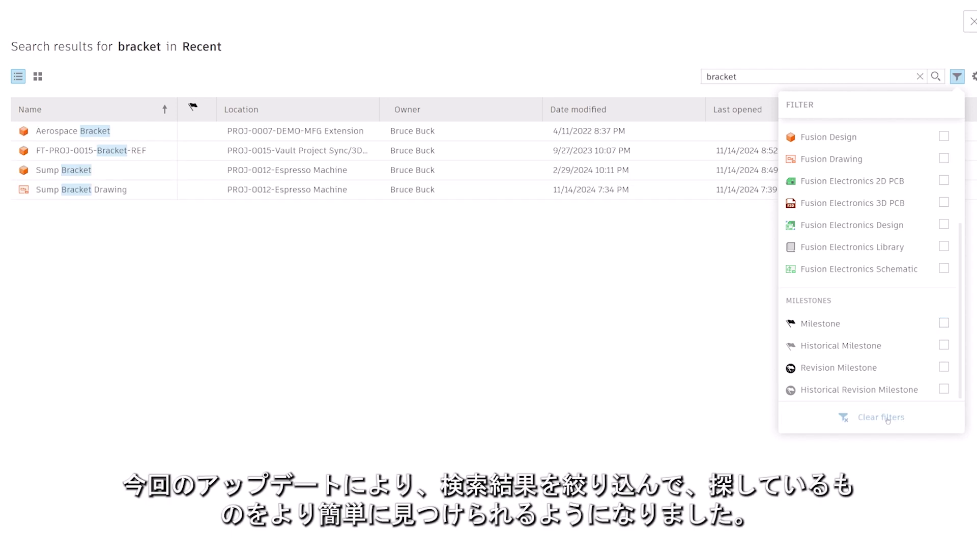
pyautogui.click(725, 393)
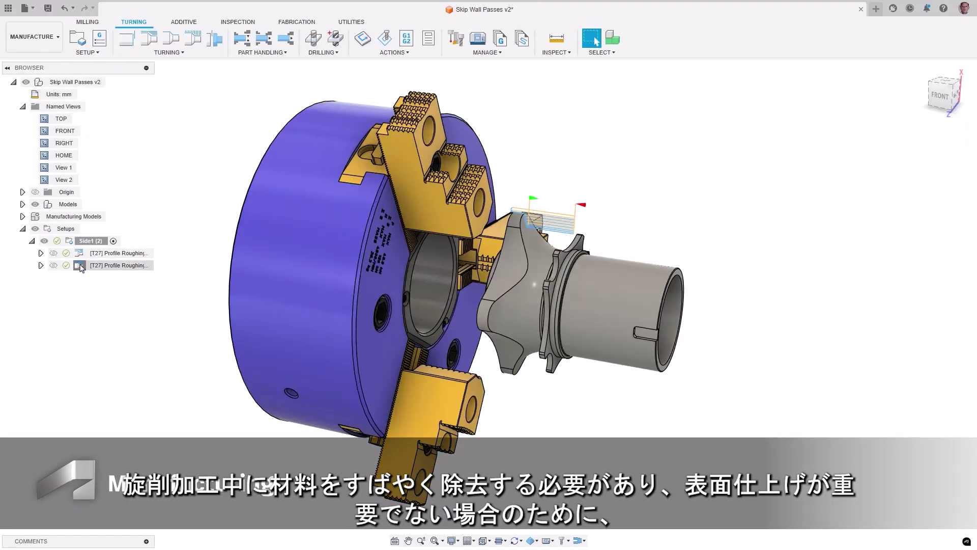
# - Enable Skip Wall Pass on the second Profile Roughing operation and regenerate its toolpath
pyautogui.click(81, 265)
pyautogui.doubleClick(45, 180)
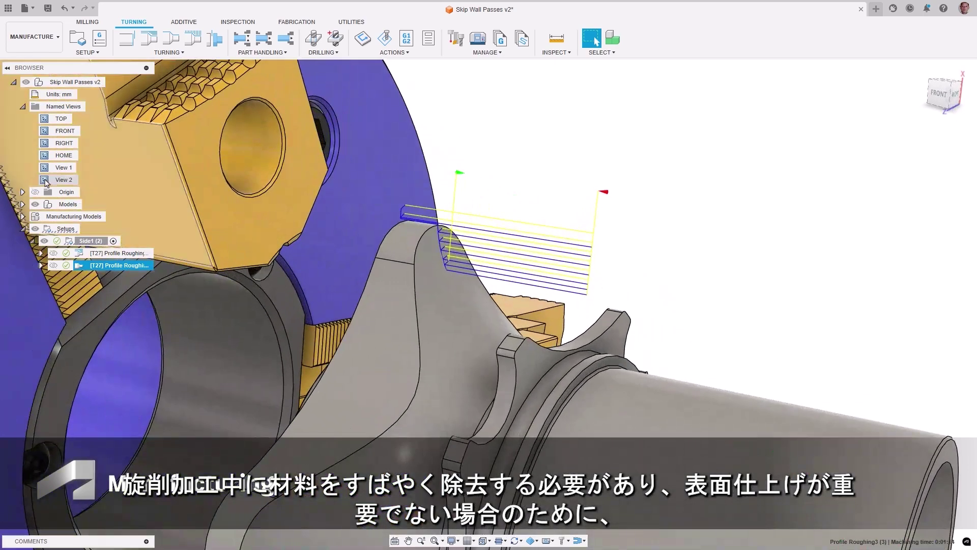
pyautogui.click(80, 266)
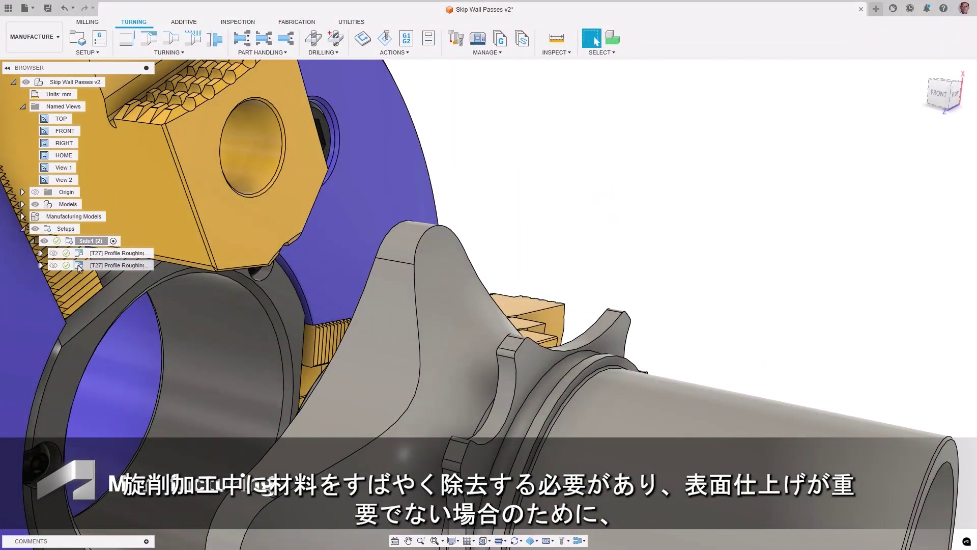
pyautogui.doubleClick(80, 265)
pyautogui.click(900, 143)
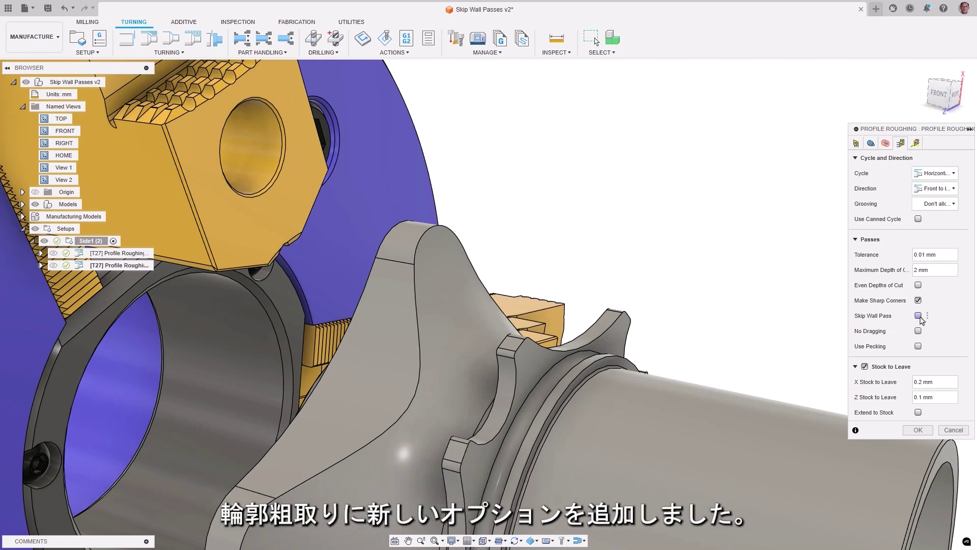
pyautogui.click(918, 316)
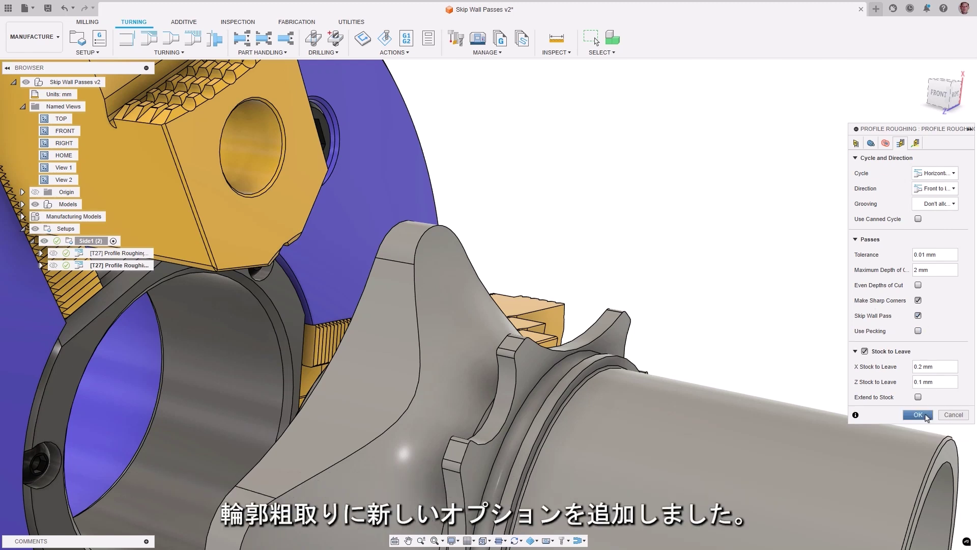
pyautogui.click(925, 415)
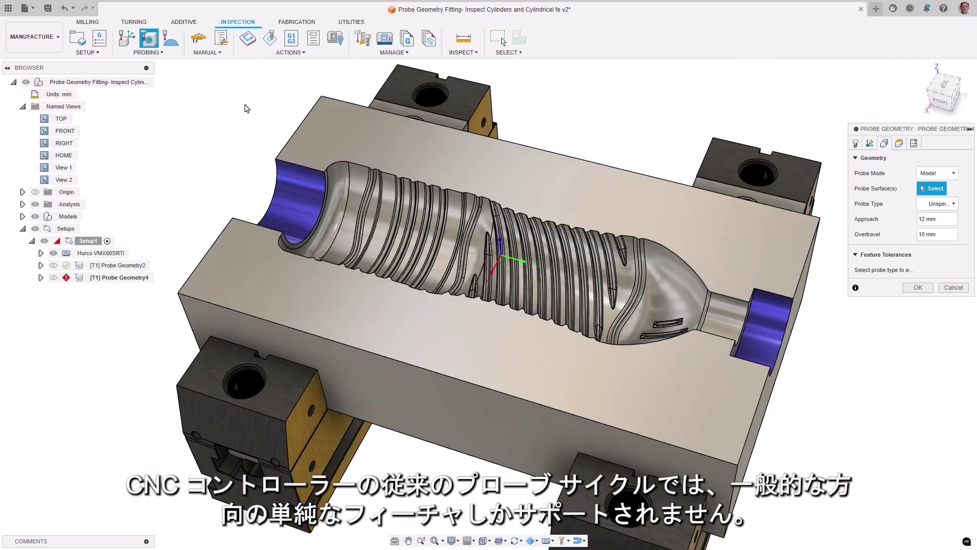
# - Select the left cylindrical bore face, zoom to it, and set the probe type to Cylindrical fitting
pyautogui.click(285, 201)
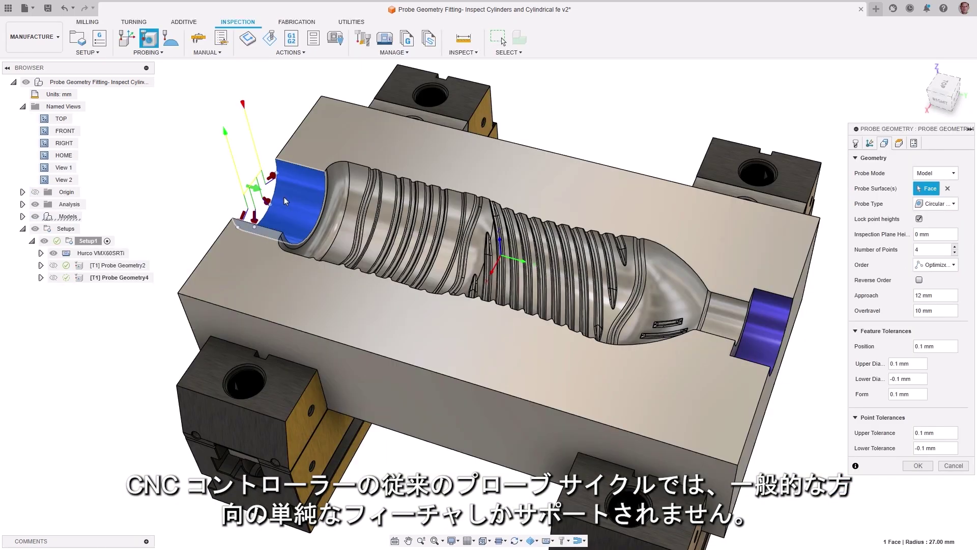
pyautogui.doubleClick(45, 181)
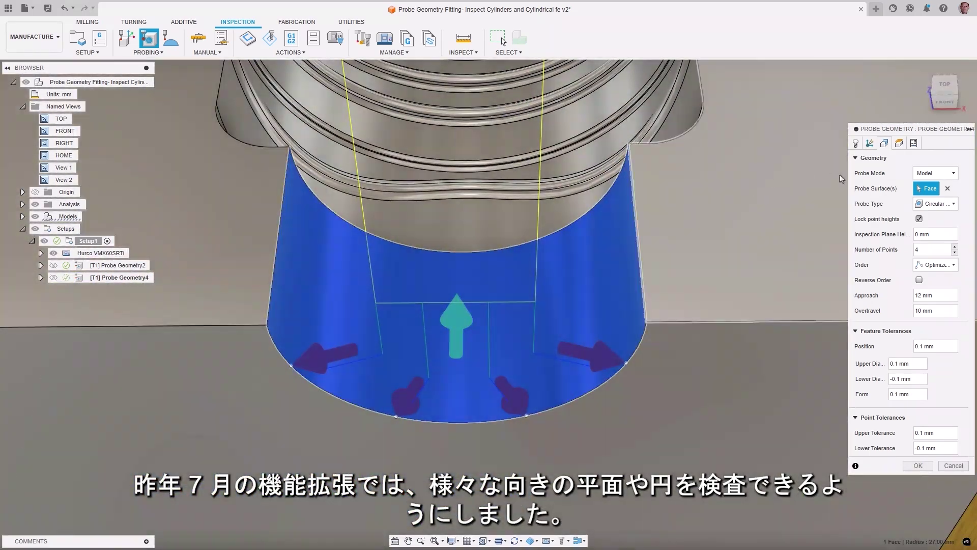
pyautogui.click(953, 204)
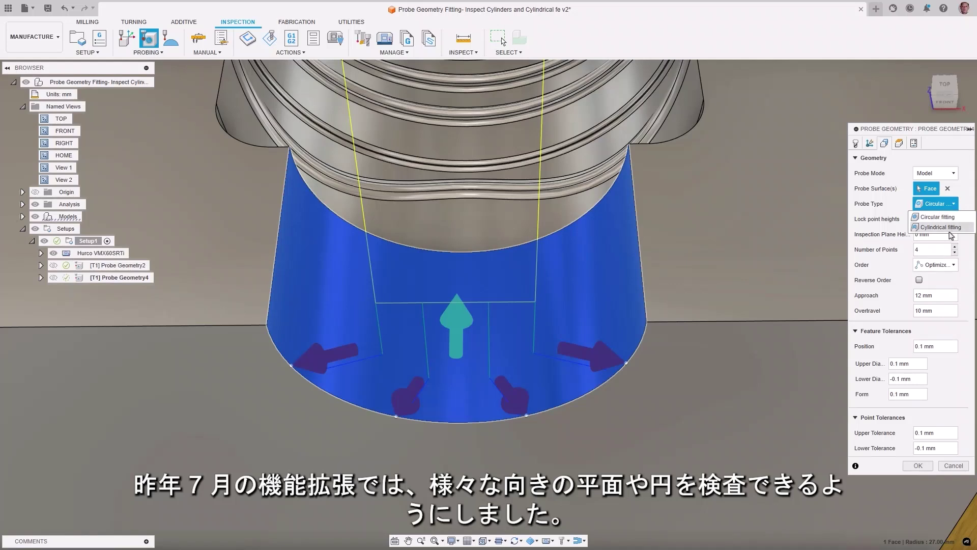
pyautogui.click(941, 227)
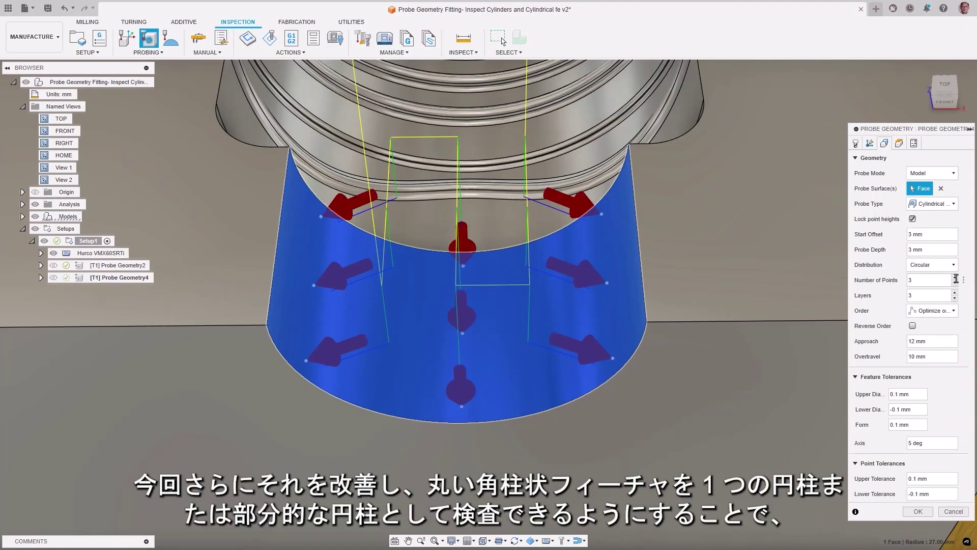
# - Adjust the probe points per layer, settling on 3
pyautogui.click(955, 276)
pyautogui.click(955, 276)
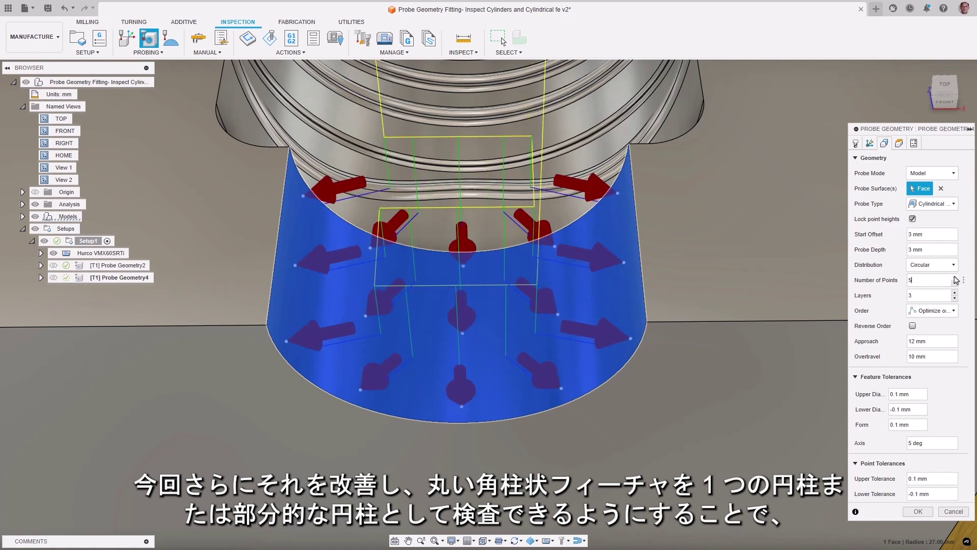
pyautogui.click(955, 276)
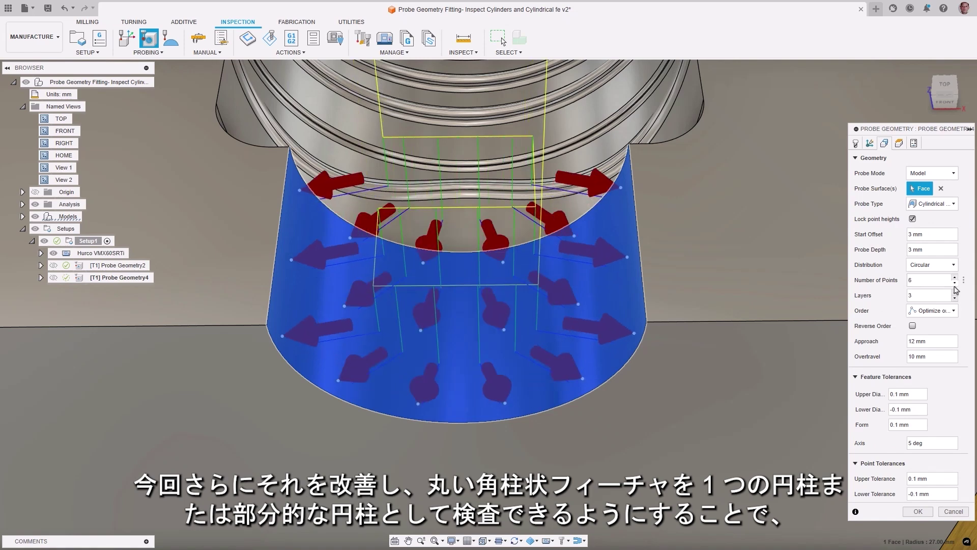
pyautogui.click(954, 283)
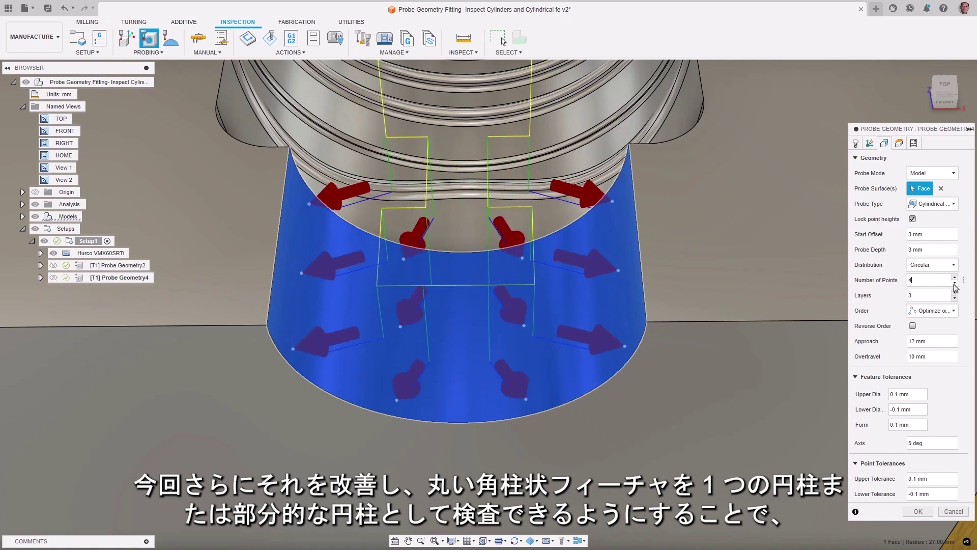
pyautogui.click(955, 284)
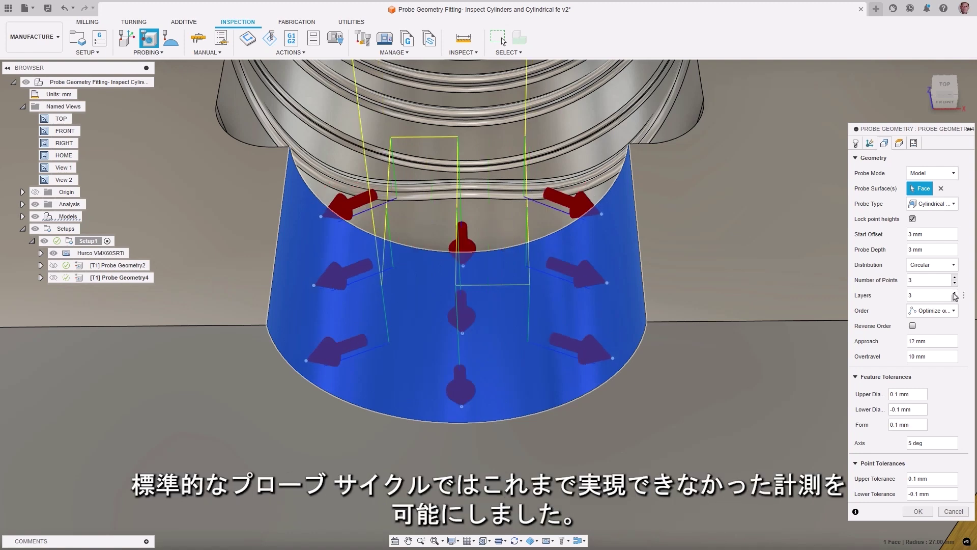
# - Reduce the number of probe layers from 6 to 3
pyautogui.click(954, 293)
pyautogui.click(955, 293)
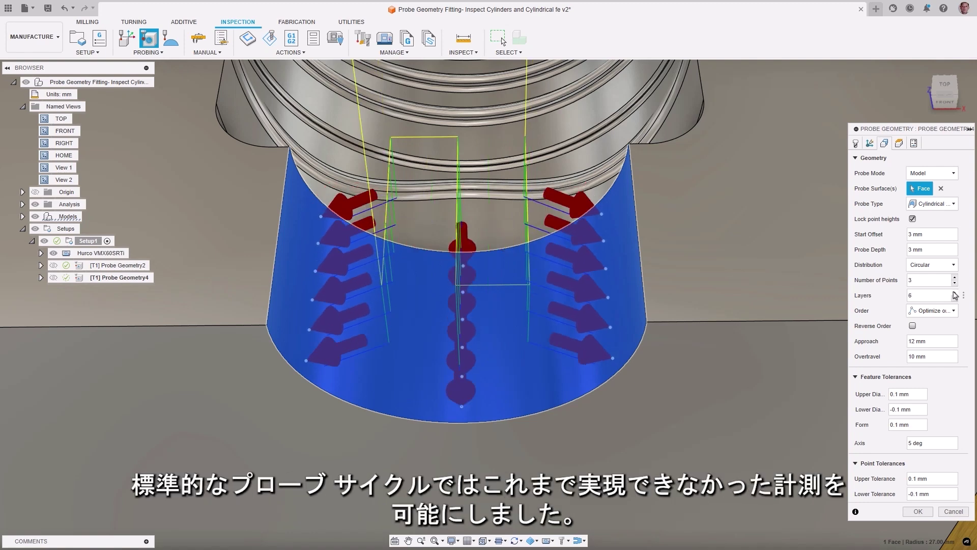
pyautogui.click(955, 299)
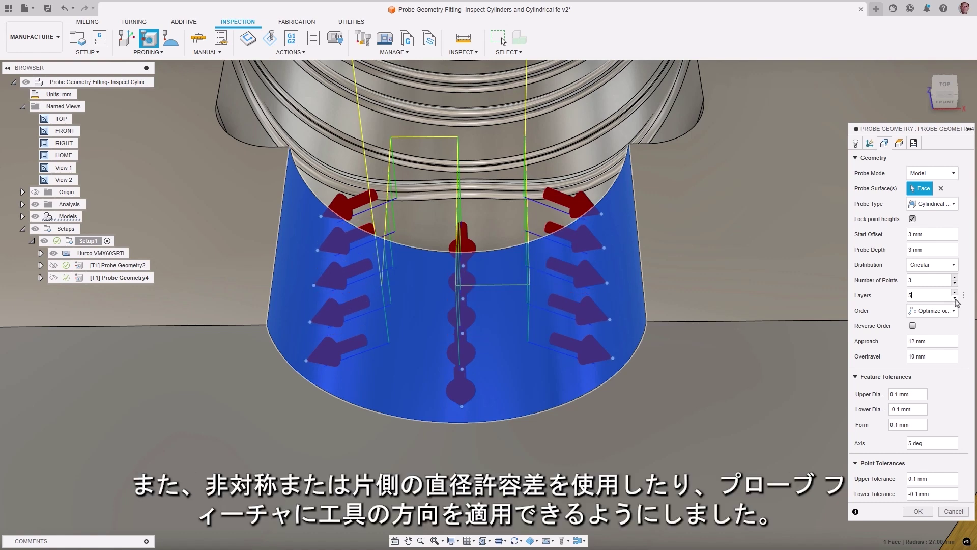
pyautogui.click(954, 299)
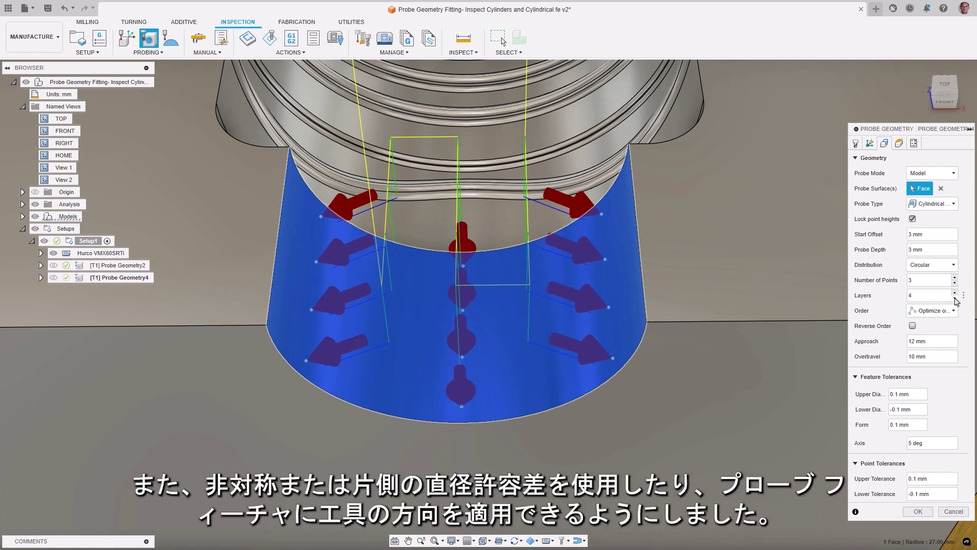
pyautogui.click(954, 299)
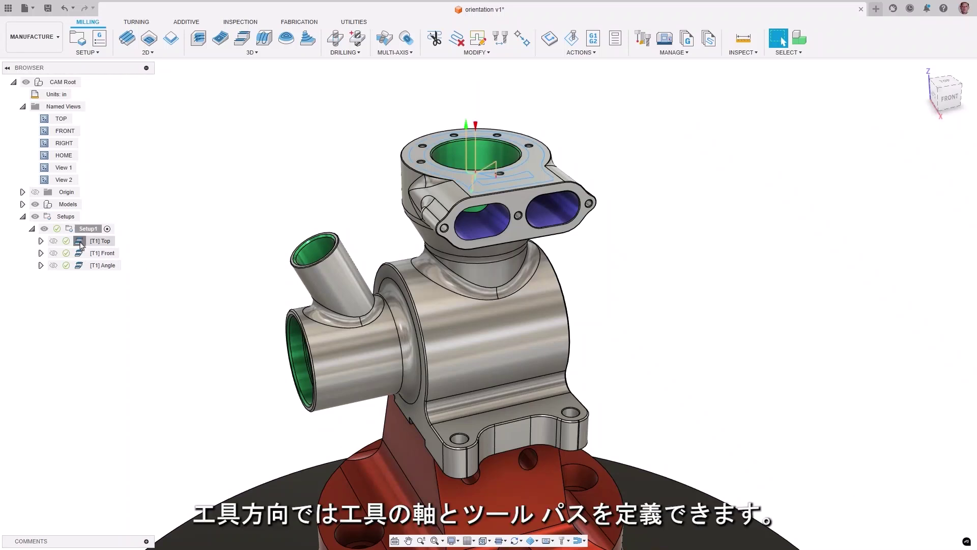
# - Display the Top, Front and Angle toolpaths with their tool axes
pyautogui.click(96, 241)
pyautogui.click(82, 253)
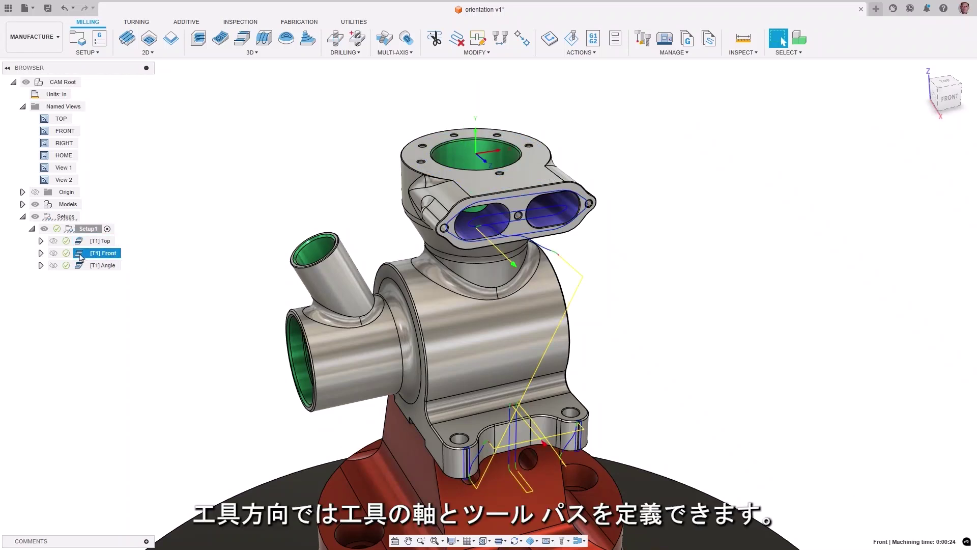
pyautogui.click(81, 265)
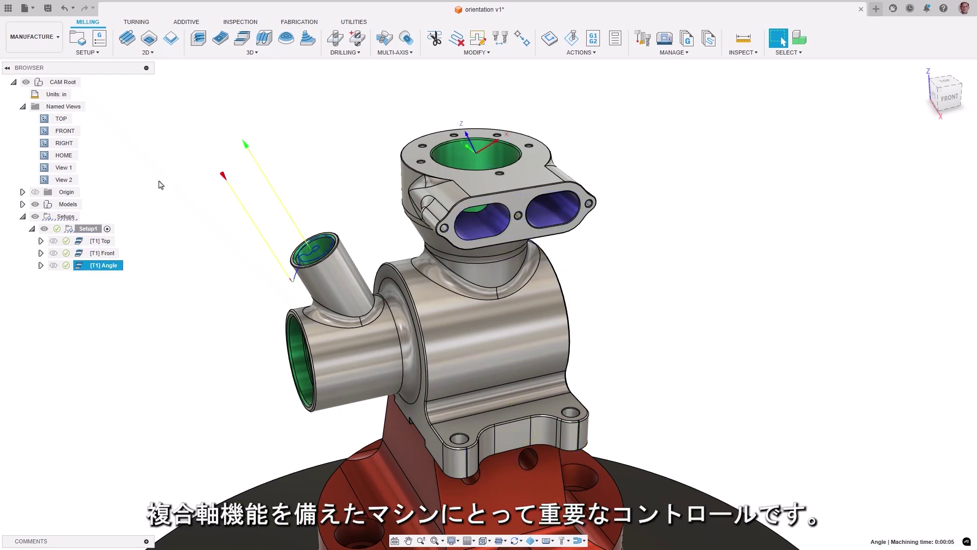
# - Start a 2D Contour toolpath with custom tool orientation defined by a coordinate system
pyautogui.click(150, 54)
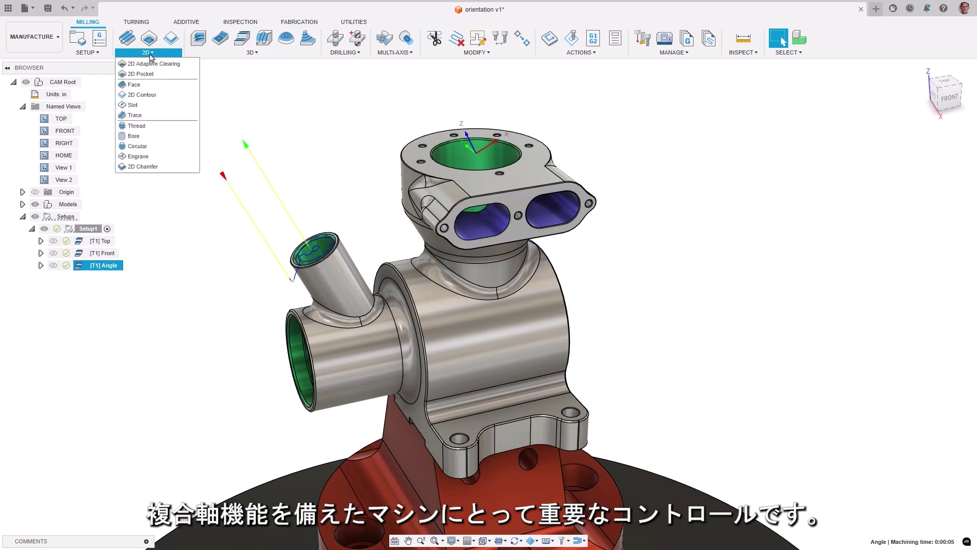
pyautogui.click(142, 95)
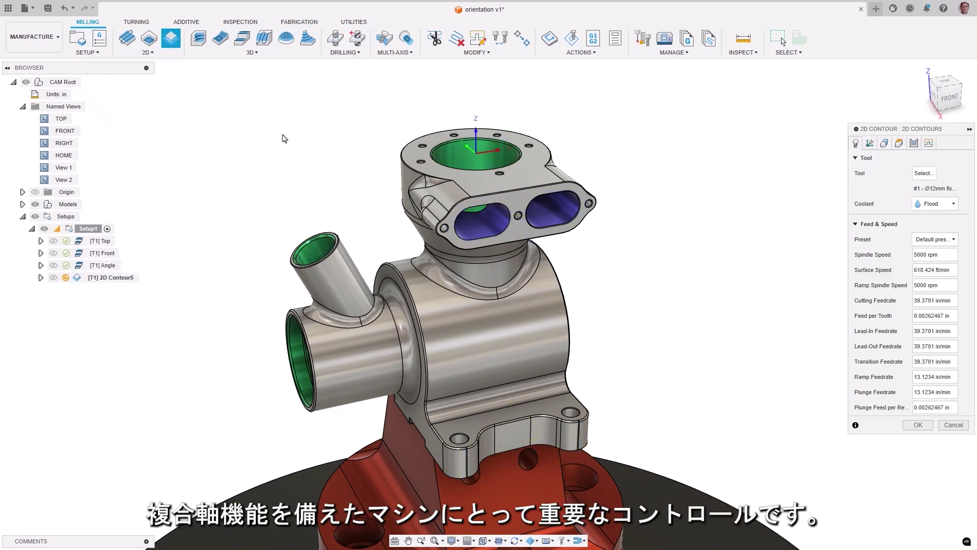
pyautogui.click(870, 144)
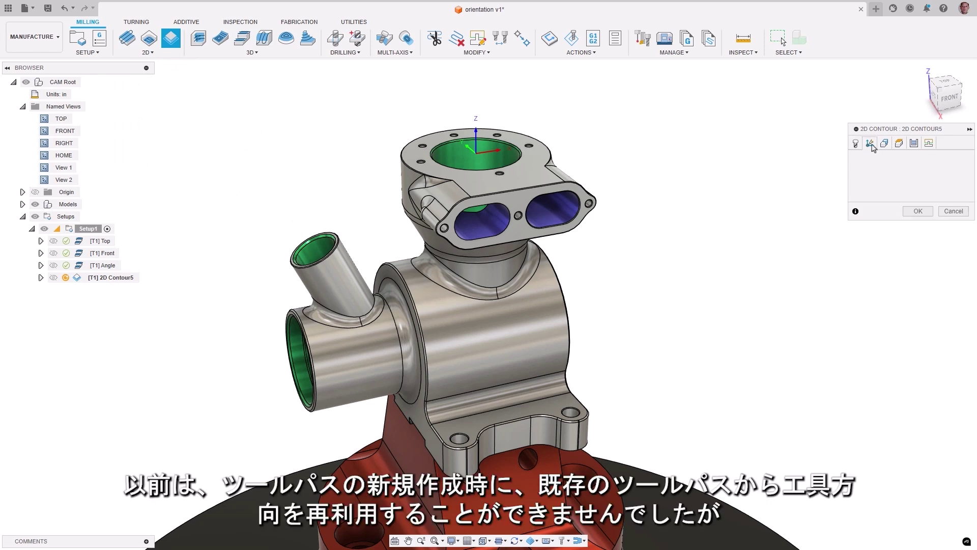
pyautogui.click(858, 193)
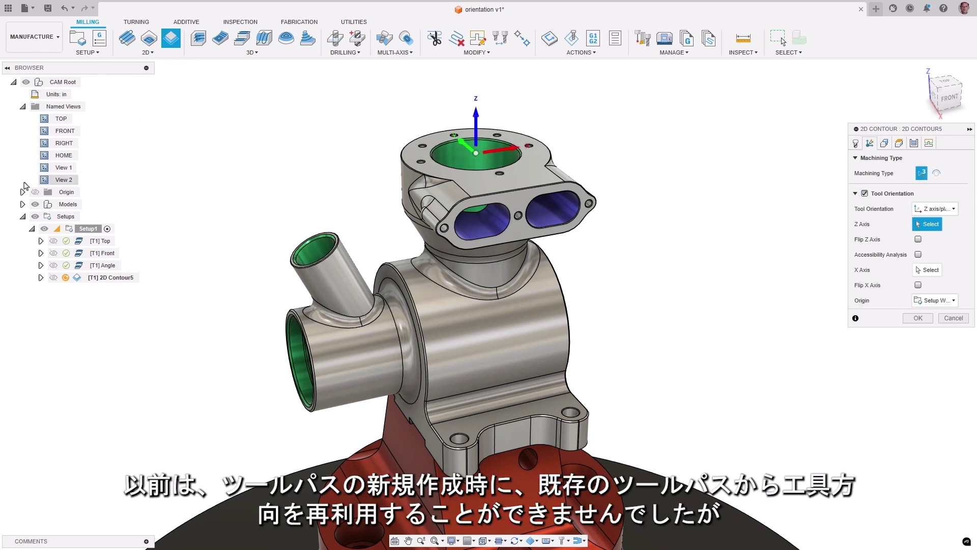
pyautogui.click(44, 180)
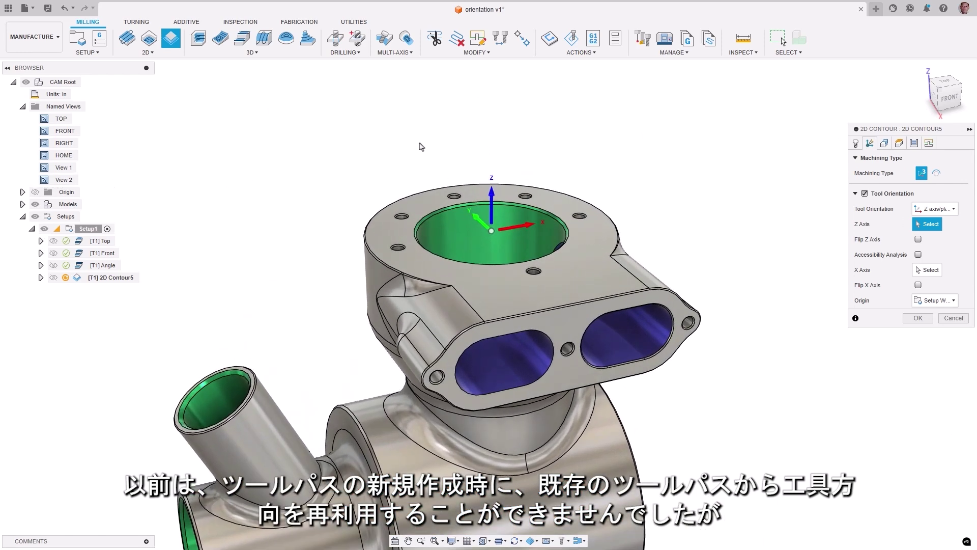
pyautogui.click(919, 212)
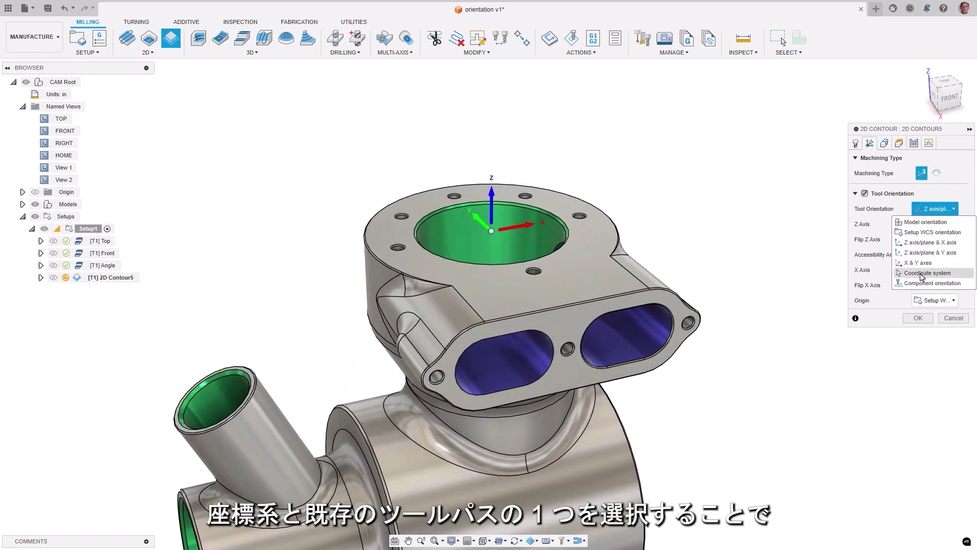
pyautogui.click(921, 273)
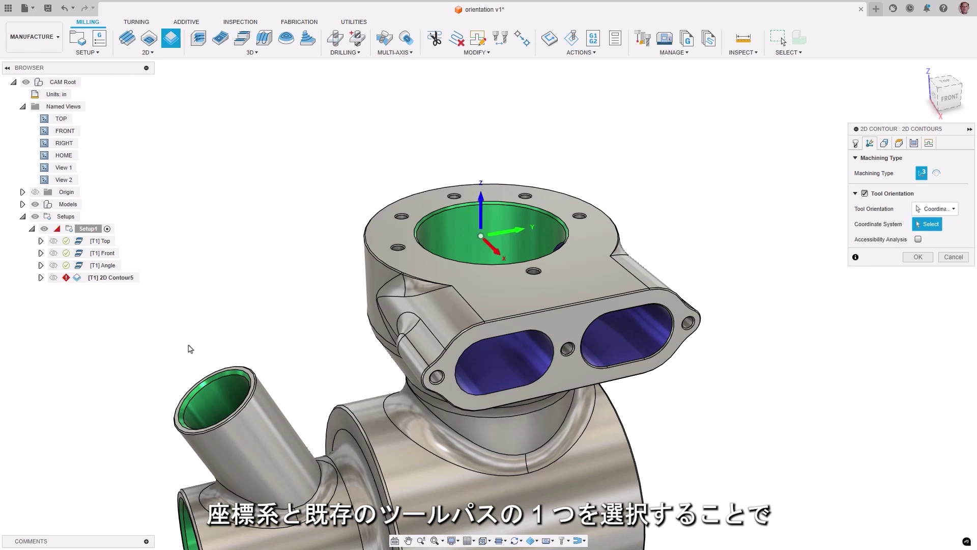
# - Use the Angle toolpath's tool orientation as the coordinate system
pyautogui.click(41, 254)
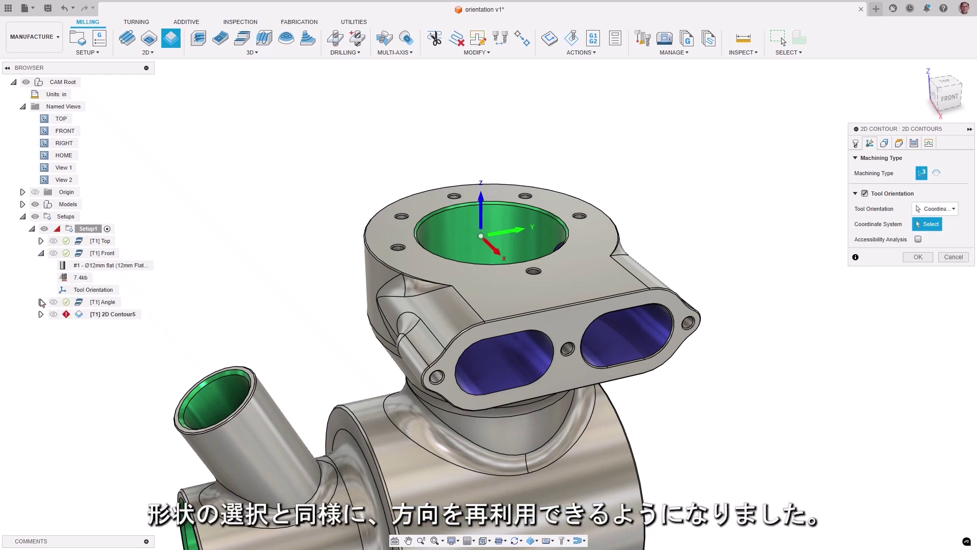
pyautogui.click(40, 302)
pyautogui.click(65, 290)
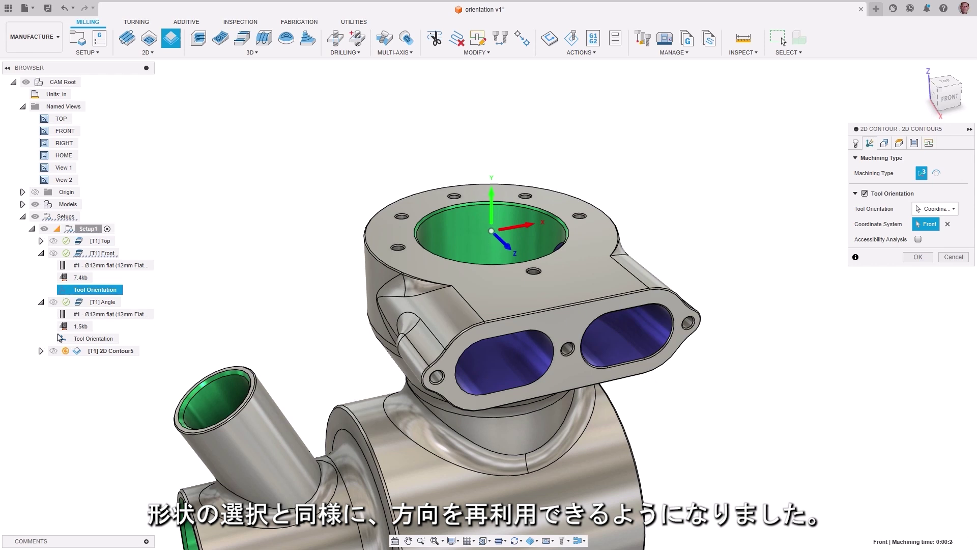
pyautogui.click(62, 339)
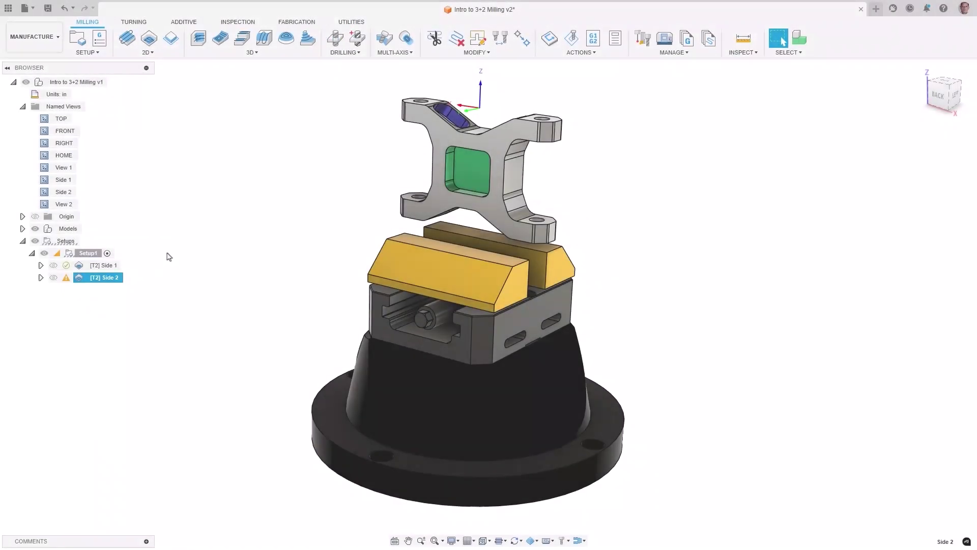
# - Edit the Side 2 pocket and set its tool axis from the pocket floor face
pyautogui.click(103, 265)
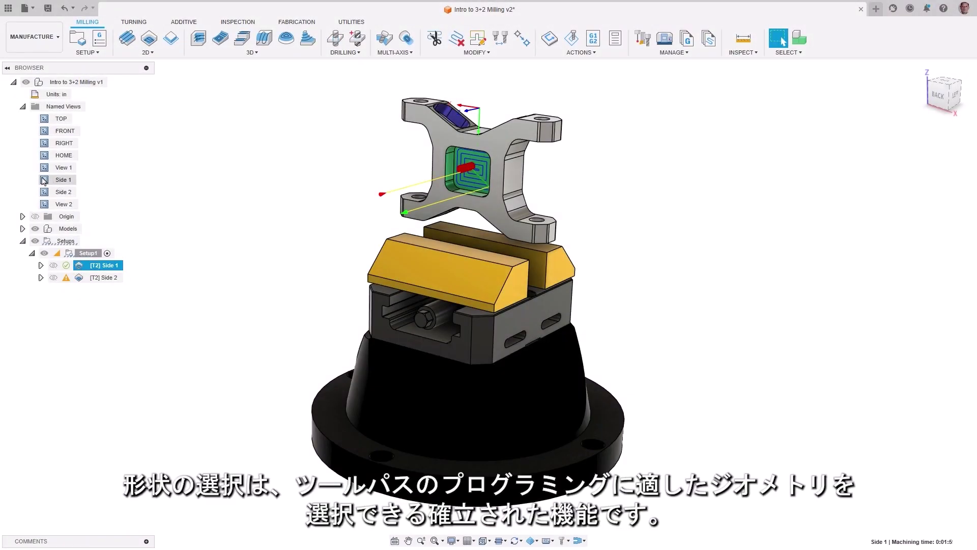
pyautogui.doubleClick(43, 180)
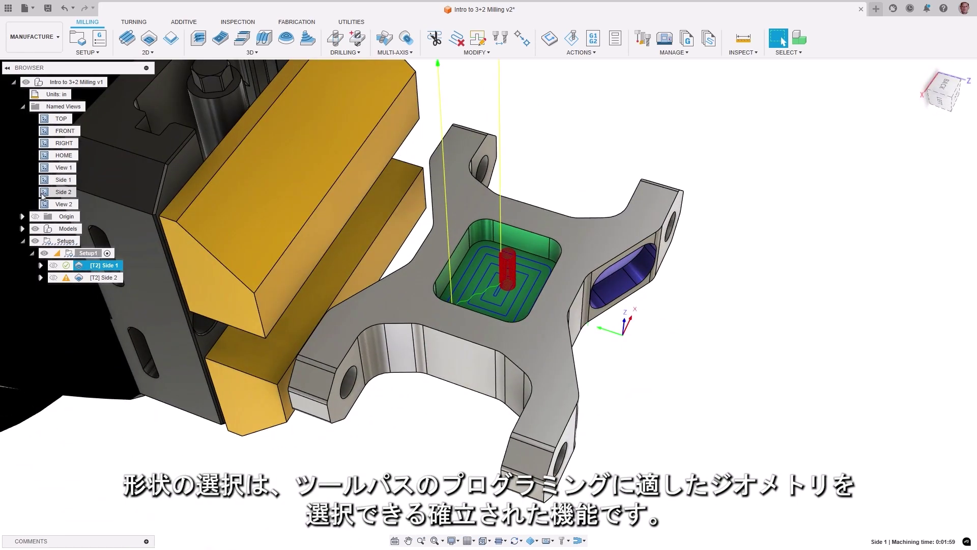
pyautogui.doubleClick(43, 193)
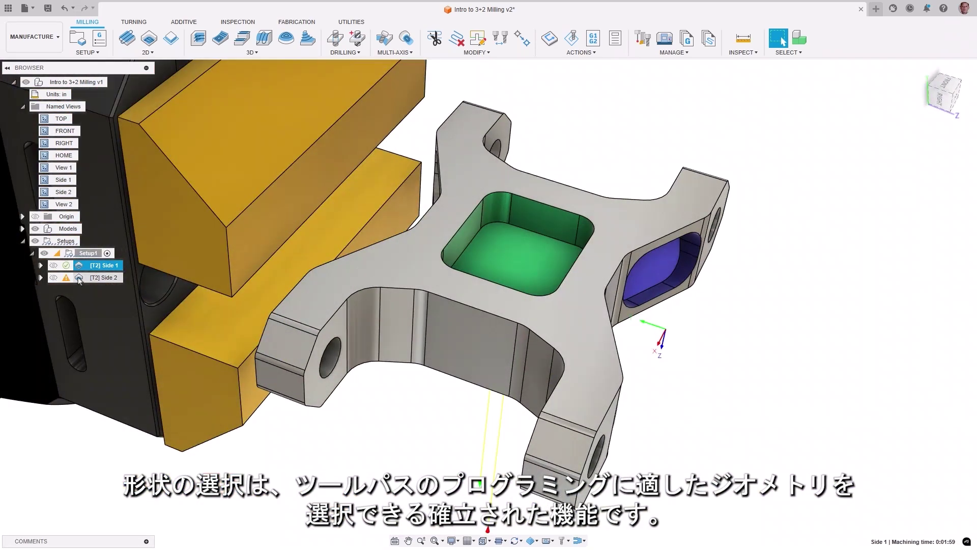
pyautogui.doubleClick(79, 278)
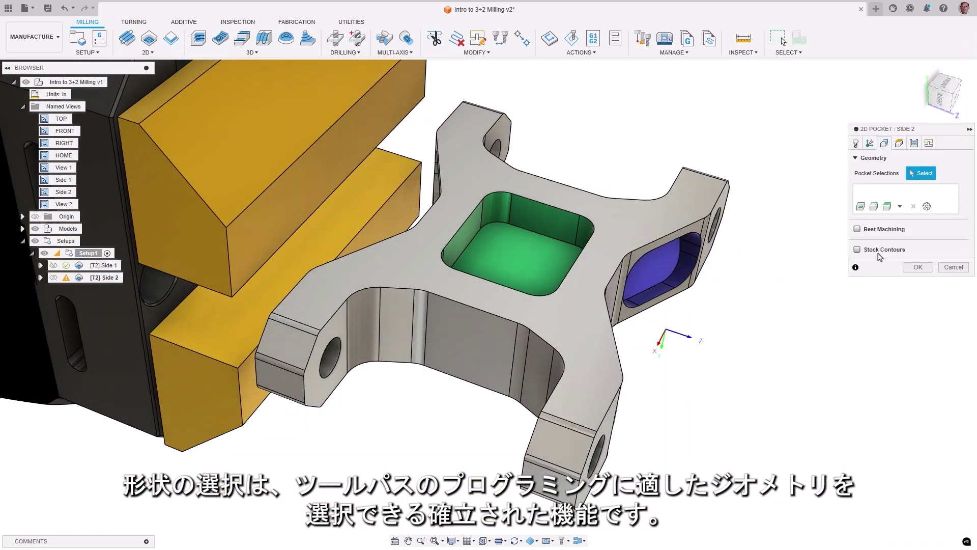
pyautogui.click(870, 144)
pyautogui.click(865, 194)
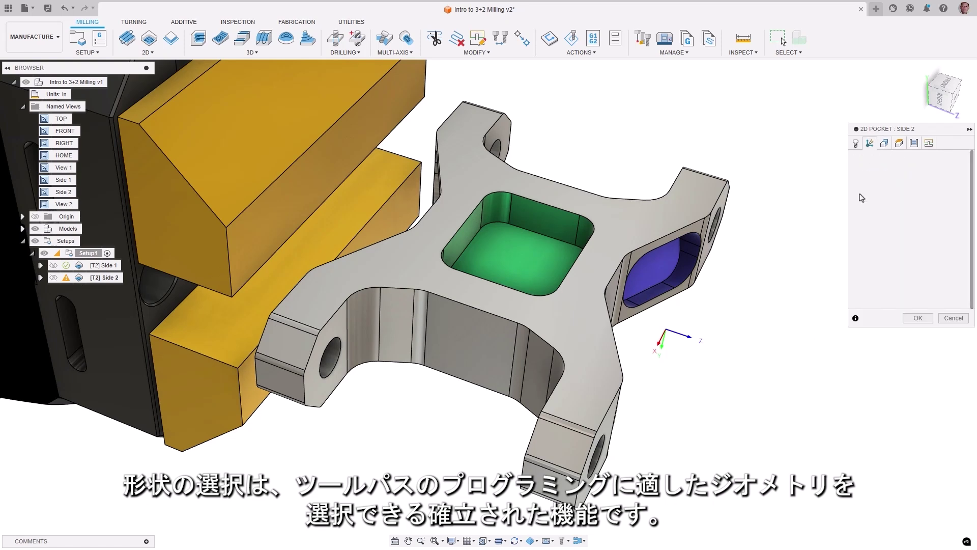
pyautogui.click(524, 257)
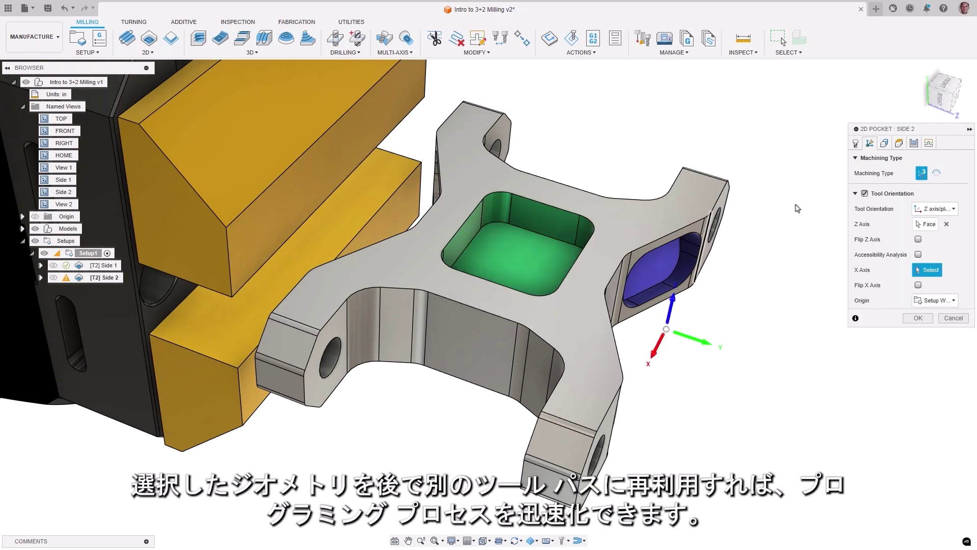
# - Reuse Side 1's pocket selections as the Side 2 pocket geometry
pyautogui.click(884, 145)
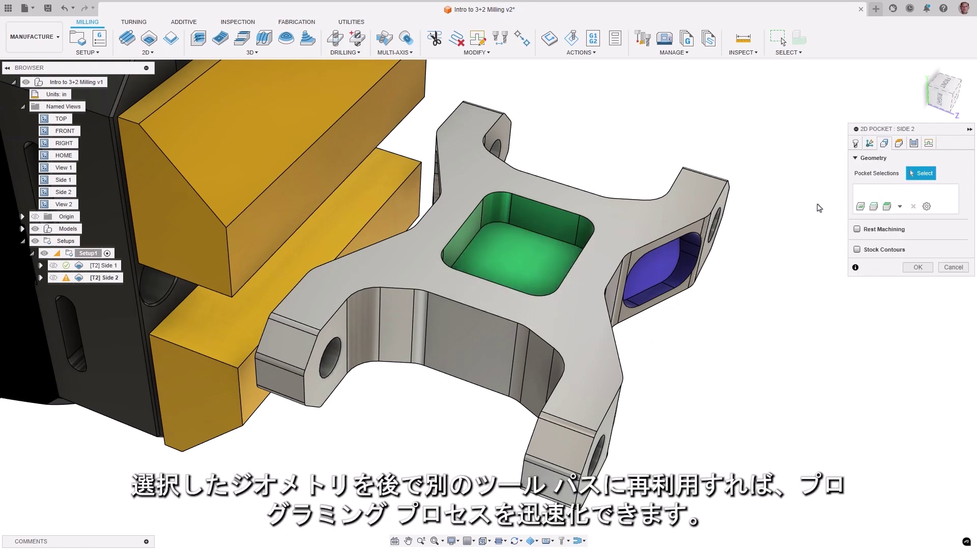
pyautogui.click(41, 265)
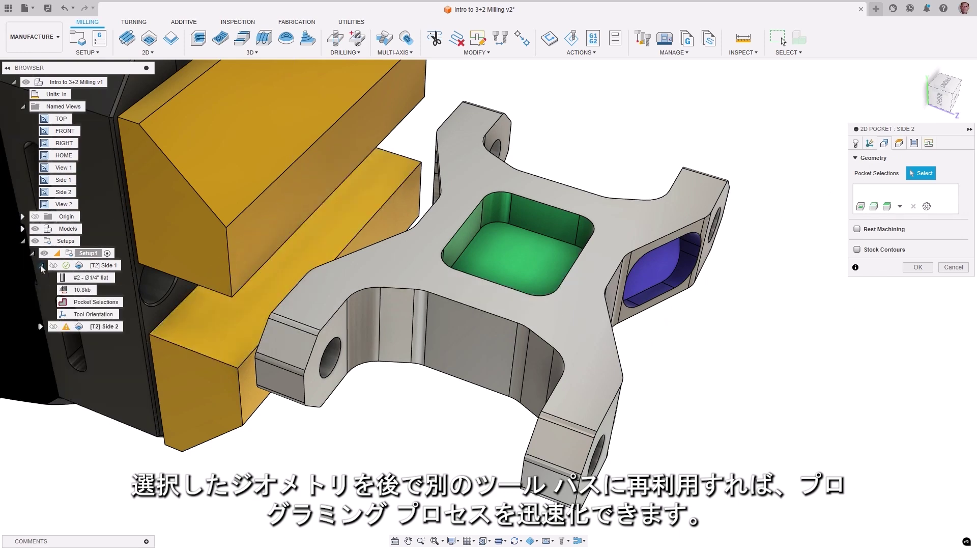
pyautogui.click(96, 301)
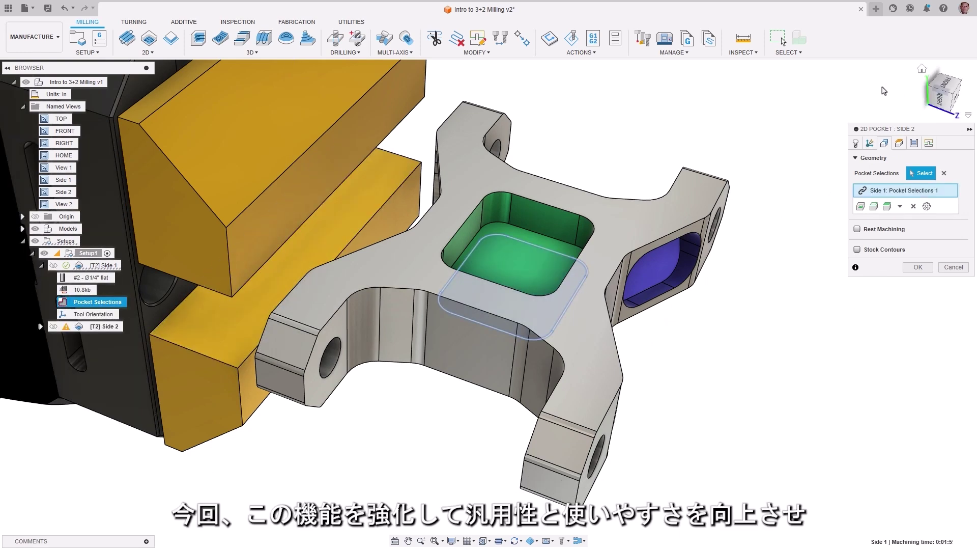
# - Set Bottom Height From to Selection using the pocket floor, and generate the toolpath
pyautogui.click(898, 144)
pyautogui.click(933, 377)
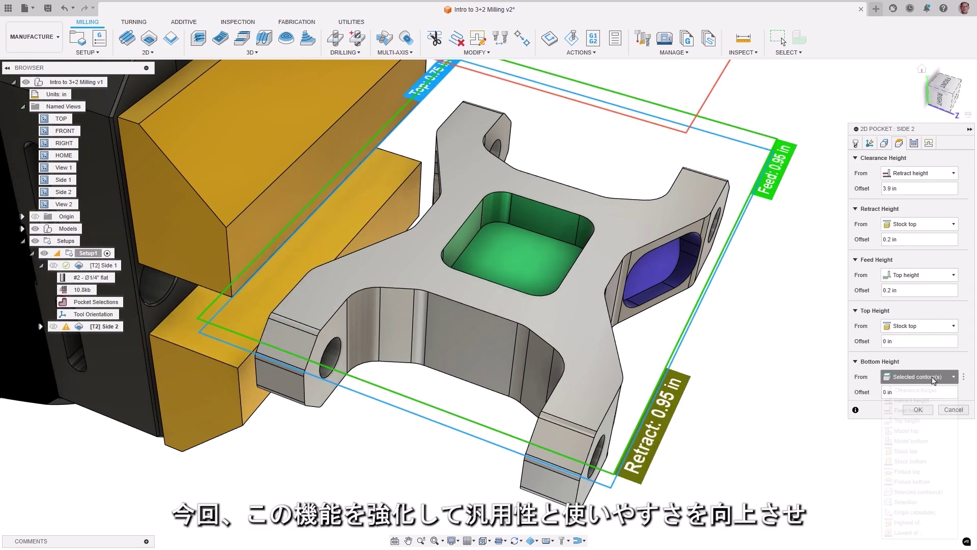
pyautogui.click(908, 502)
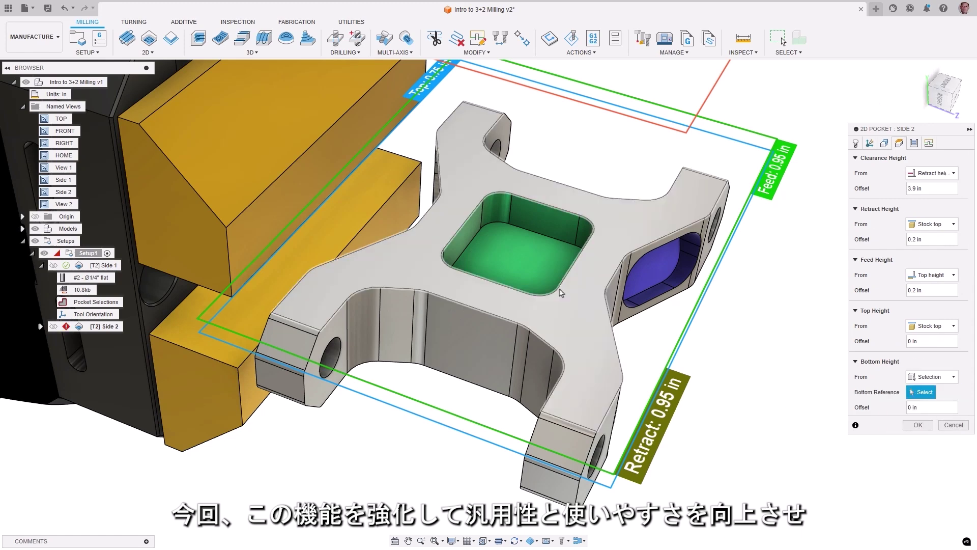
pyautogui.click(555, 288)
pyautogui.click(917, 425)
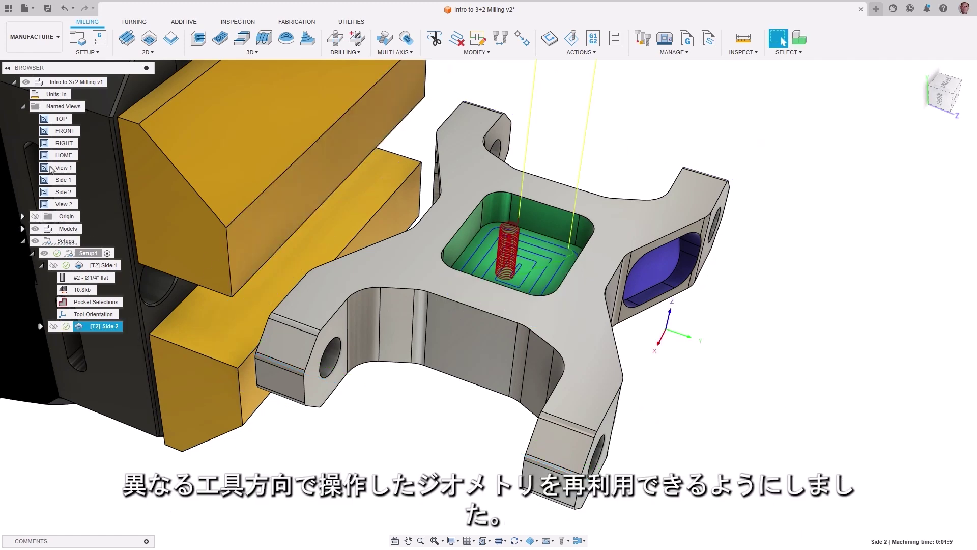
# - Compare the Side 1 and new Side 2 toolpaths from saved Views 1 and 2
pyautogui.doubleClick(63, 167)
pyautogui.click(56, 264)
pyautogui.doubleClick(44, 204)
pyautogui.click(79, 327)
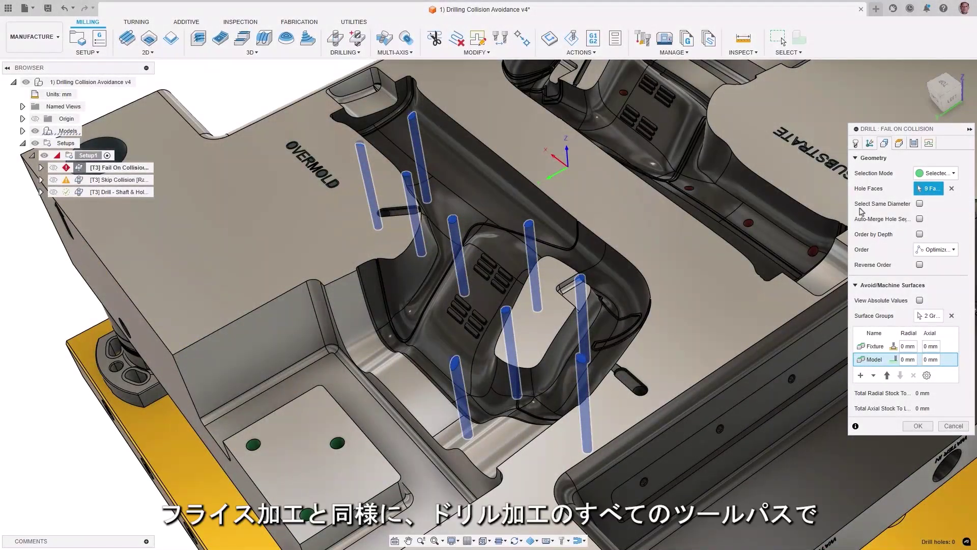
# - Set Shaft and Holder Mode to Fail on collision, generate the drill, and view its collision error
pyautogui.click(856, 143)
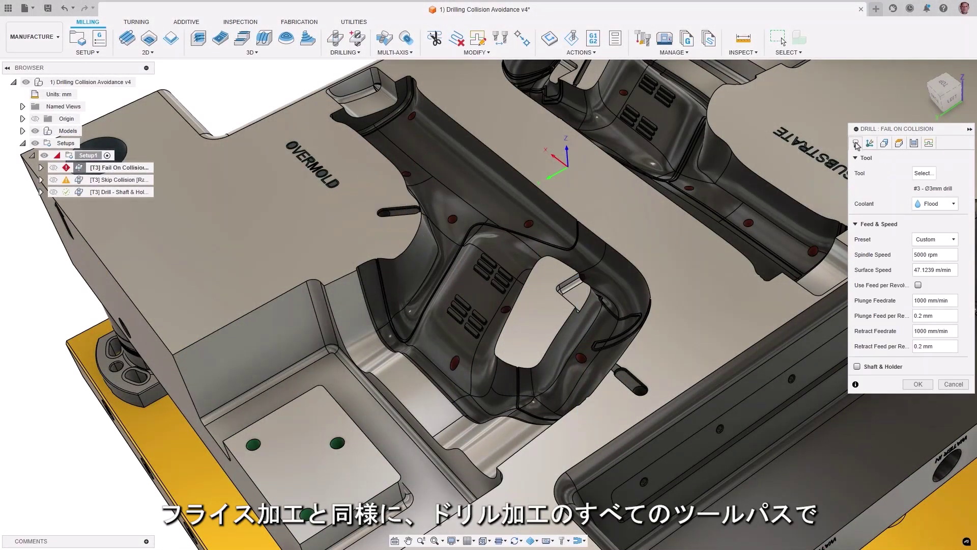
pyautogui.click(857, 366)
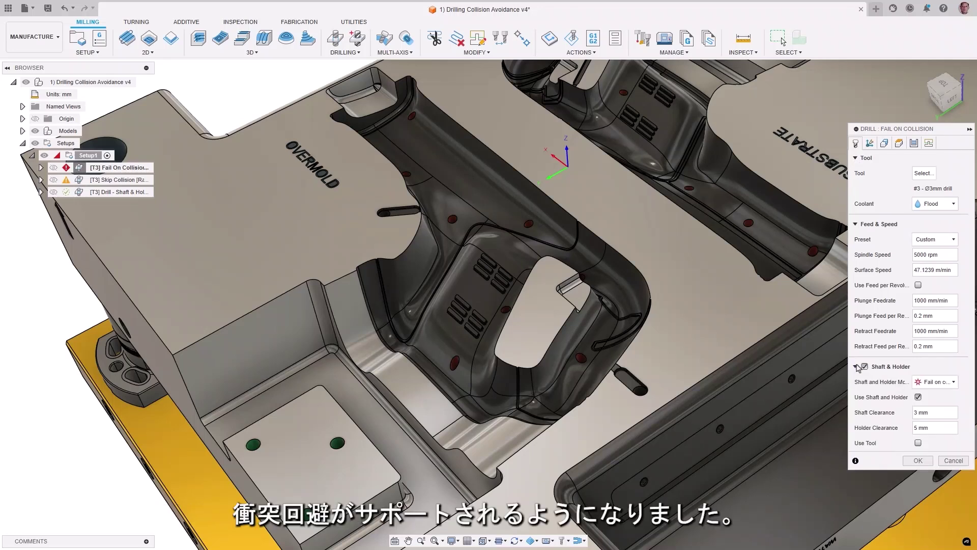
pyautogui.click(950, 383)
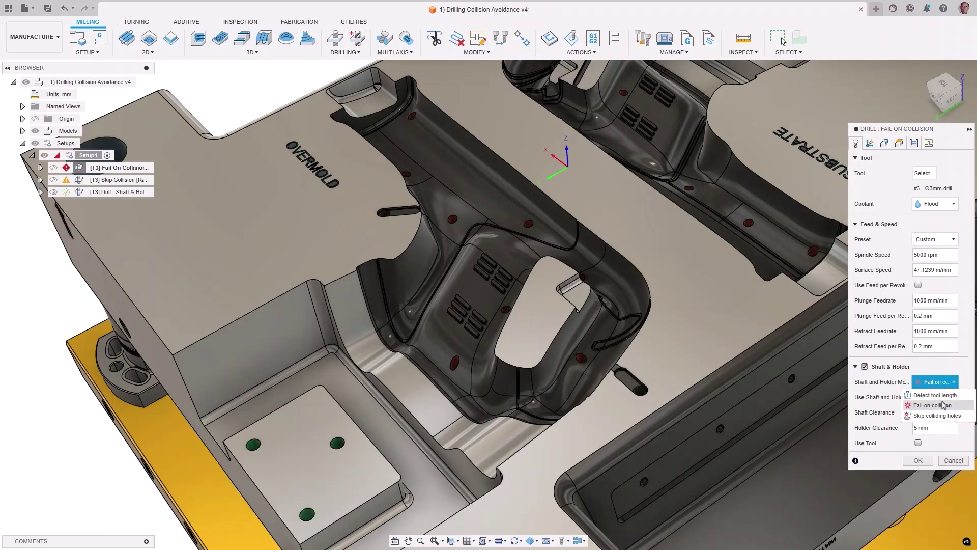
pyautogui.click(942, 410)
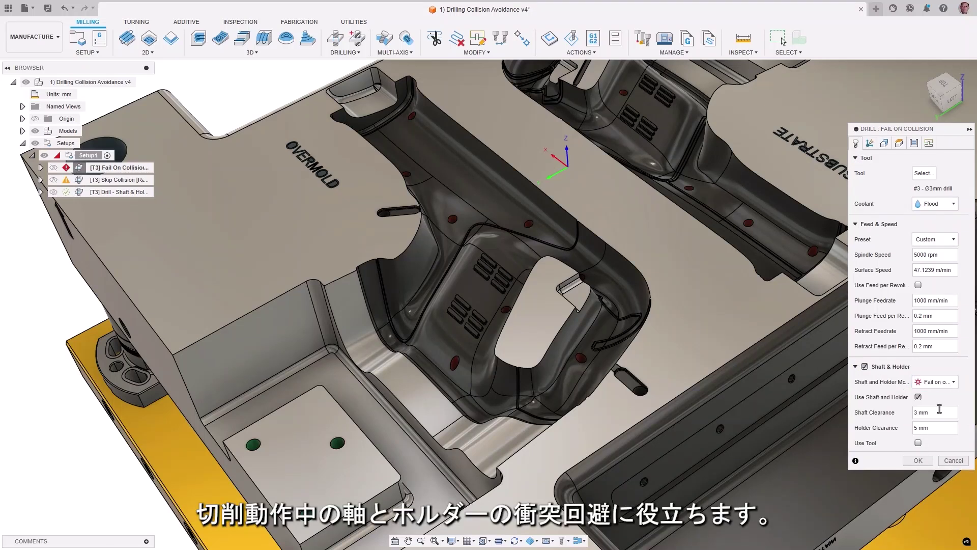
pyautogui.moveTo(935, 416); pyautogui.dragTo(910, 432)
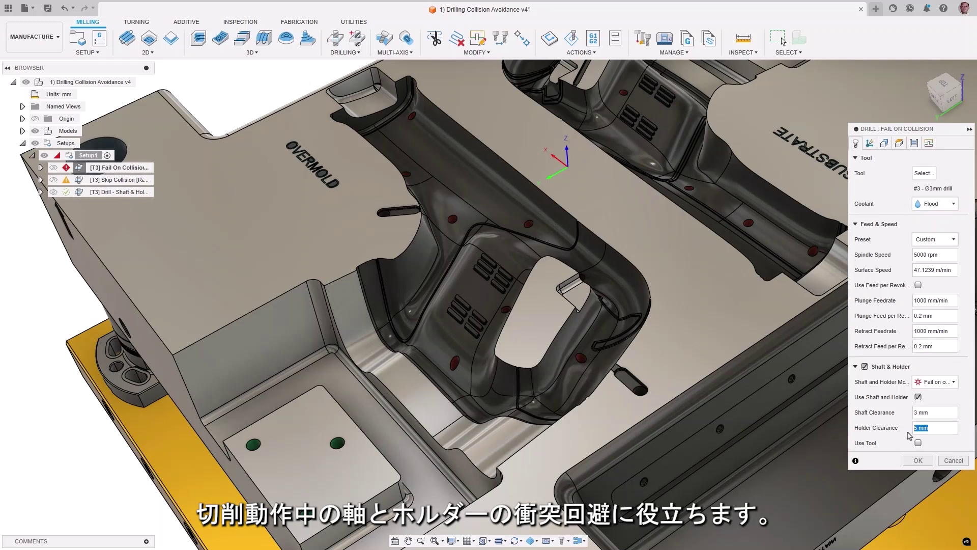
pyautogui.click(916, 461)
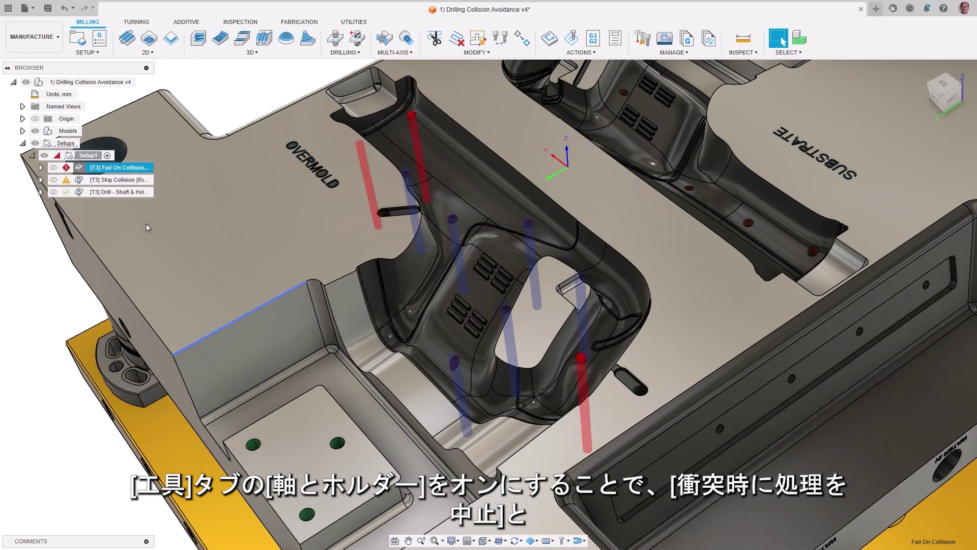
pyautogui.click(65, 168)
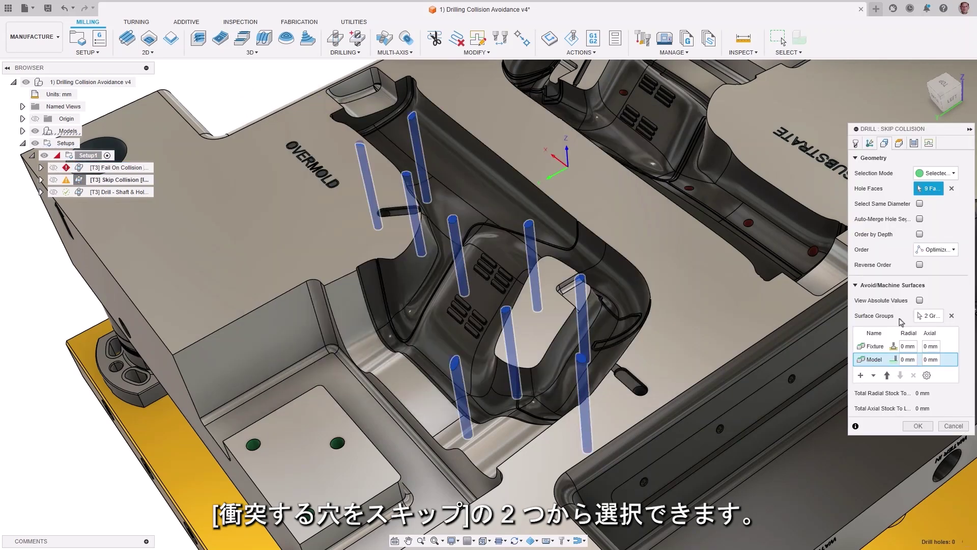
# - Set Shaft and Holder Mode to Skip colliding holes, generate, and review the warning
pyautogui.click(856, 144)
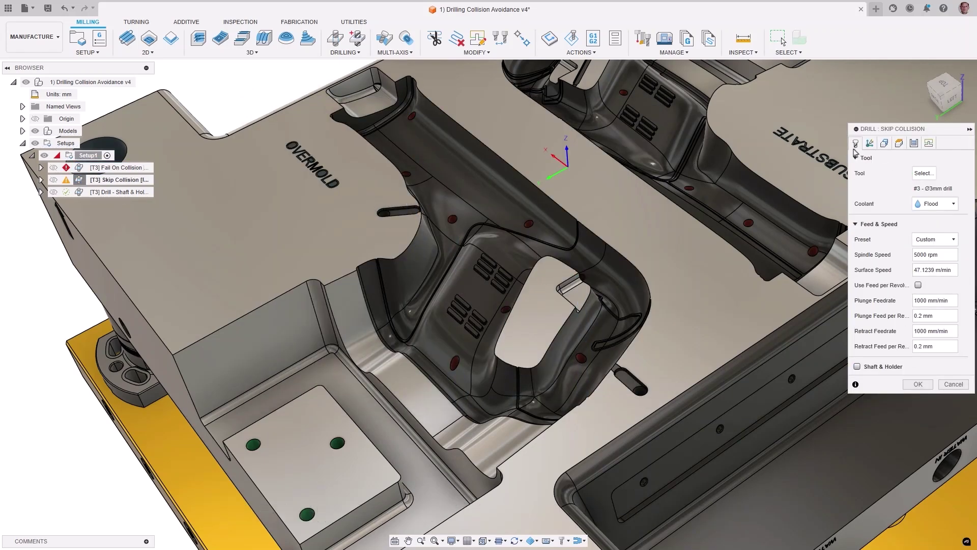
pyautogui.click(857, 366)
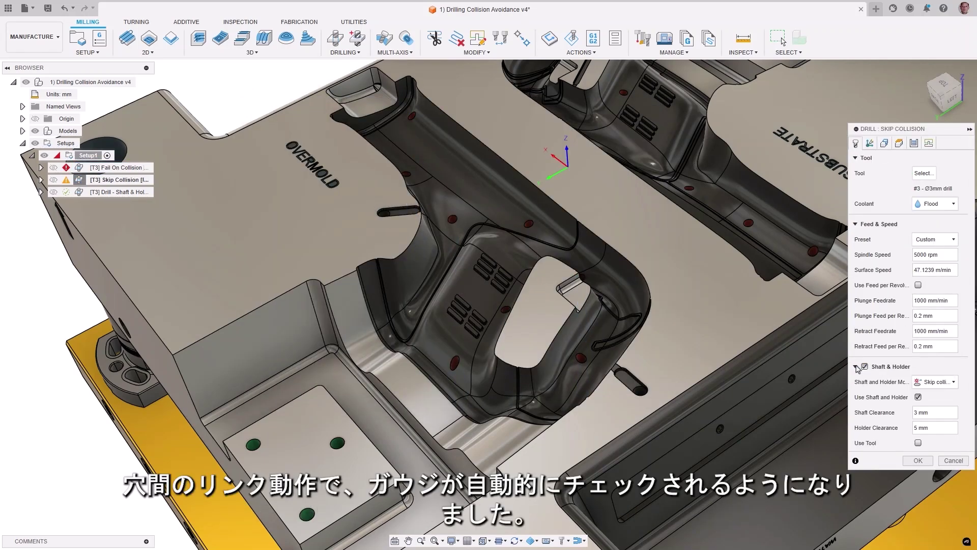
pyautogui.click(939, 381)
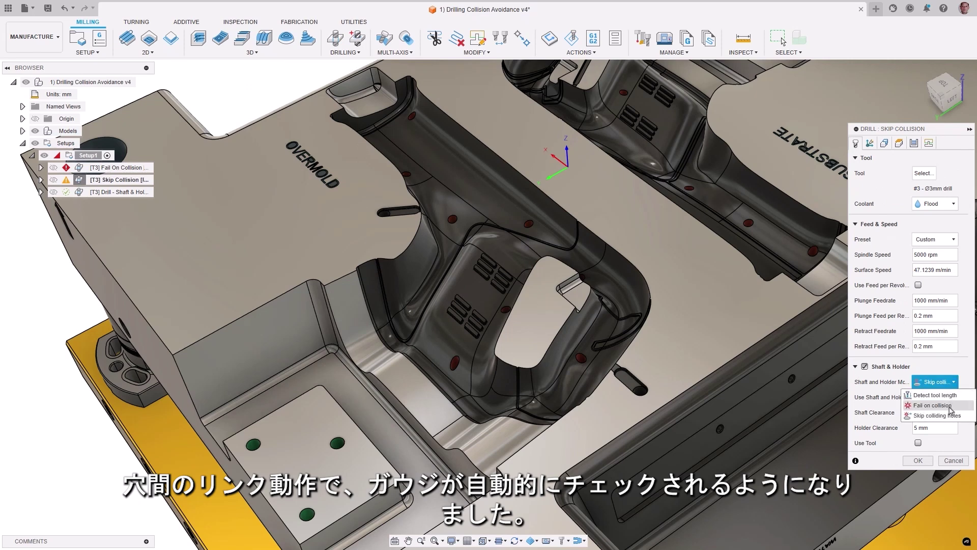
pyautogui.click(948, 416)
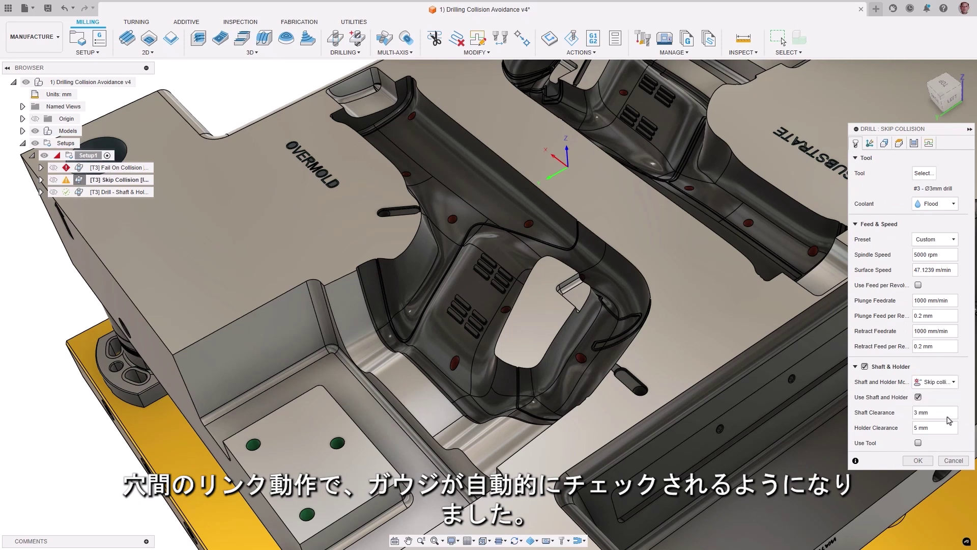
pyautogui.click(921, 460)
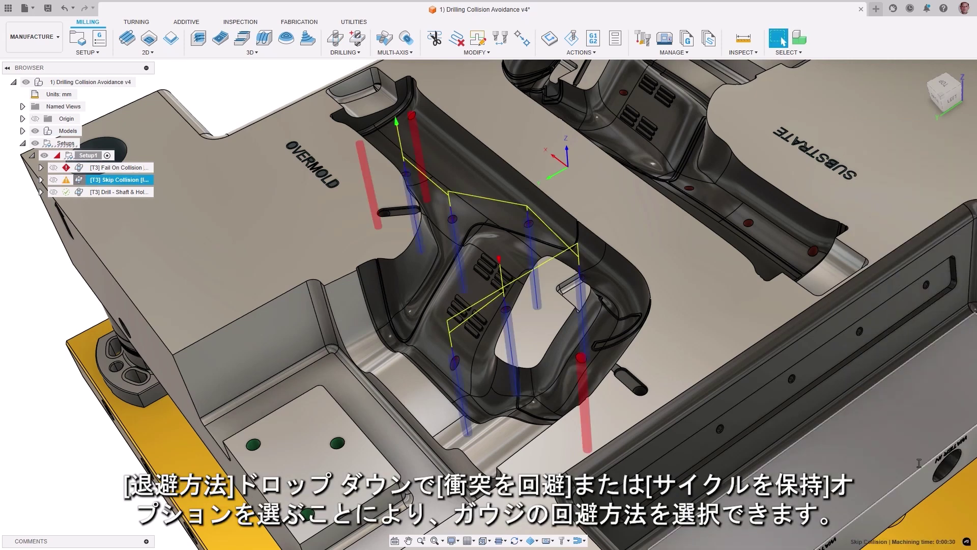
pyautogui.click(65, 181)
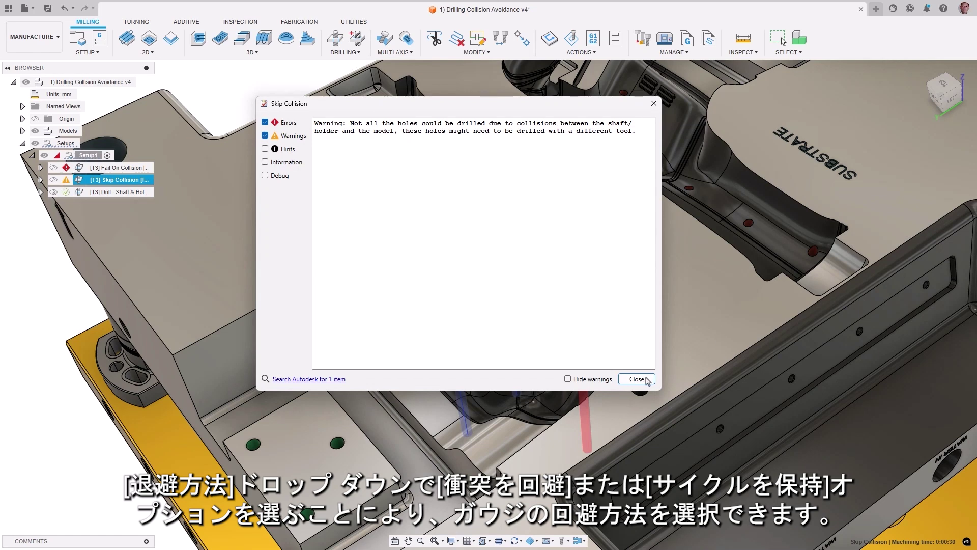
pyautogui.click(642, 380)
# - Edit the third drill and show its Linking Retraction Policy options
pyautogui.doubleClick(120, 192)
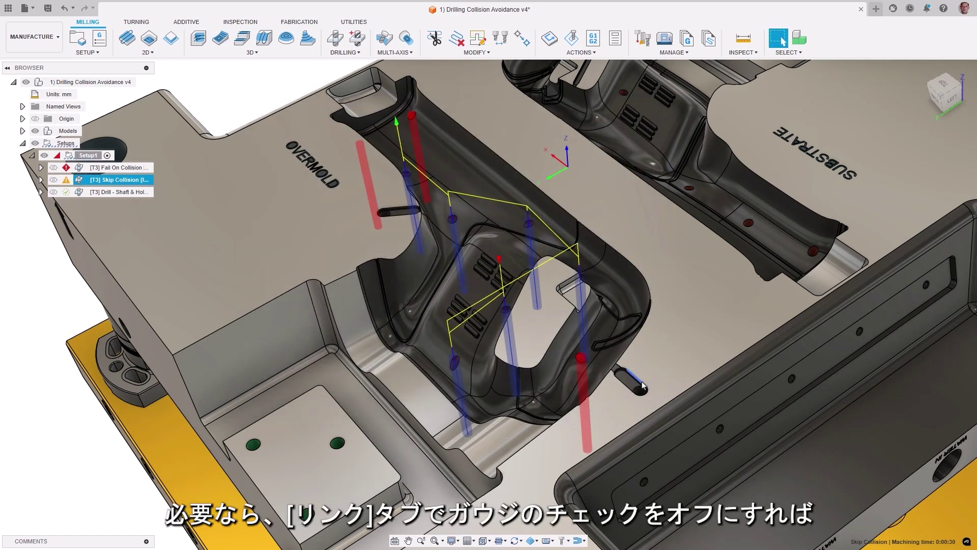
pyautogui.click(929, 143)
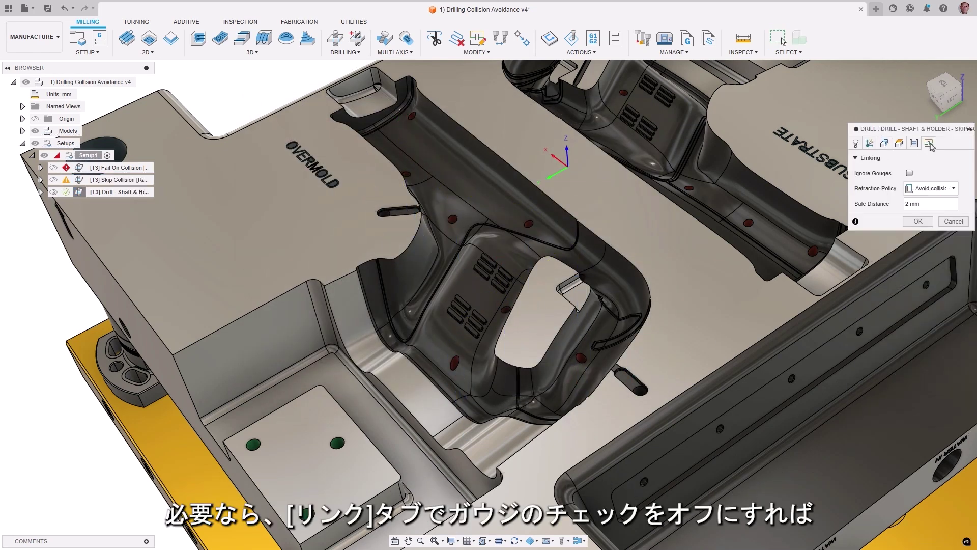
pyautogui.click(954, 188)
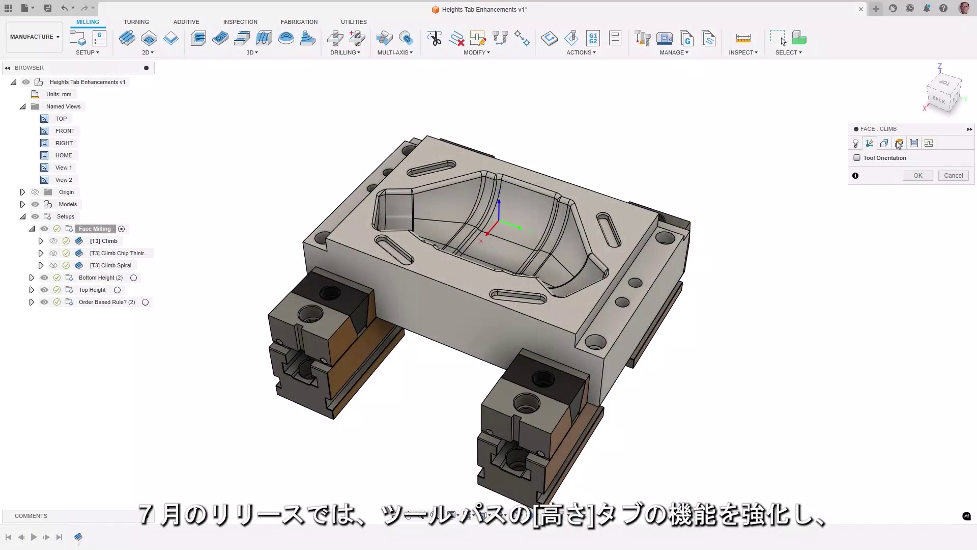
# - Review the clearance, retract, feed and top height references, then set Bottom Height From to Lowest of
pyautogui.click(898, 143)
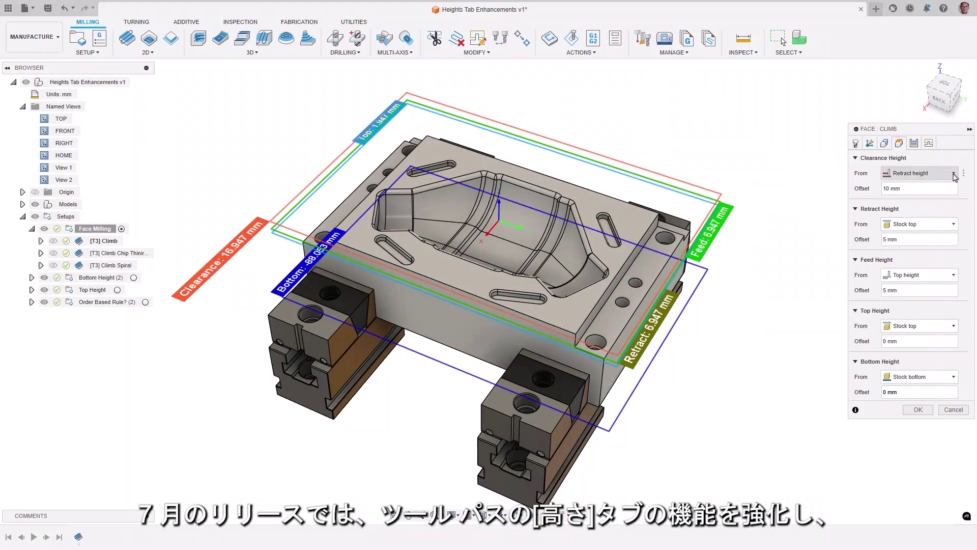
pyautogui.click(953, 173)
pyautogui.click(953, 175)
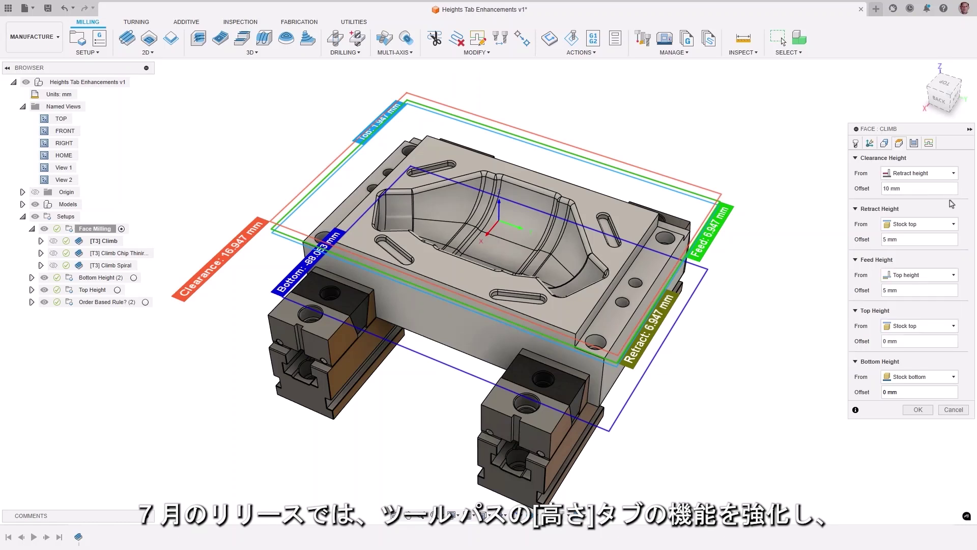
pyautogui.click(949, 224)
pyautogui.click(948, 225)
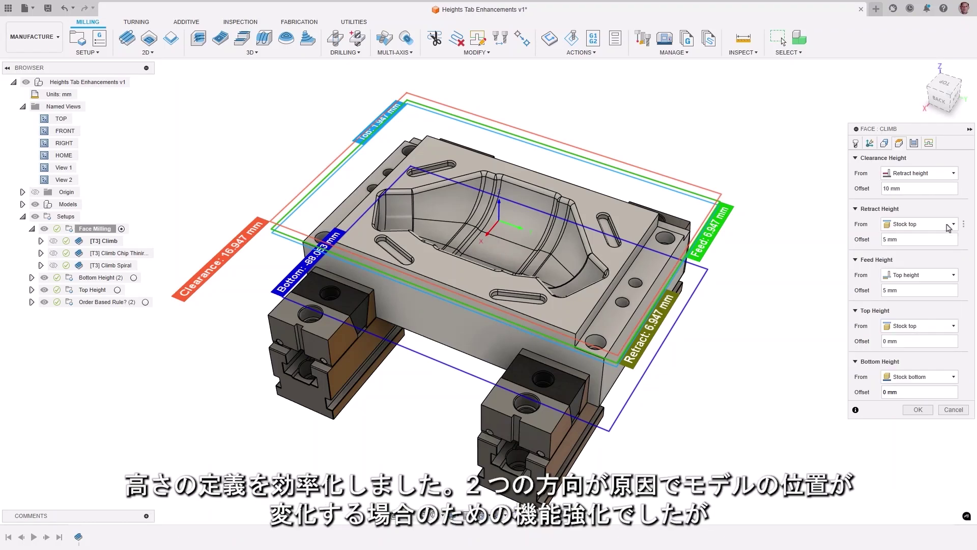
pyautogui.click(950, 276)
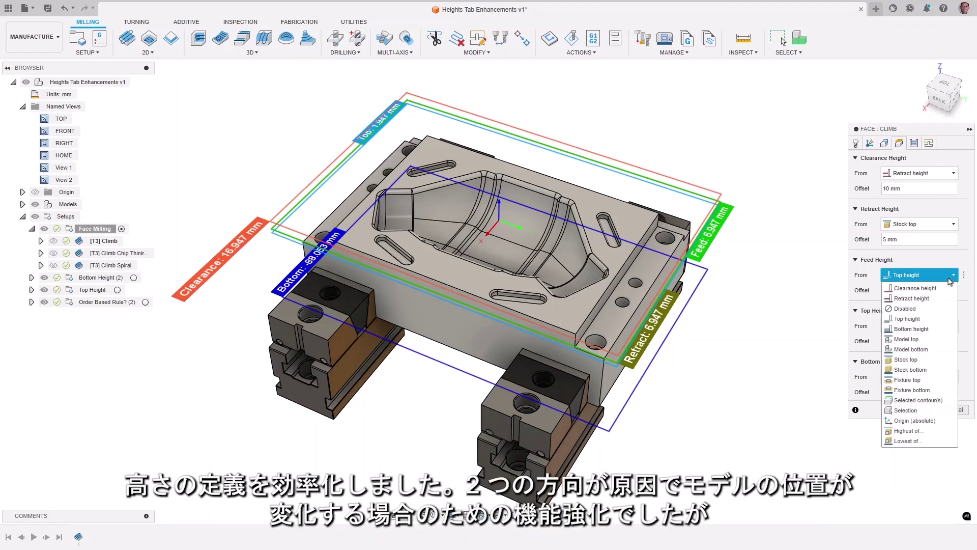
pyautogui.click(950, 277)
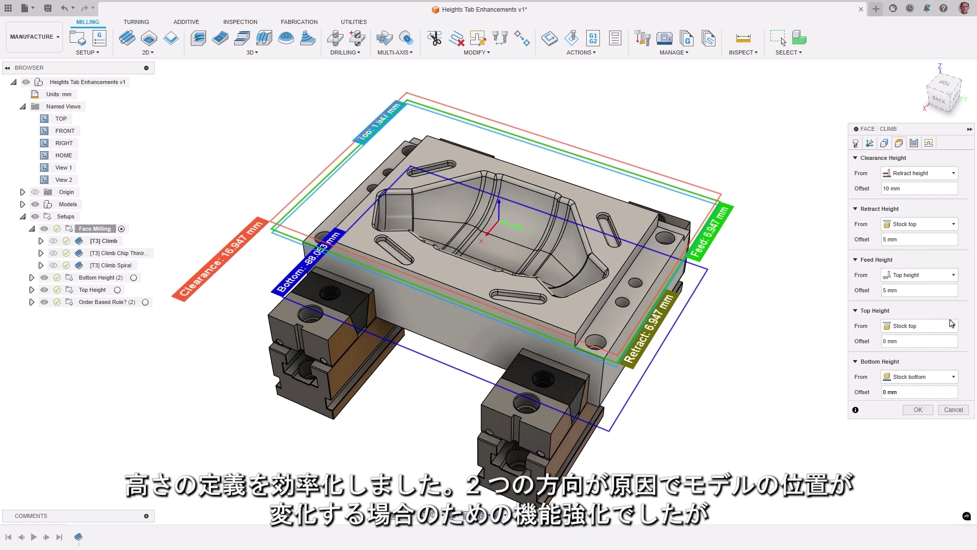
pyautogui.click(951, 327)
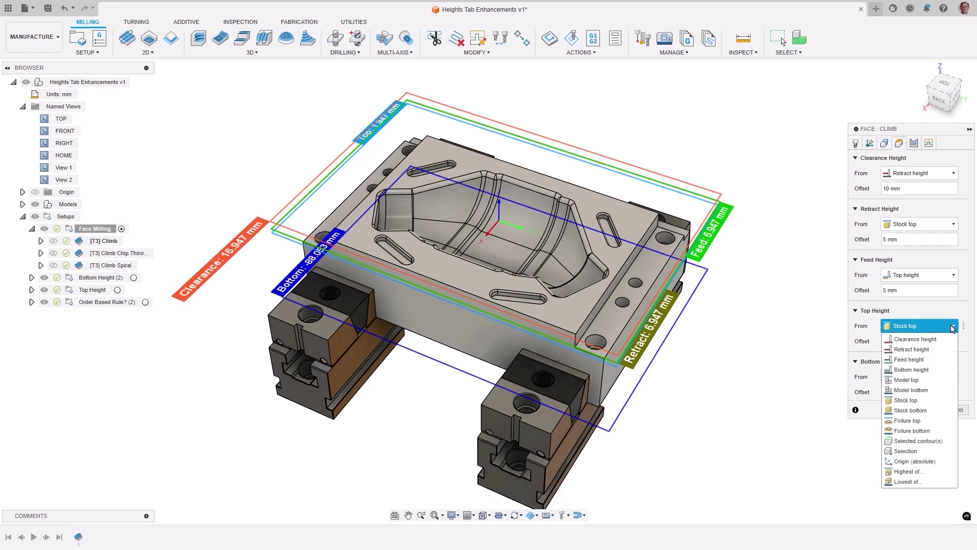
pyautogui.click(953, 327)
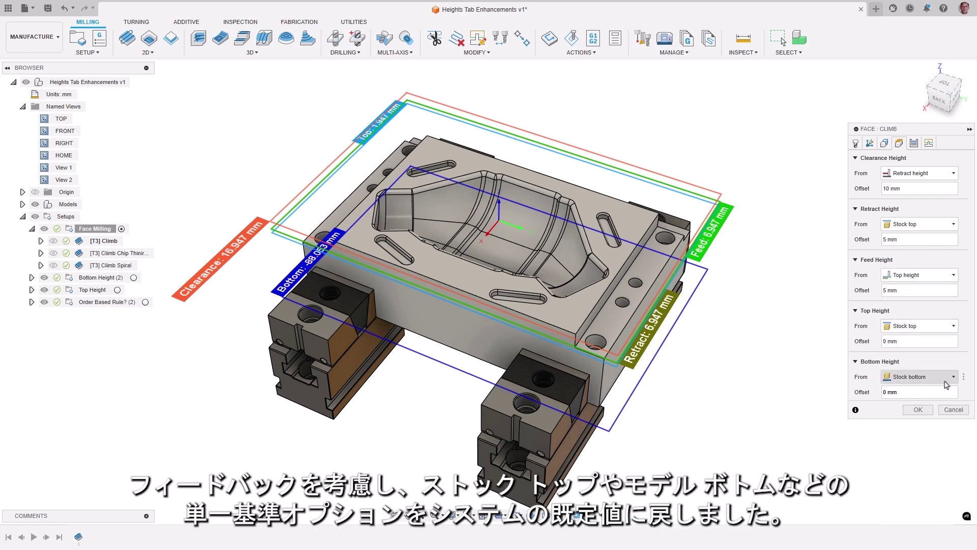
pyautogui.click(947, 382)
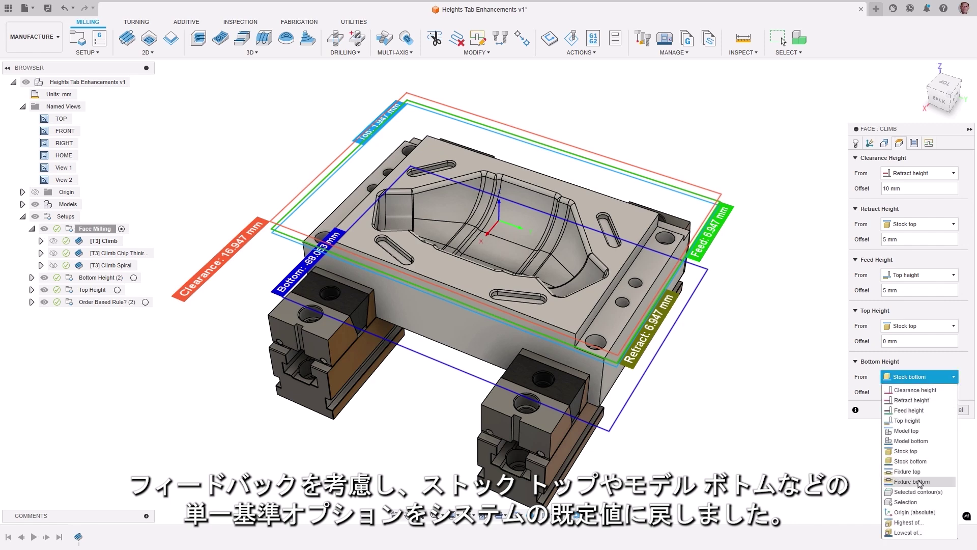
pyautogui.click(916, 533)
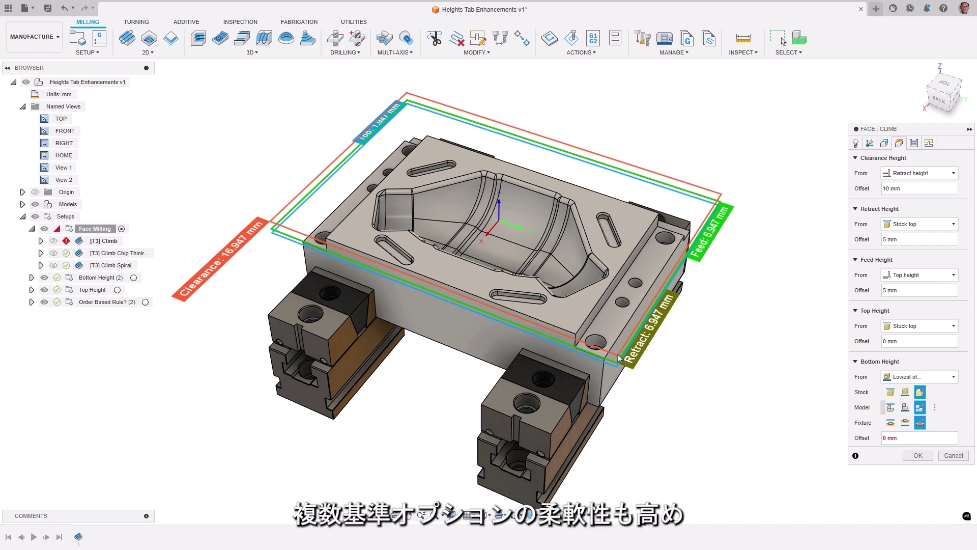
# - In View 2, toggle the Stock and Fixture references under Bottom Height to move the bottom plane
pyautogui.doubleClick(49, 181)
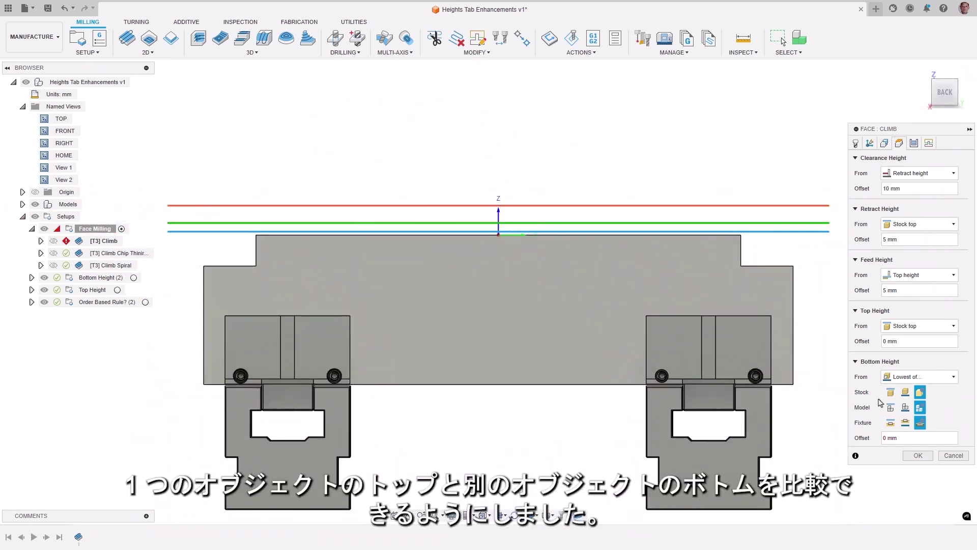
pyautogui.click(905, 391)
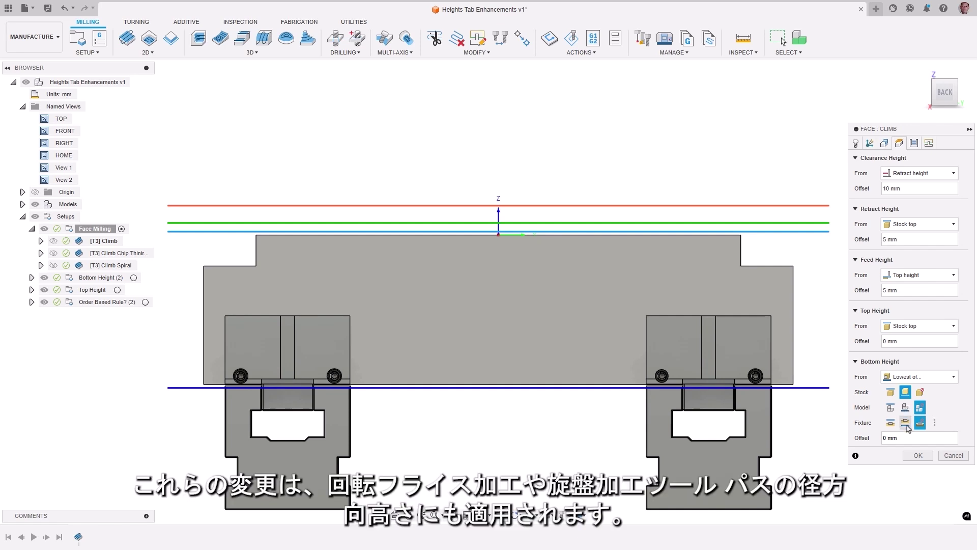
pyautogui.click(905, 422)
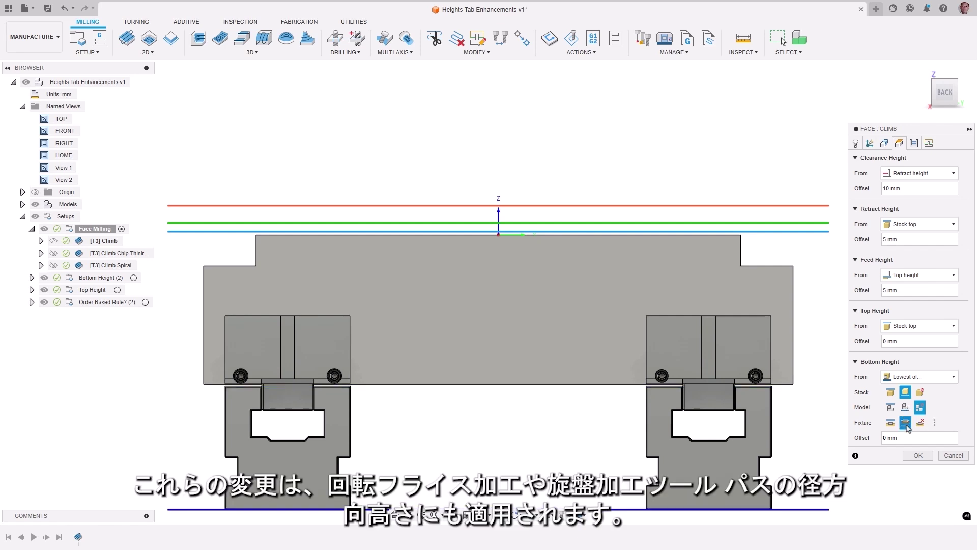
pyautogui.click(919, 422)
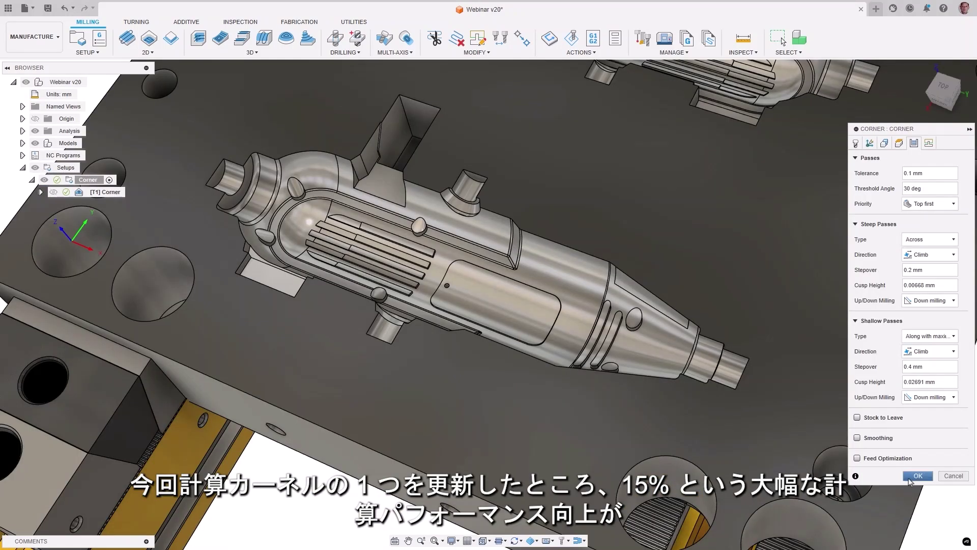
# - Generate the Corner toolpath, then show Intake Lobe 1, Exhaust Lobe 1, Exhaust Lobe 2 and Intake Lobe 2
pyautogui.click(915, 476)
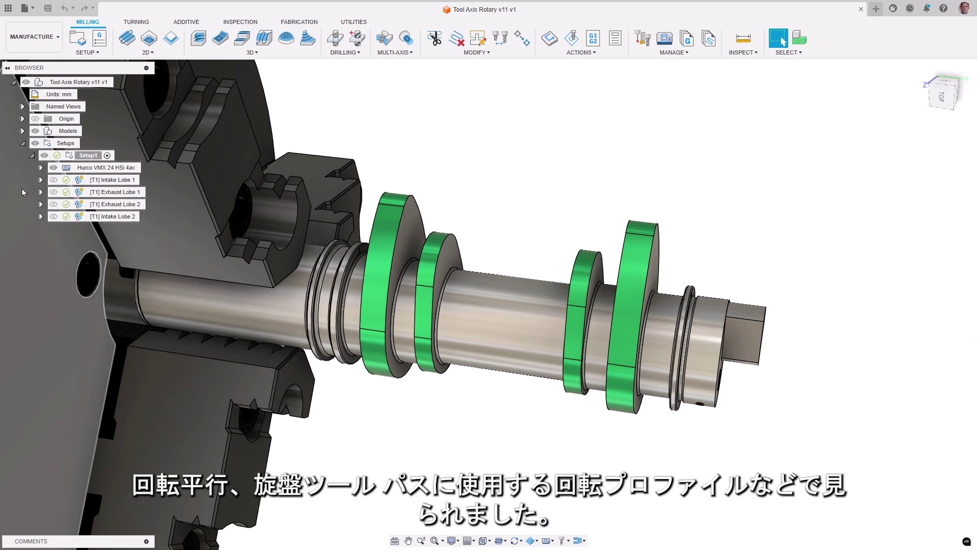
pyautogui.click(79, 181)
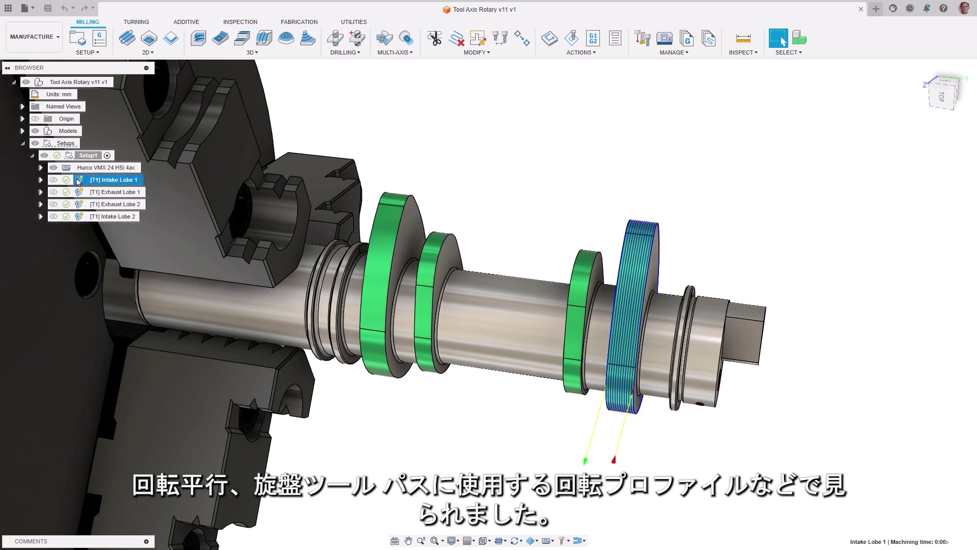
pyautogui.click(79, 193)
pyautogui.click(78, 206)
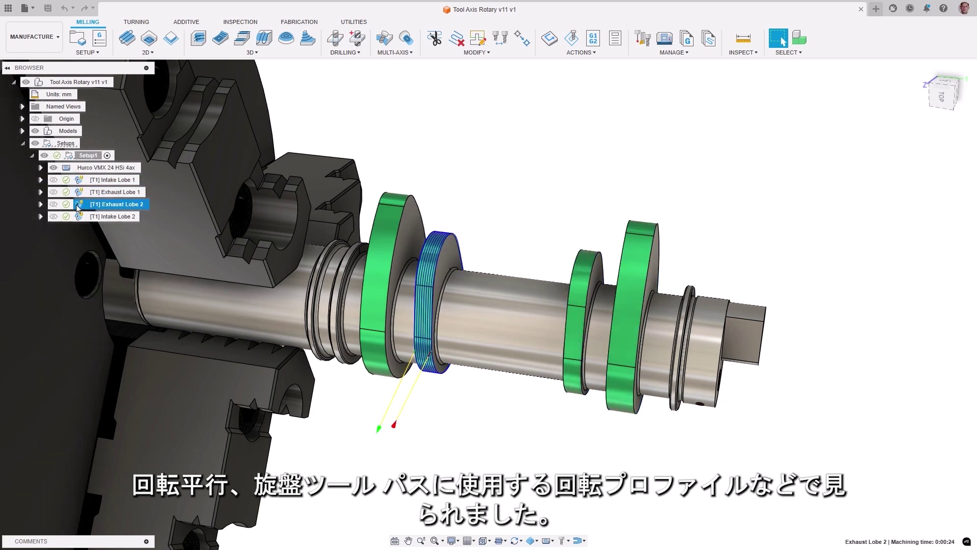
pyautogui.click(79, 217)
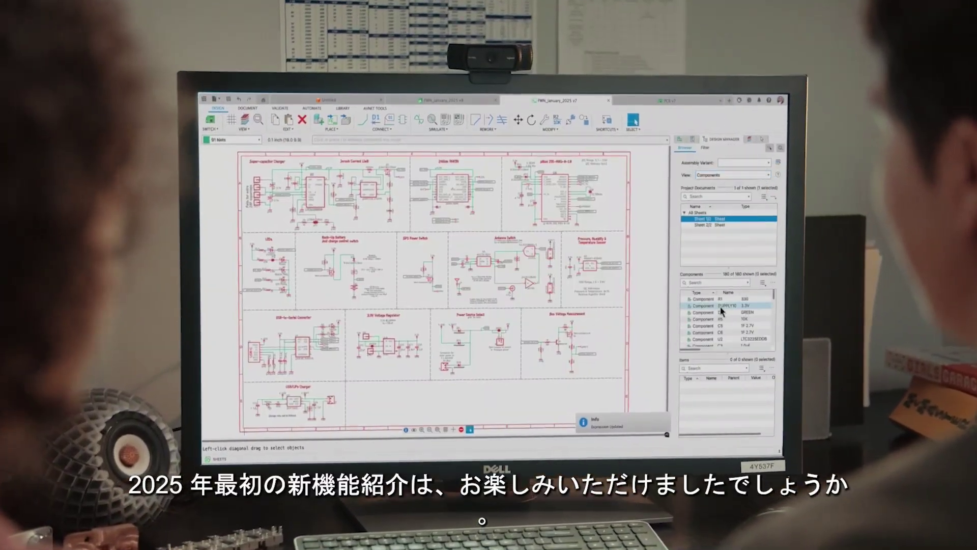
# - Zoom the schematic to the GREEN power LED D1 from the Design Manager list
pyautogui.click(722, 311)
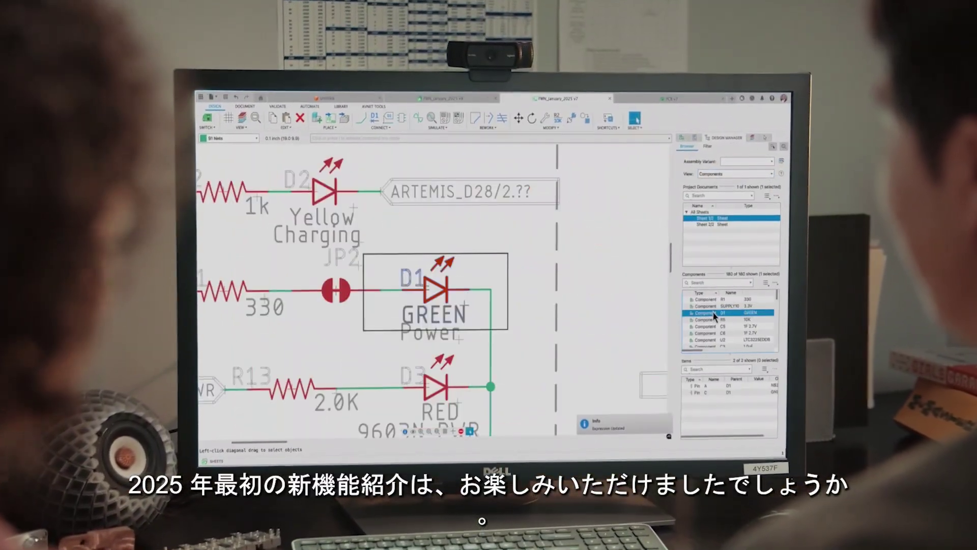